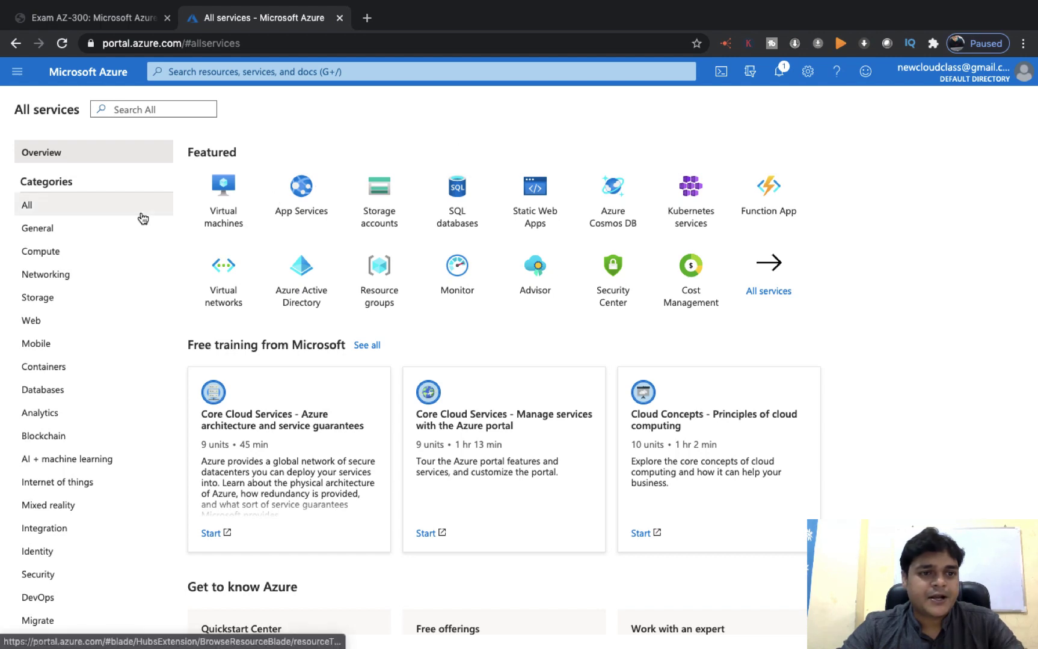
# Start creating a new storage account from the Storage services category and assign it to the Azure-Architect resource group.
pyautogui.click(45, 297)
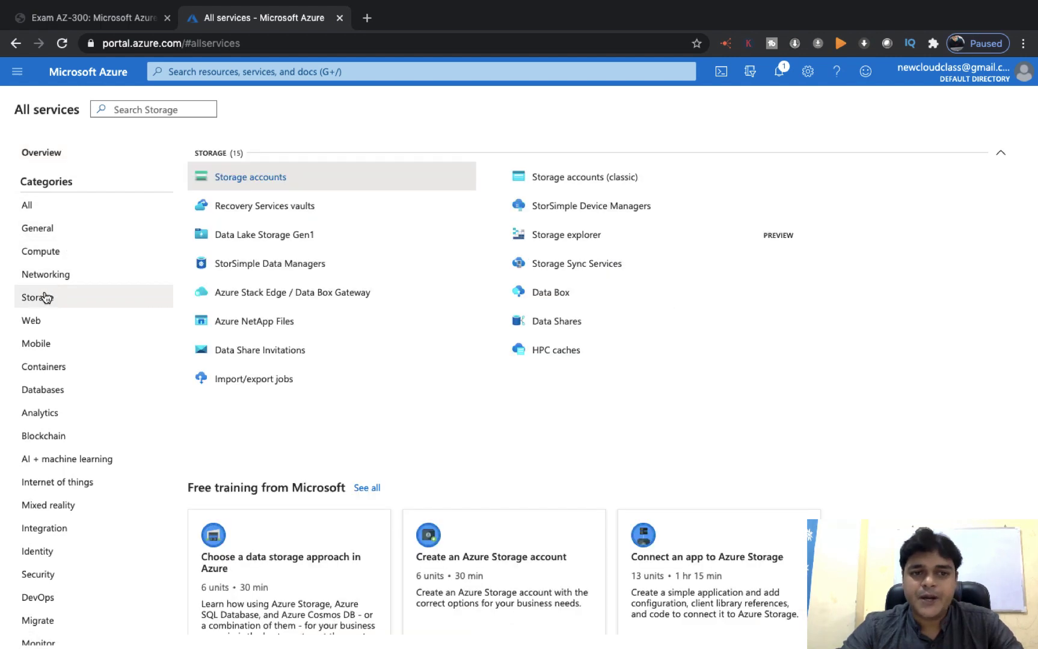
pyautogui.click(276, 185)
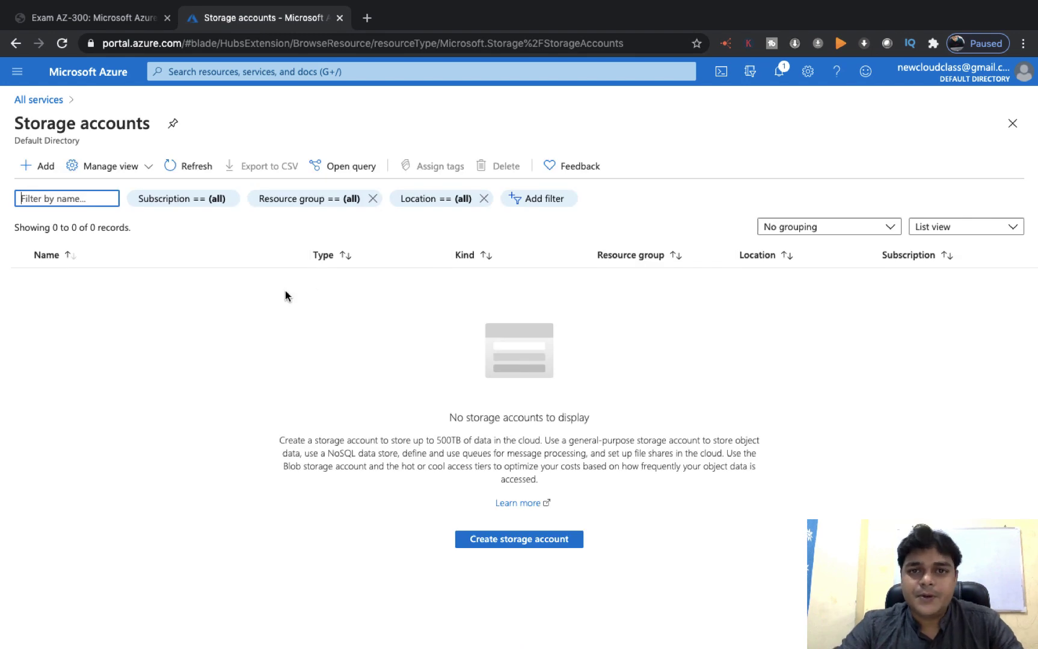
pyautogui.click(41, 167)
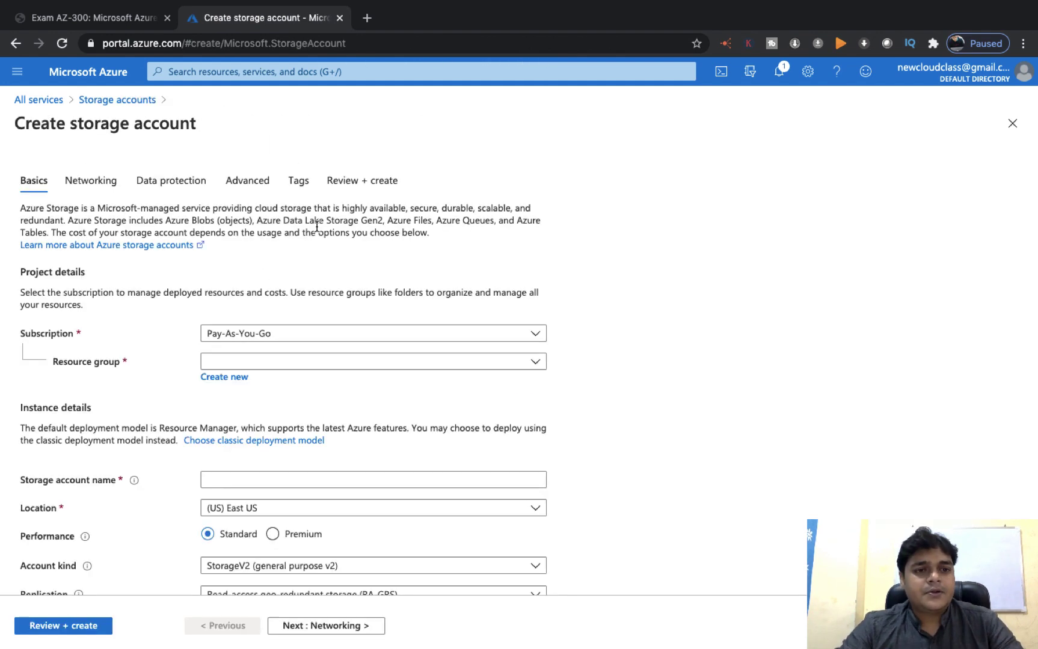
pyautogui.click(287, 369)
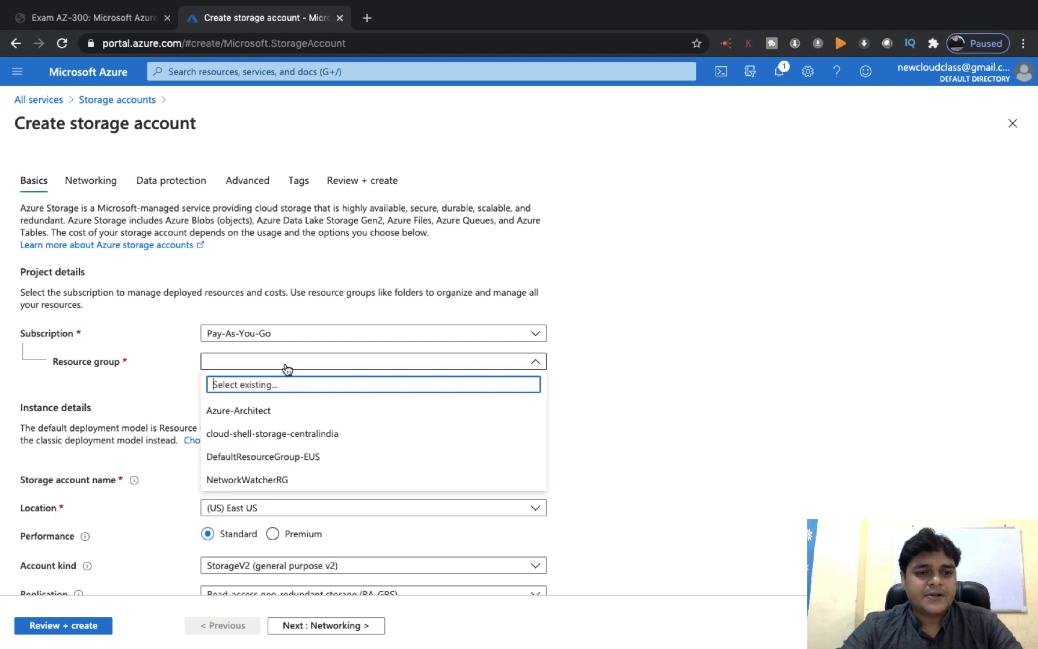
pyautogui.click(236, 411)
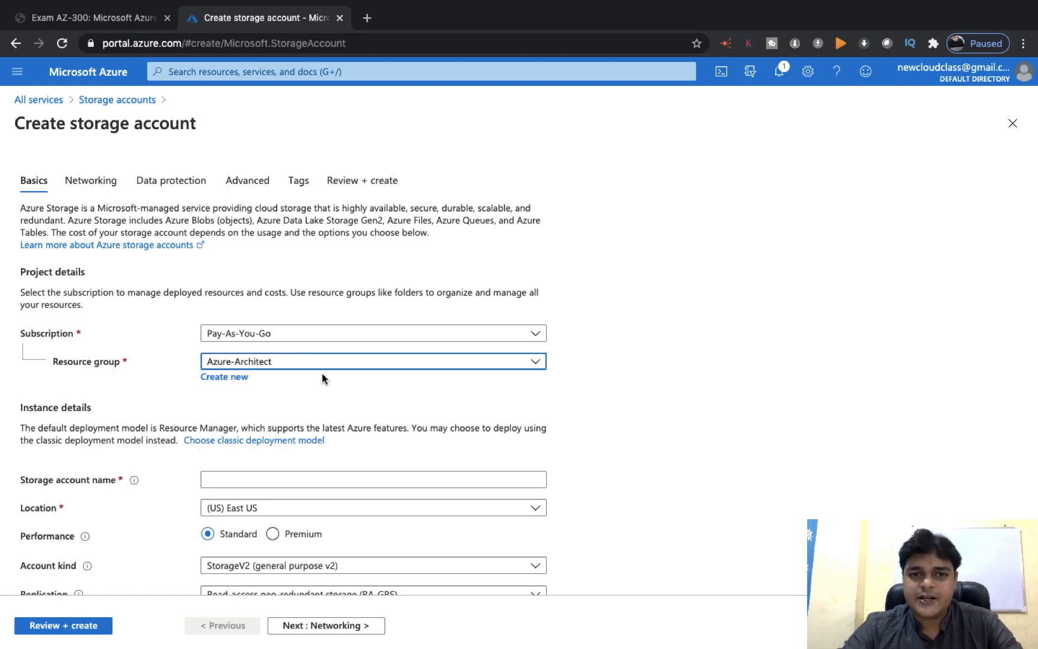
# Name the storage account classstorage1988.
pyautogui.click(270, 478)
pyautogui.write('cl')
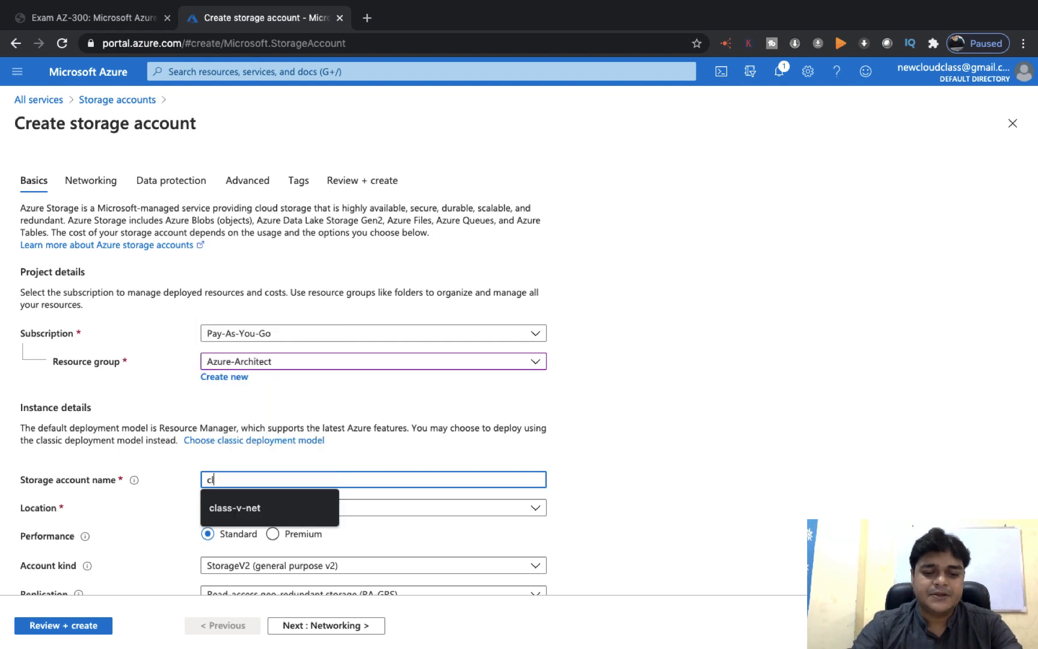
pyautogui.write('ass-')
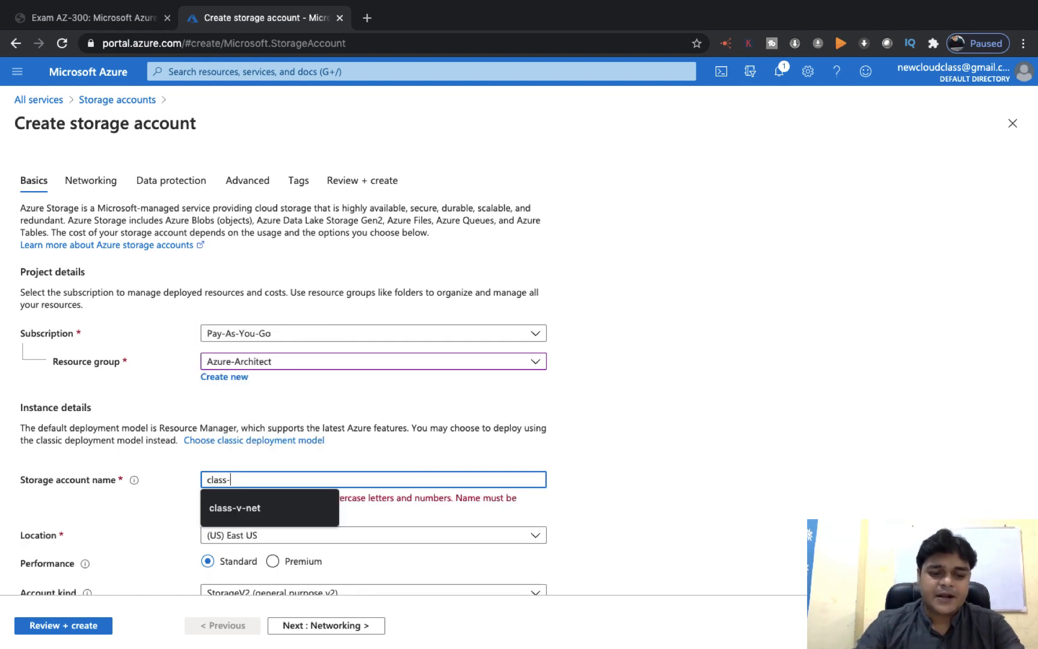
pyautogui.write('storage1988')
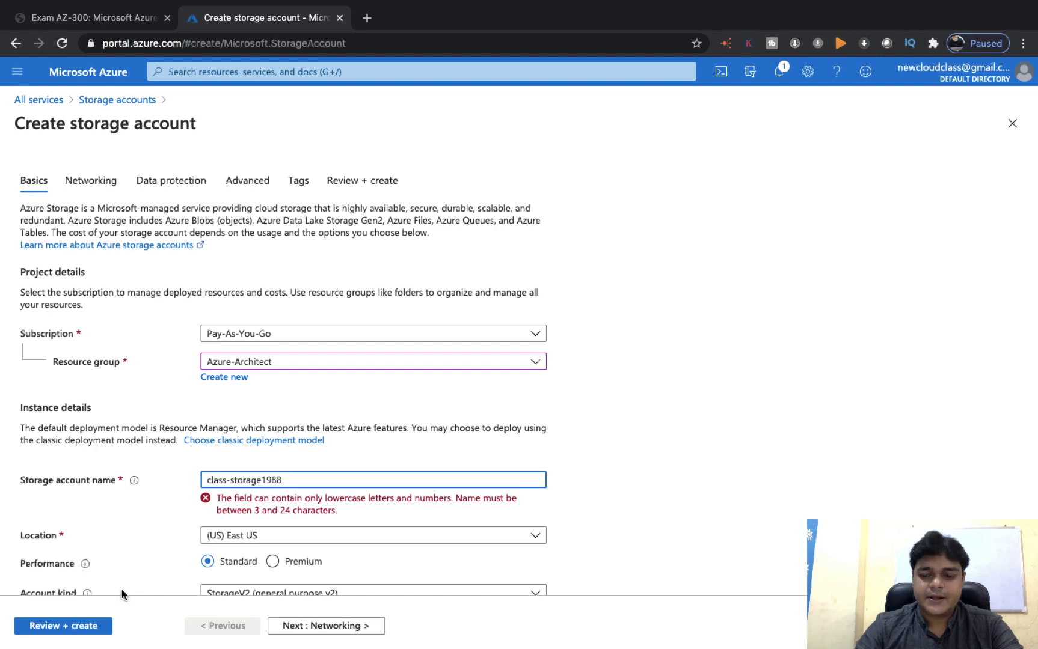
pyautogui.press('Left')
pyautogui.press('BackSpace')
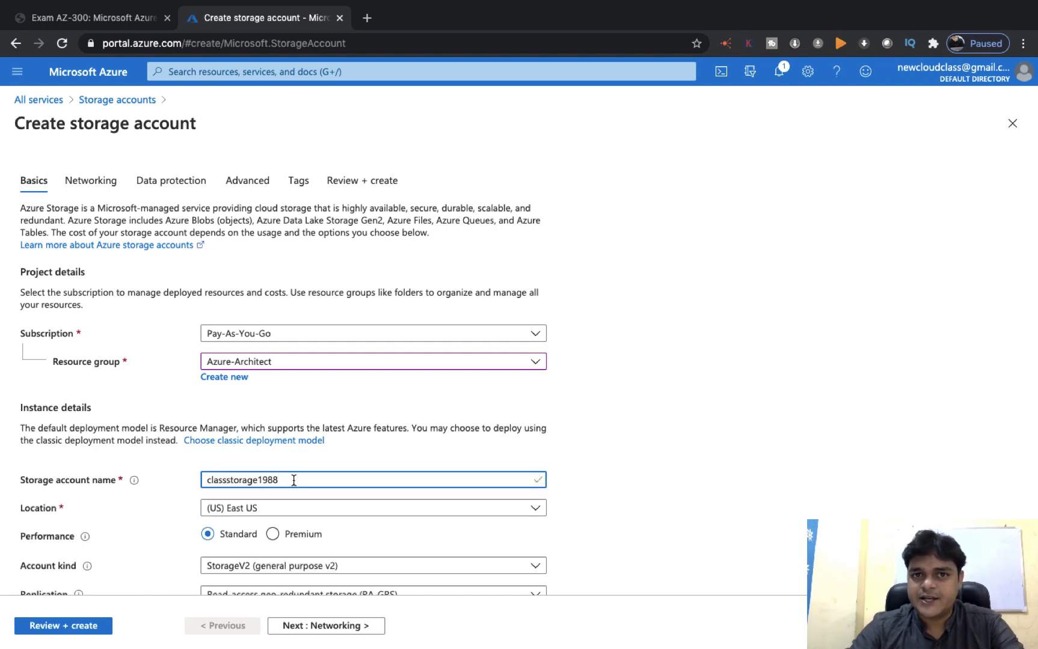
# Set the storage account's location to (US) Central US and its account kind to StorageV2 (general purpose v2).
pyautogui.click(251, 508)
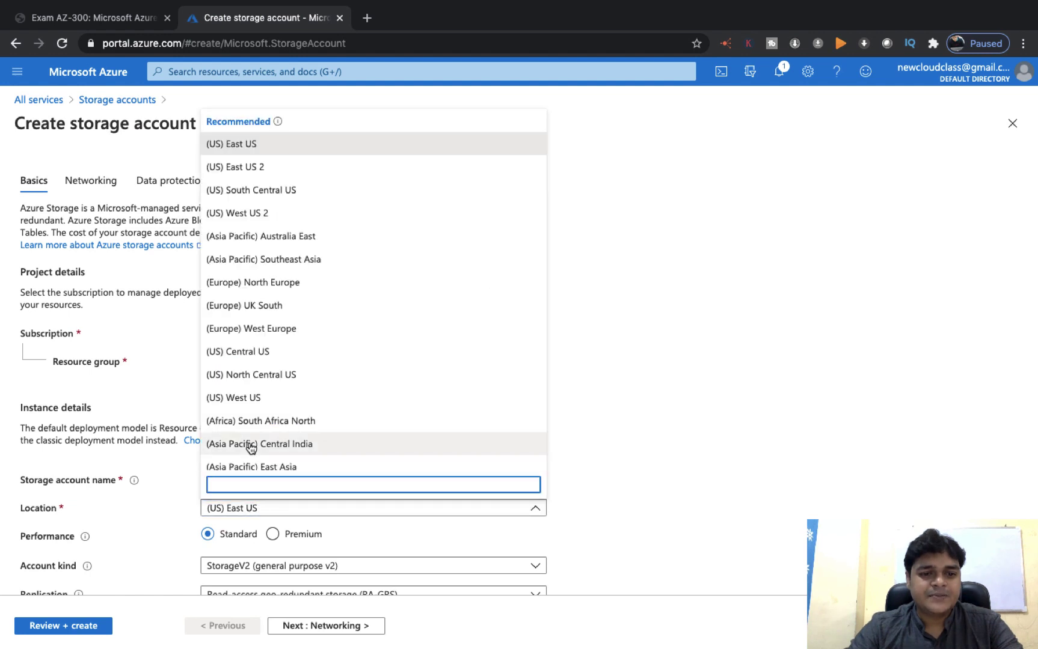
pyautogui.click(249, 353)
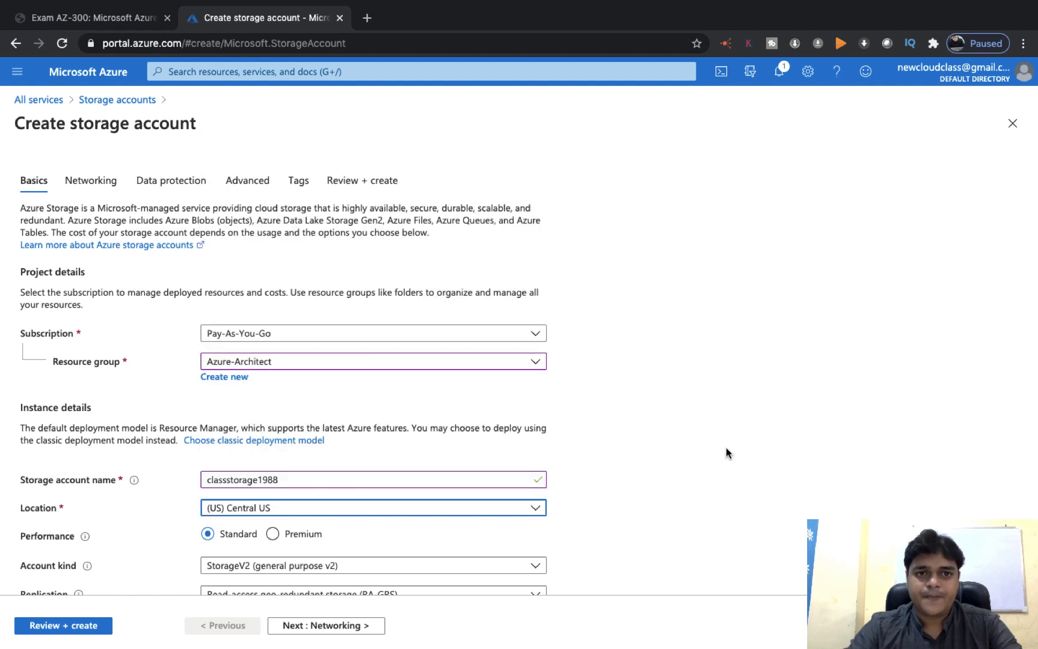
pyautogui.scroll(-3, 674, 460)
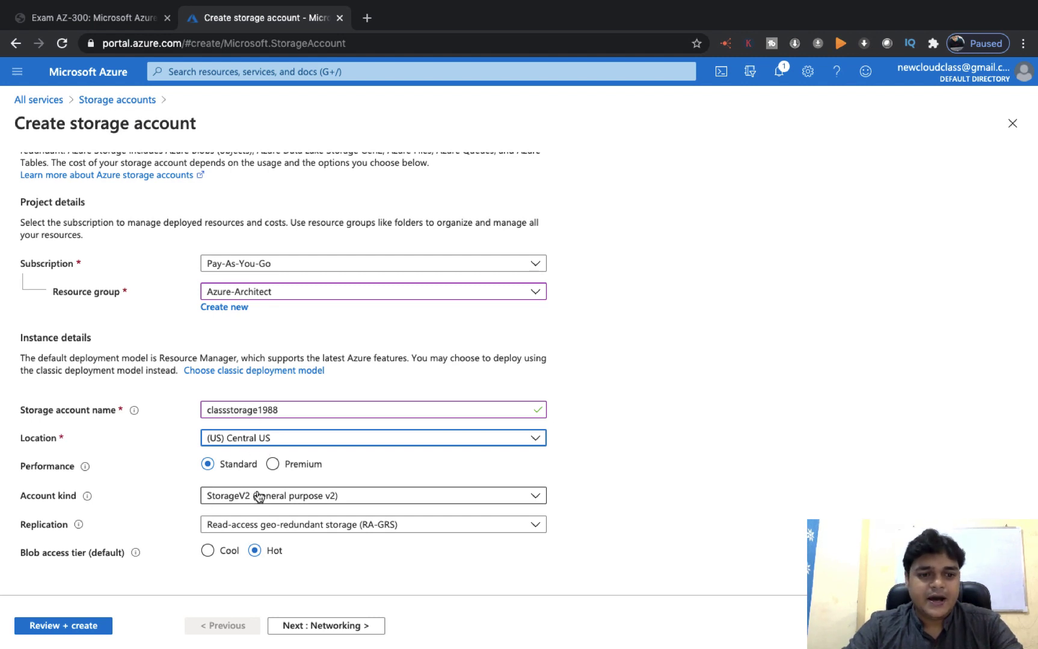
pyautogui.click(329, 503)
pyautogui.click(337, 516)
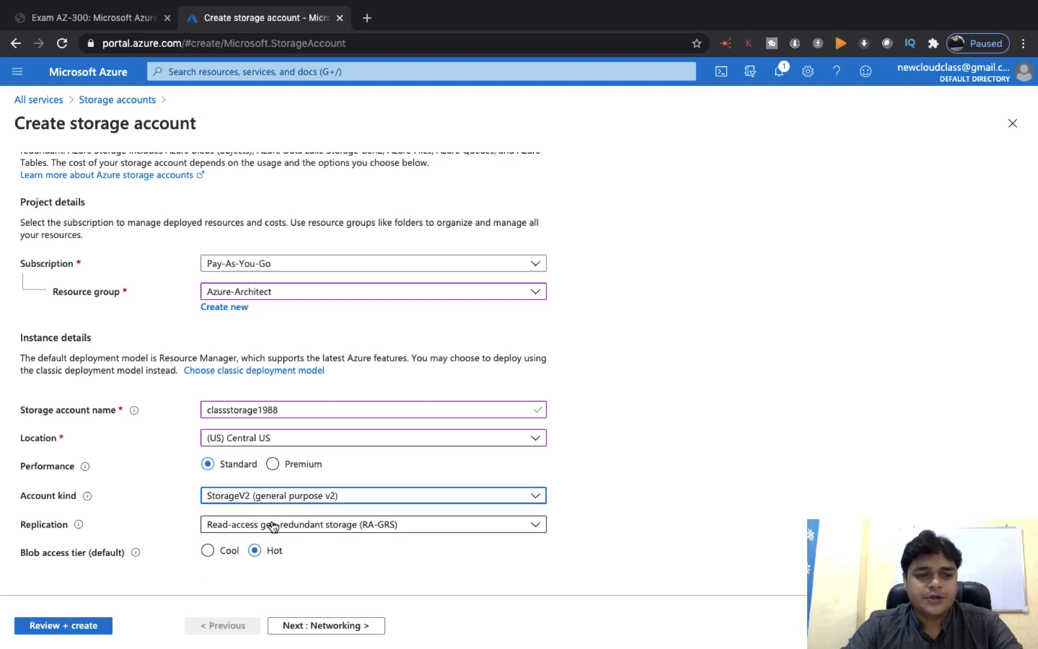
# Try Geo-zone-redundant storage (GZRS) and Locally-redundant storage (LRS) as the account's replication option.
pyautogui.click(270, 527)
pyautogui.click(284, 481)
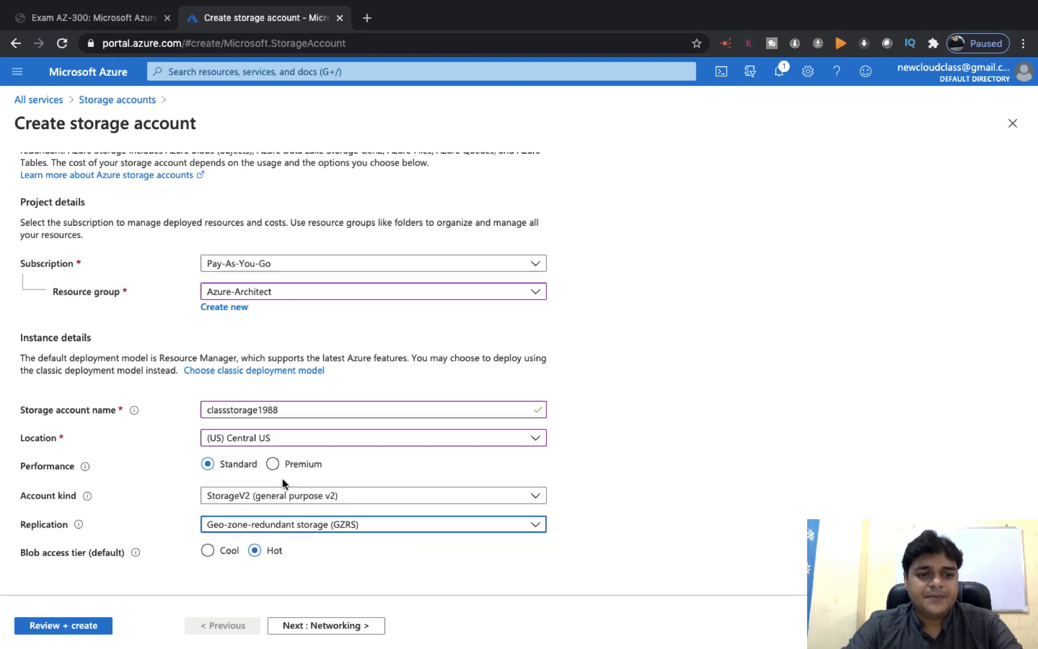
pyautogui.click(291, 525)
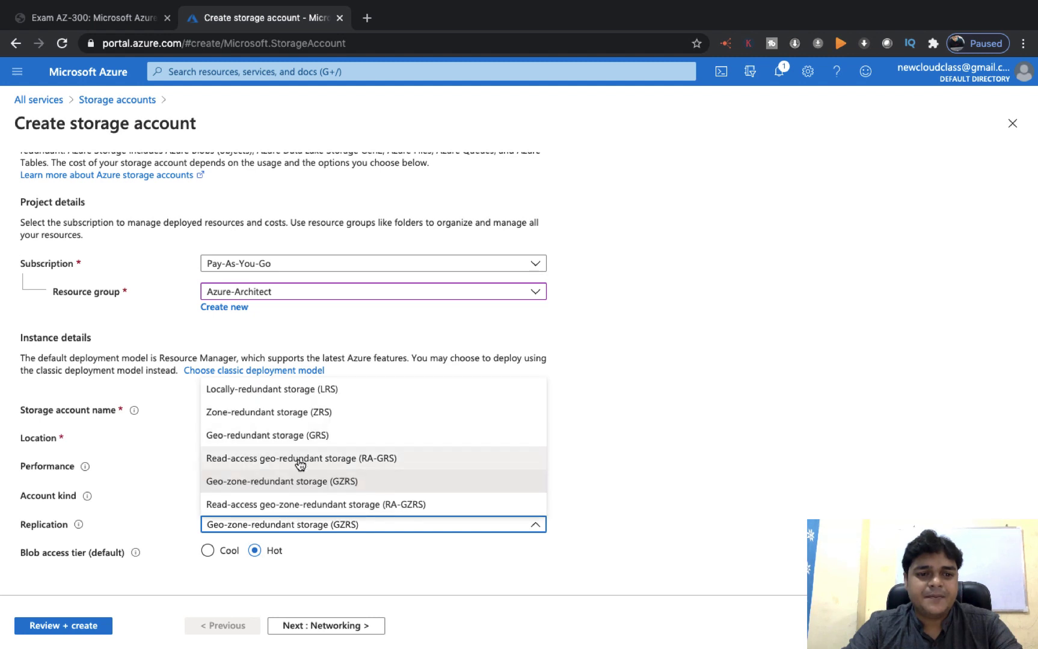
pyautogui.click(295, 390)
pyautogui.click(328, 525)
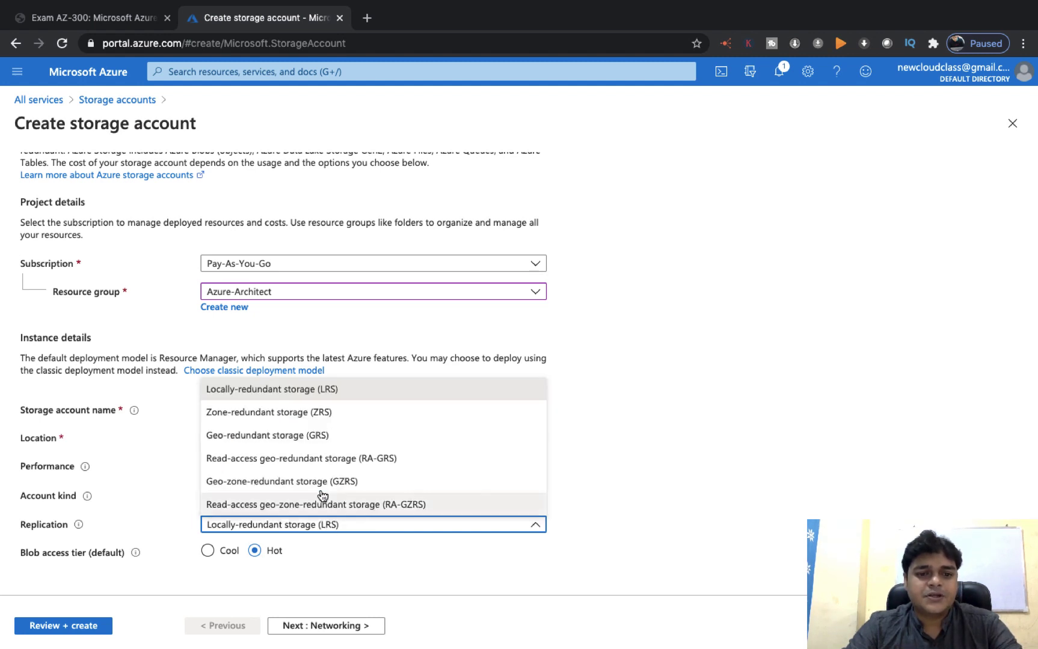
pyautogui.click(301, 398)
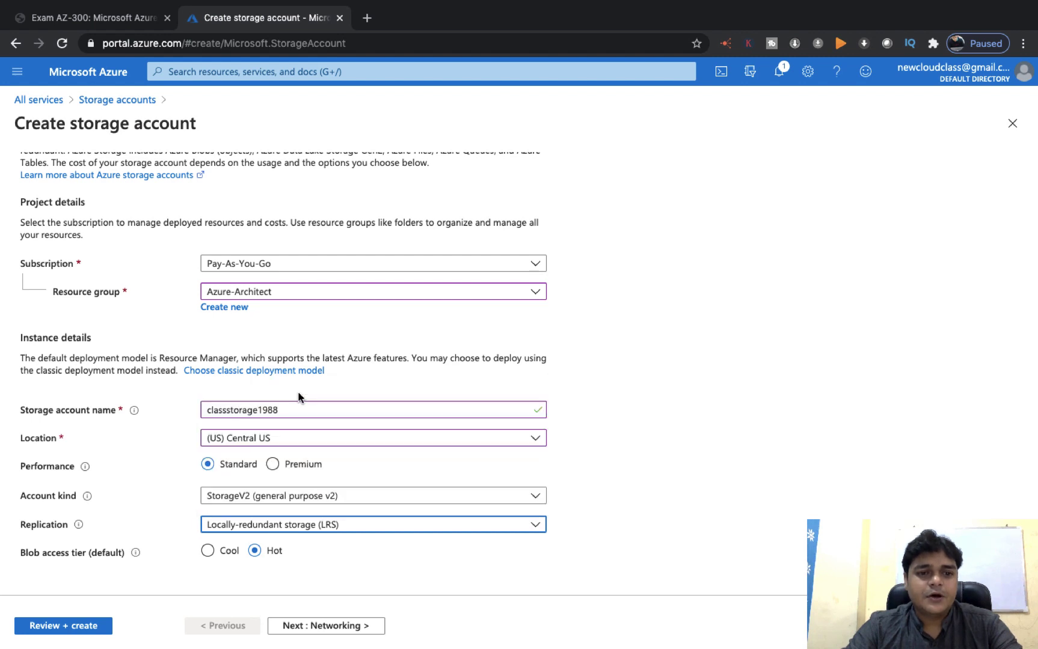
# Set replication to Geo-redundant storage (GRS) and create the storage account with the default networking settings.
pyautogui.click(309, 525)
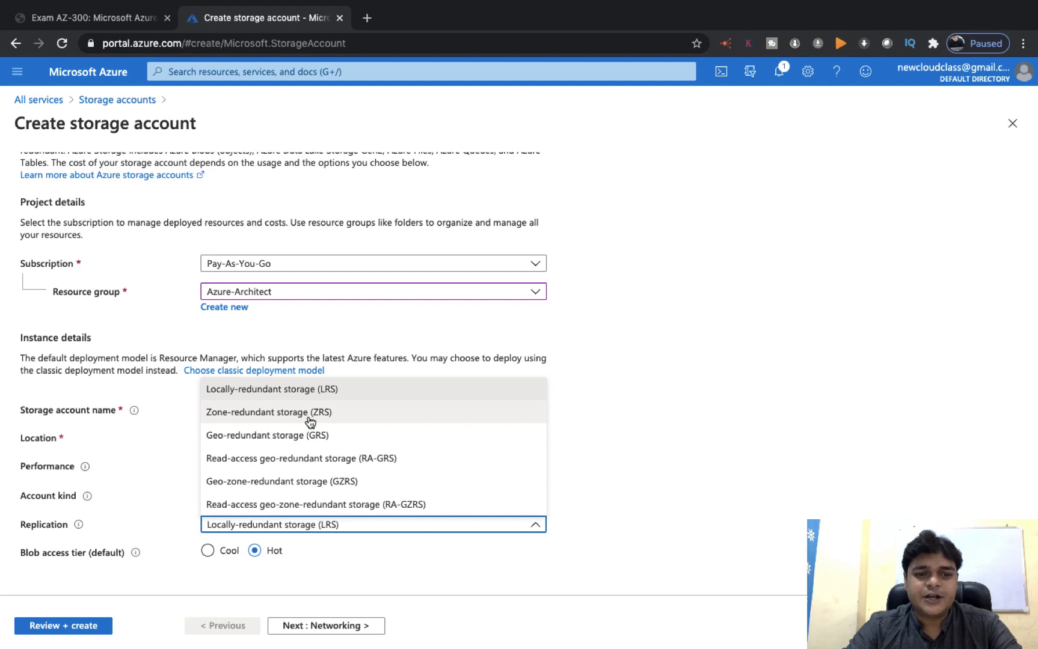
pyautogui.click(299, 435)
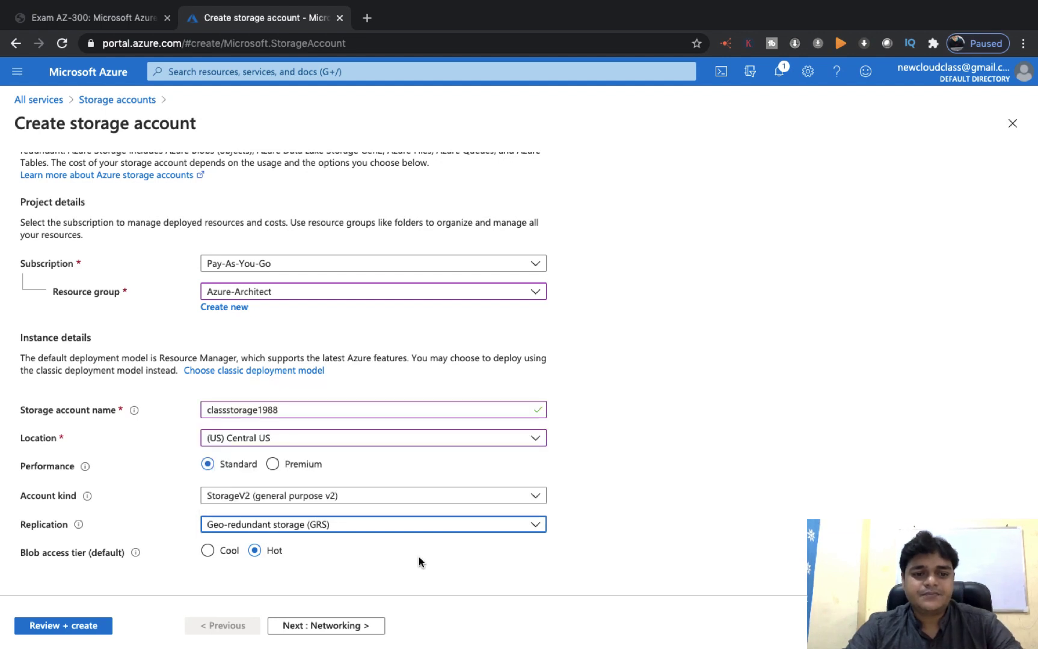
pyautogui.click(316, 625)
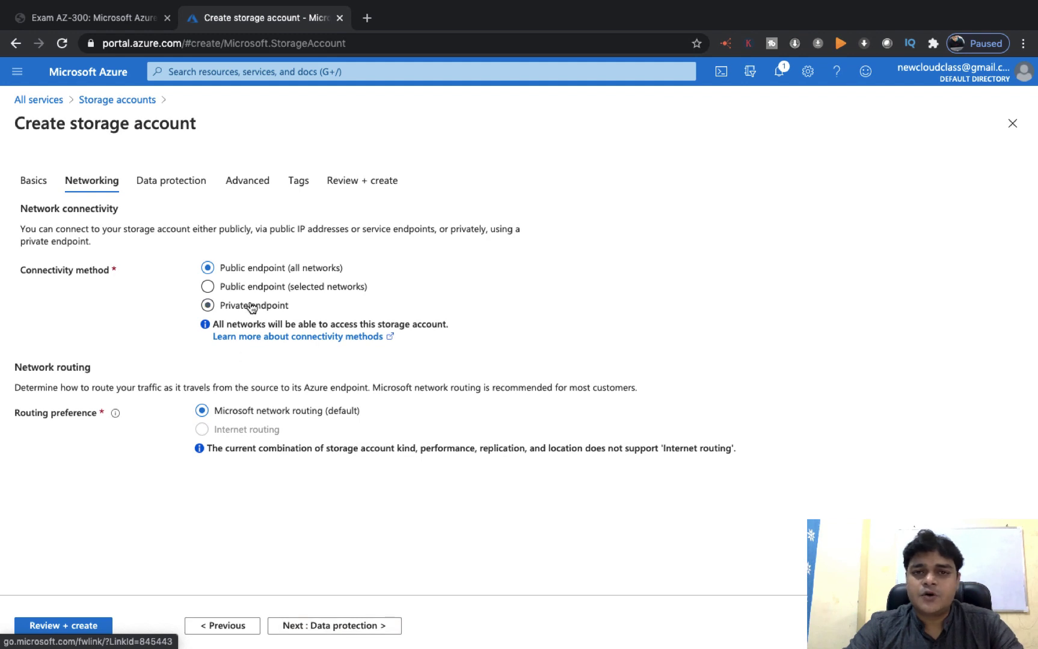
pyautogui.click(65, 623)
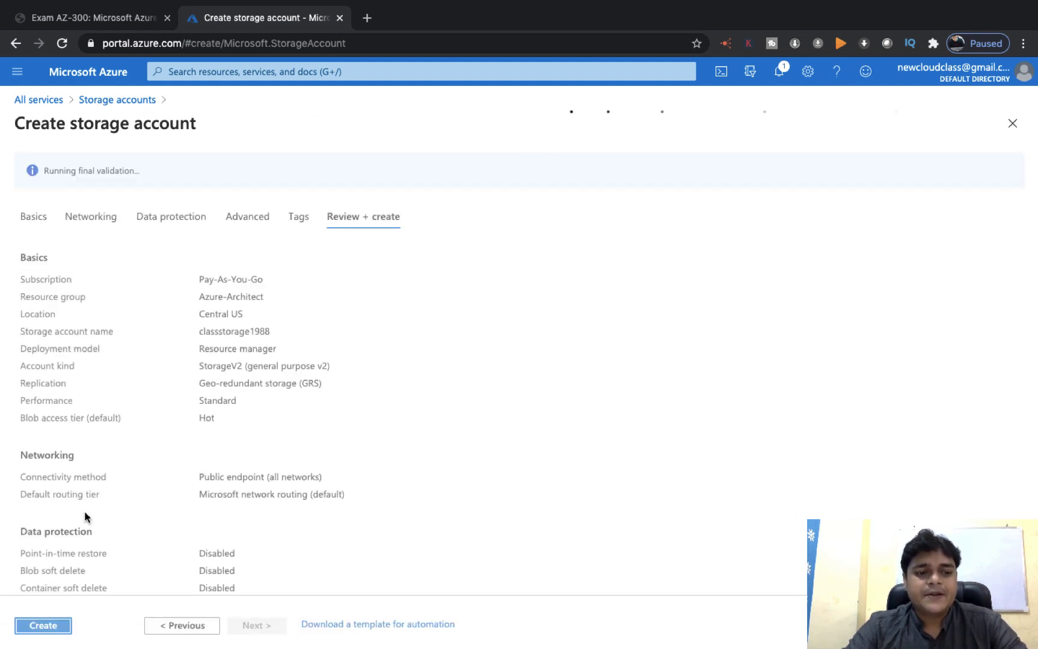
pyautogui.click(50, 628)
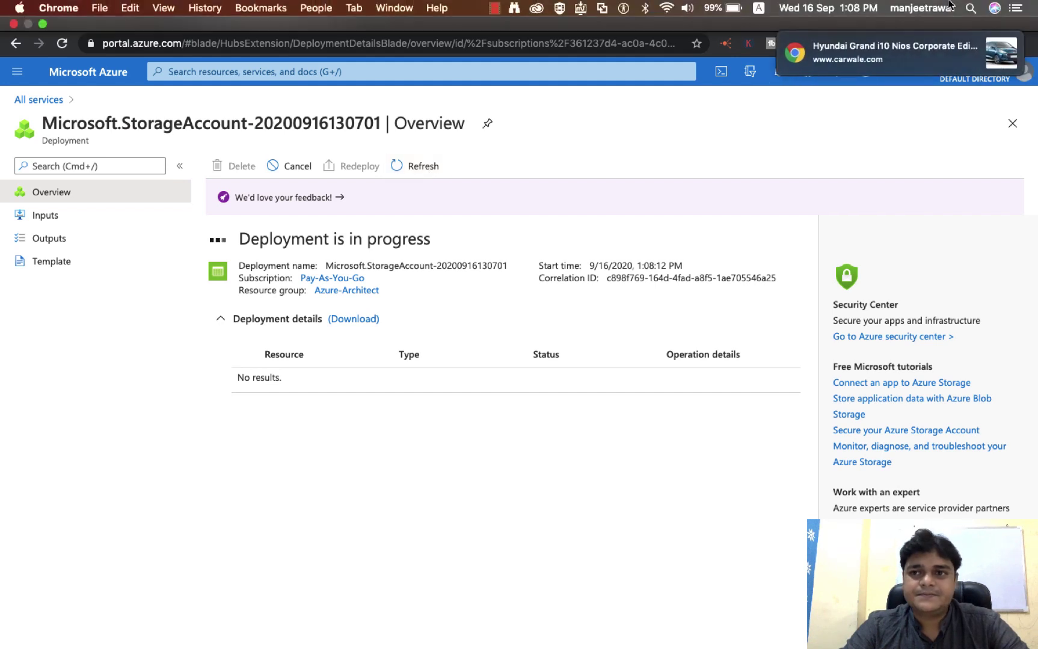
# Check the storage account deployment's progress in the portal notifications and refresh the deployment overview.
pyautogui.click(998, 42)
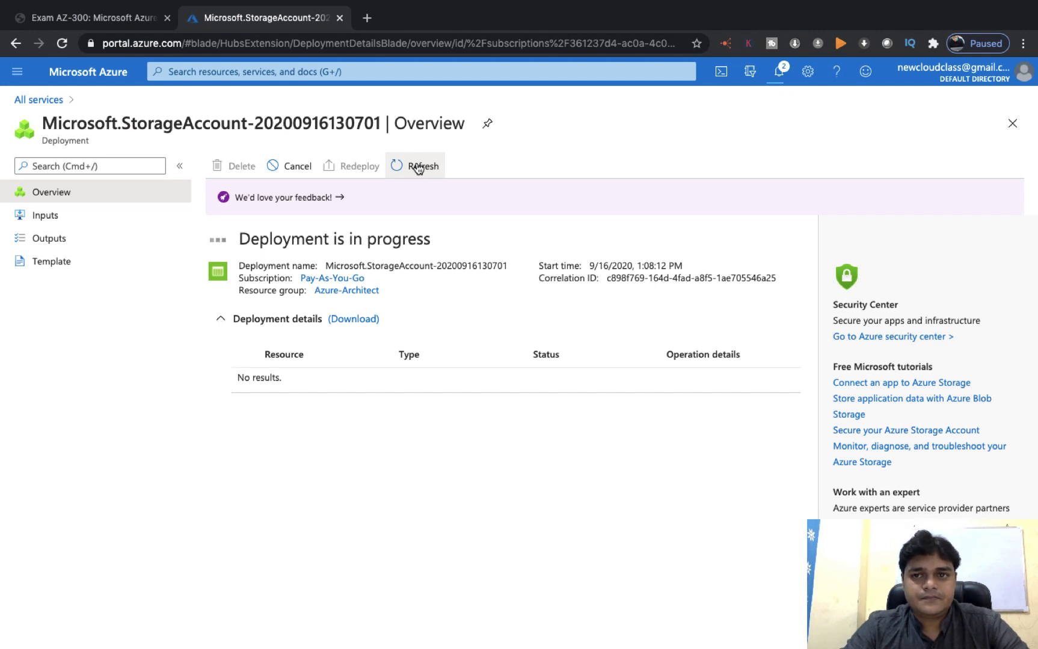
pyautogui.click(778, 71)
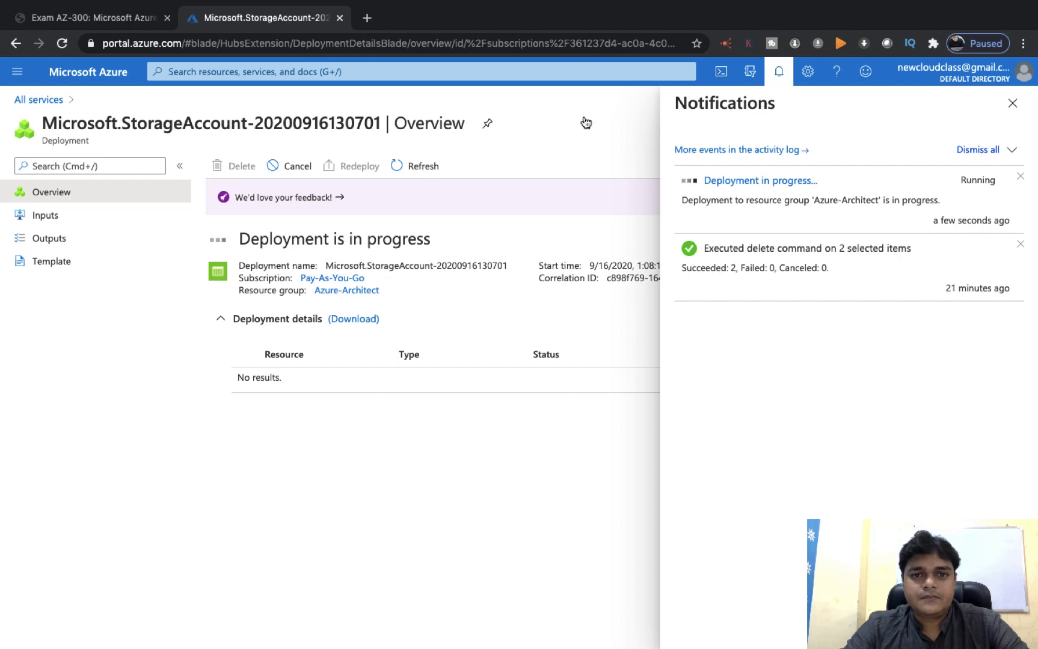
pyautogui.click(432, 166)
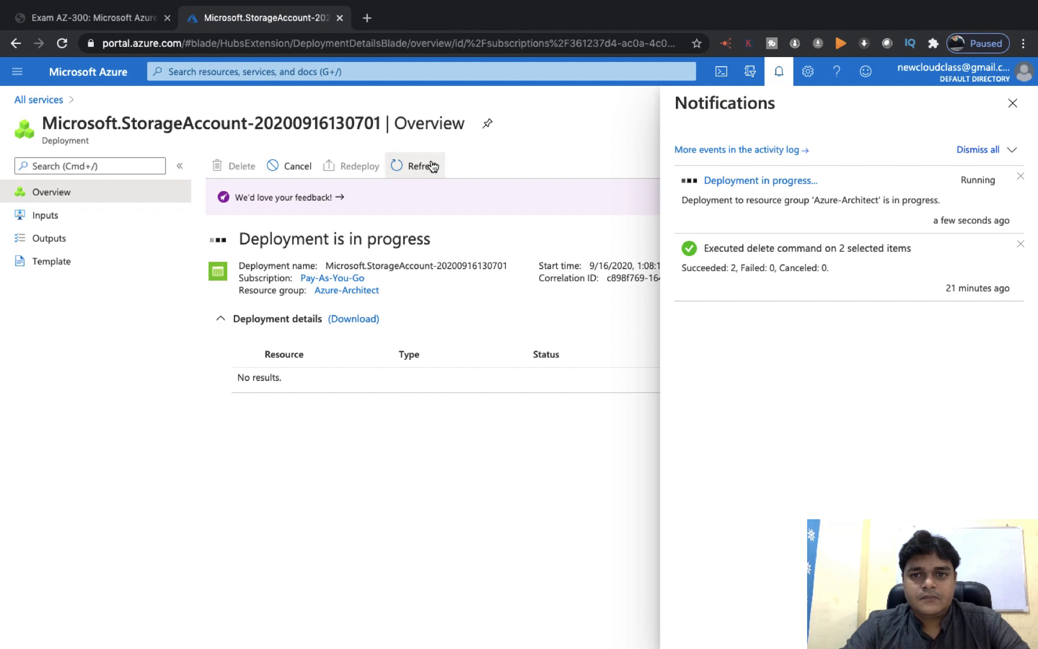
pyautogui.click(1013, 104)
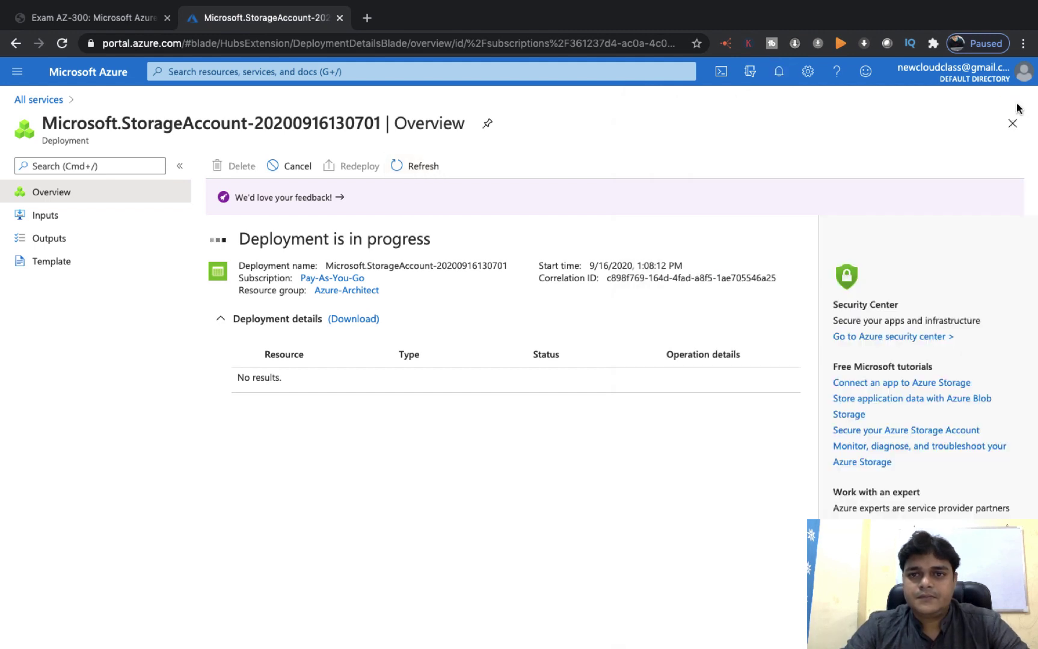
pyautogui.click(418, 174)
pyautogui.hotkey('ctrl', 'Left')
pyautogui.hotkey('ctrl', 'Left')
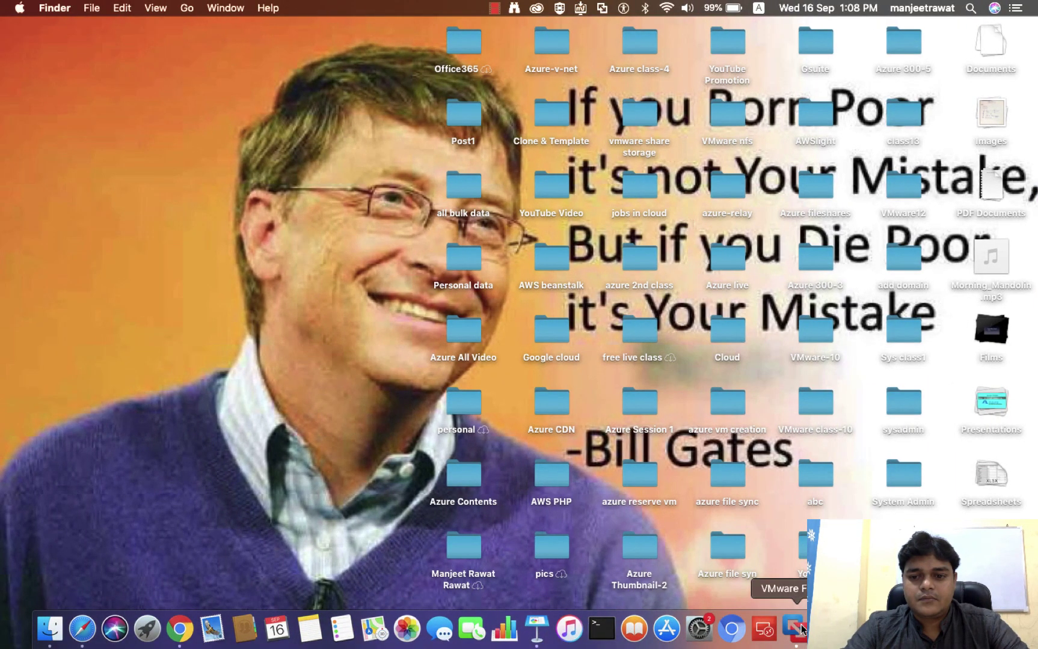
pyautogui.click(700, 632)
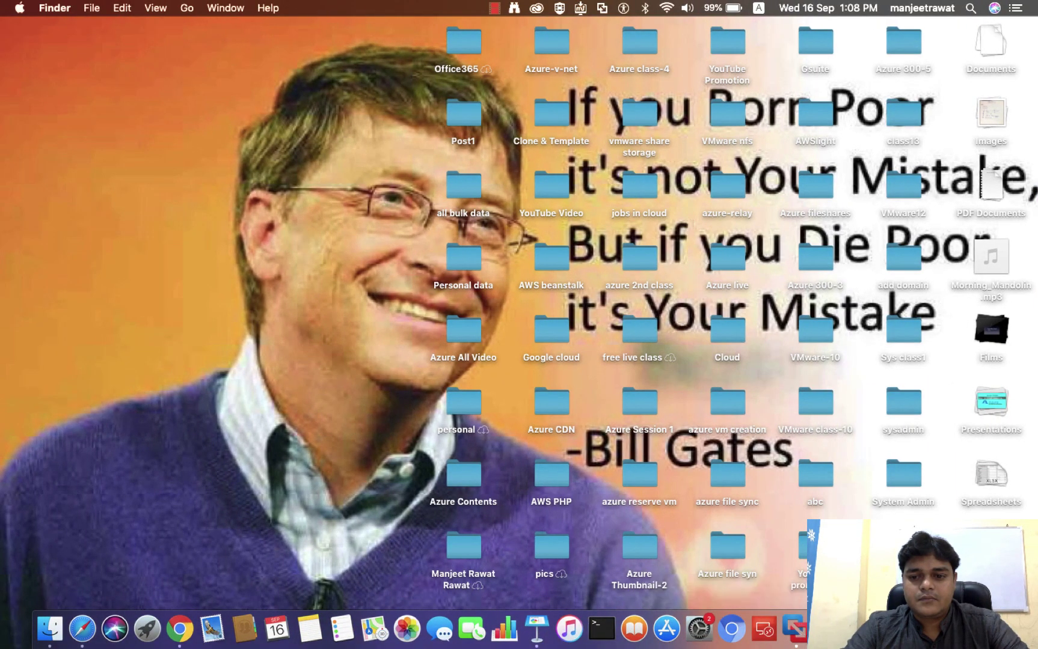
pyautogui.rightClick(958, 629)
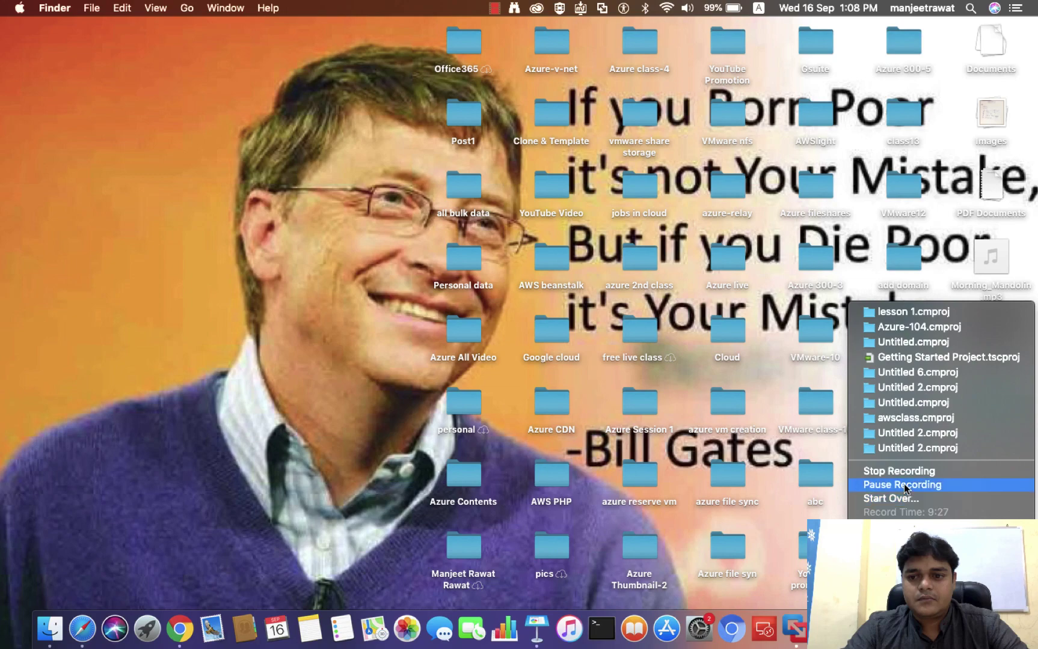
pyautogui.hotkey('ctrl', 'Right')
pyautogui.hotkey('ctrl', 'Right')
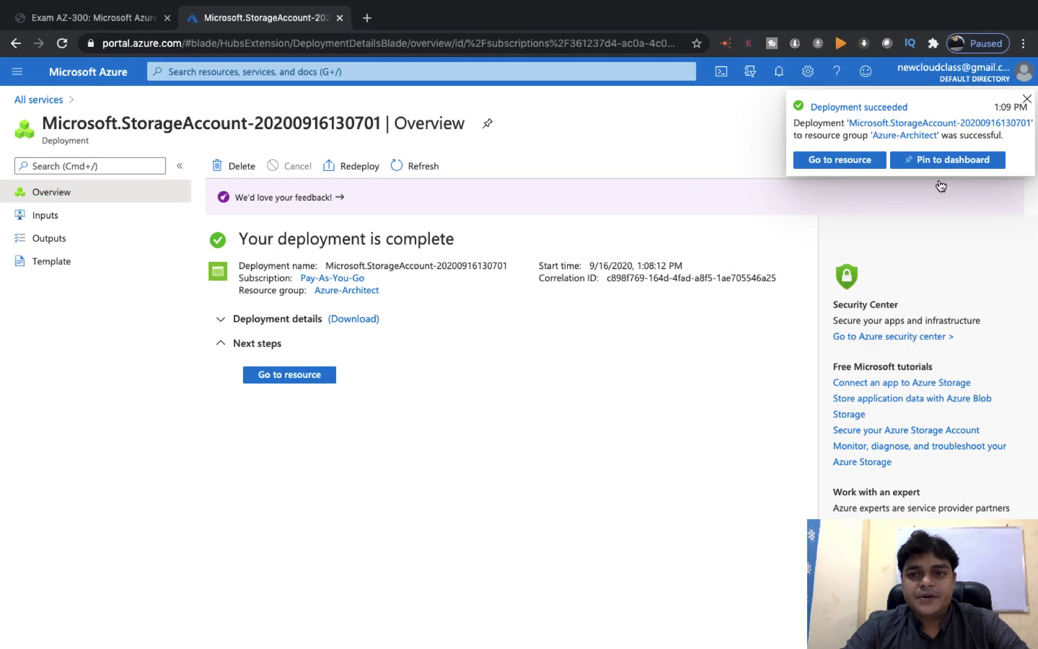
# Dismiss the deployment notification, then return to the storage accounts list and refresh it.
pyautogui.click(1026, 101)
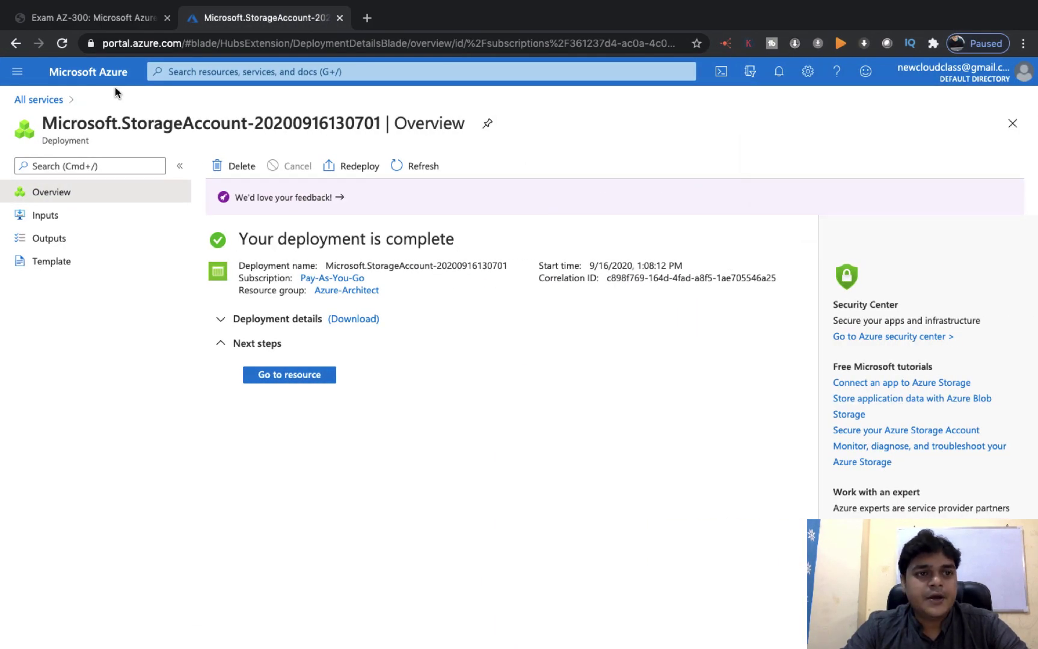
pyautogui.click(22, 100)
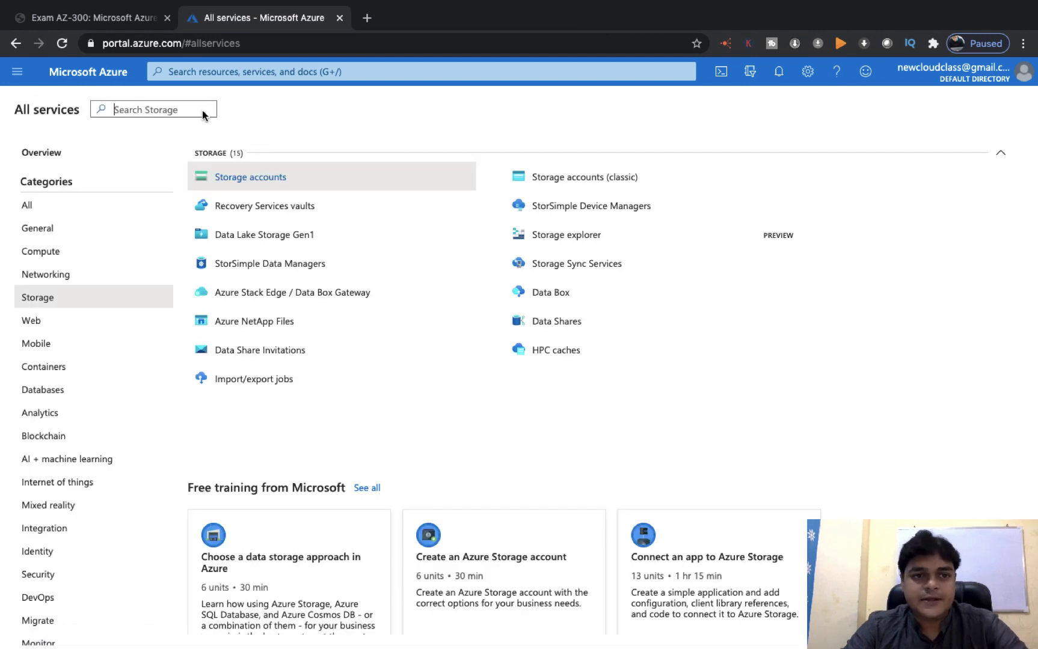
pyautogui.click(263, 177)
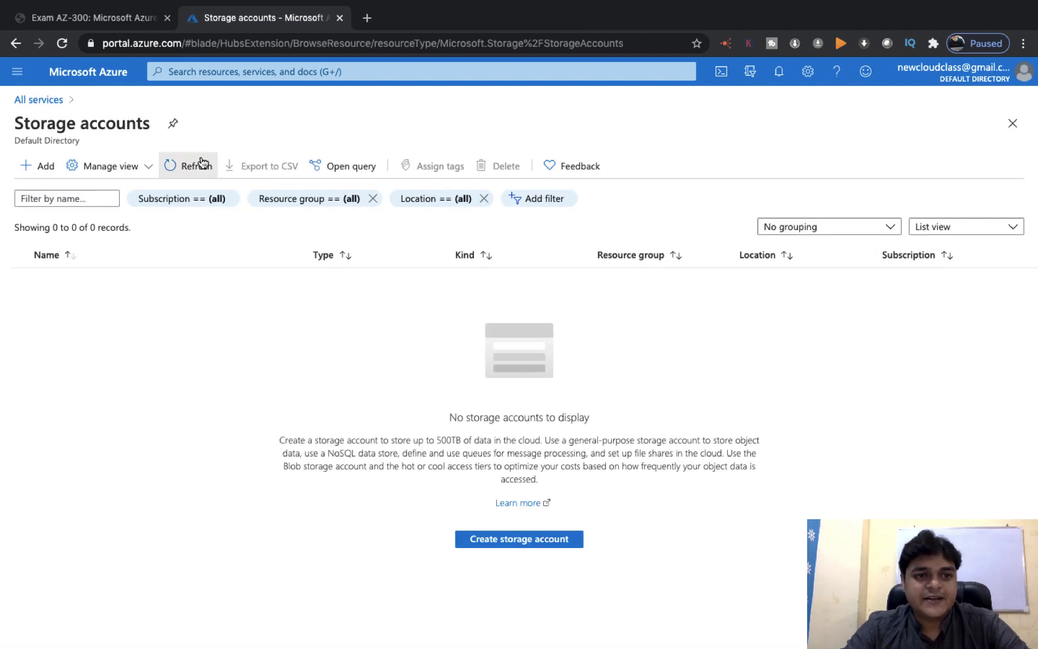
pyautogui.click(202, 164)
pyautogui.click(202, 164)
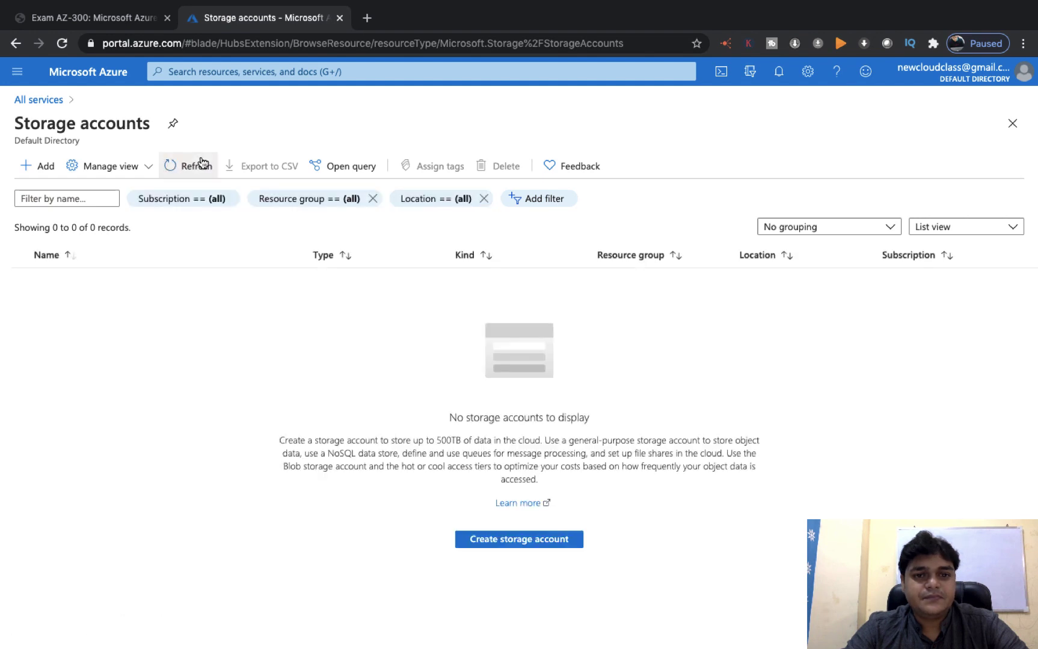
pyautogui.click(202, 164)
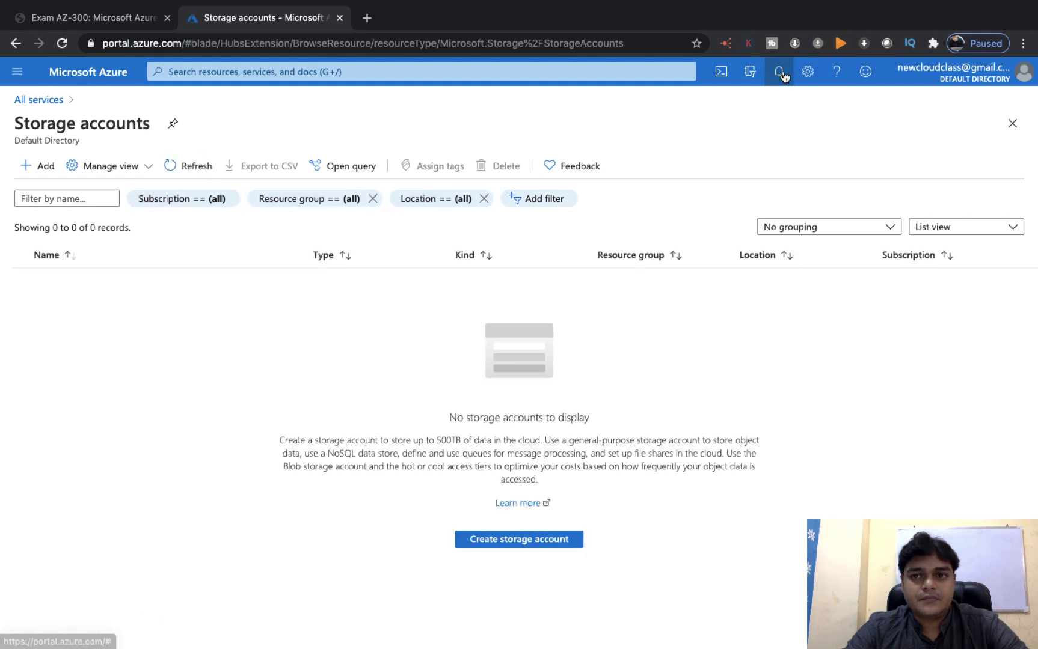
# Go to the newly deployed classstorage1988 storage account from the notifications and open its containers.
pyautogui.click(779, 72)
pyautogui.click(720, 238)
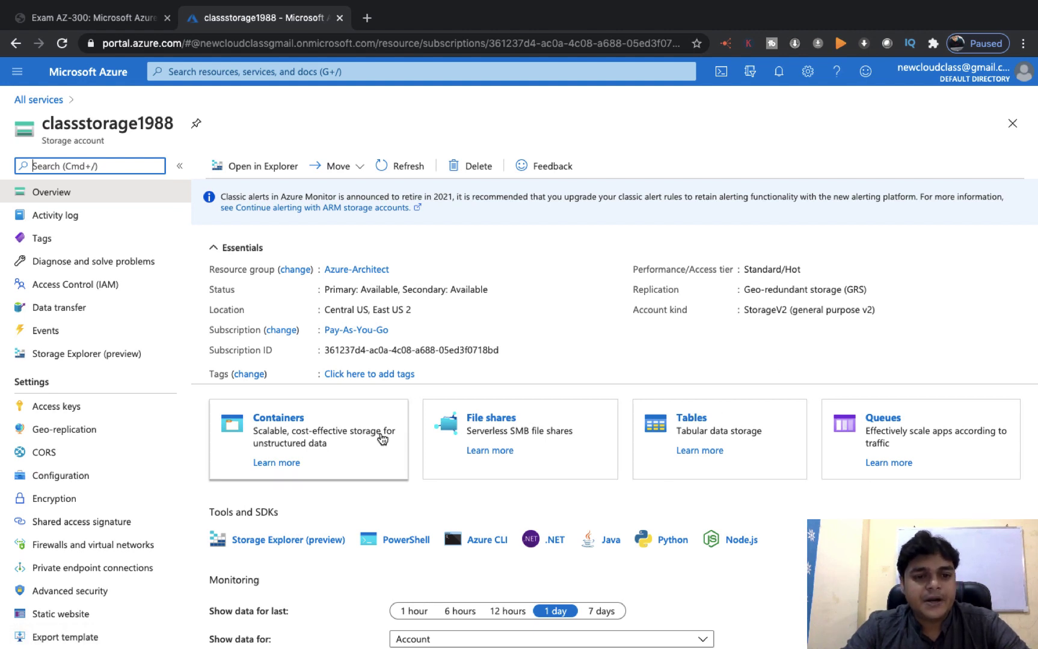
pyautogui.click(292, 420)
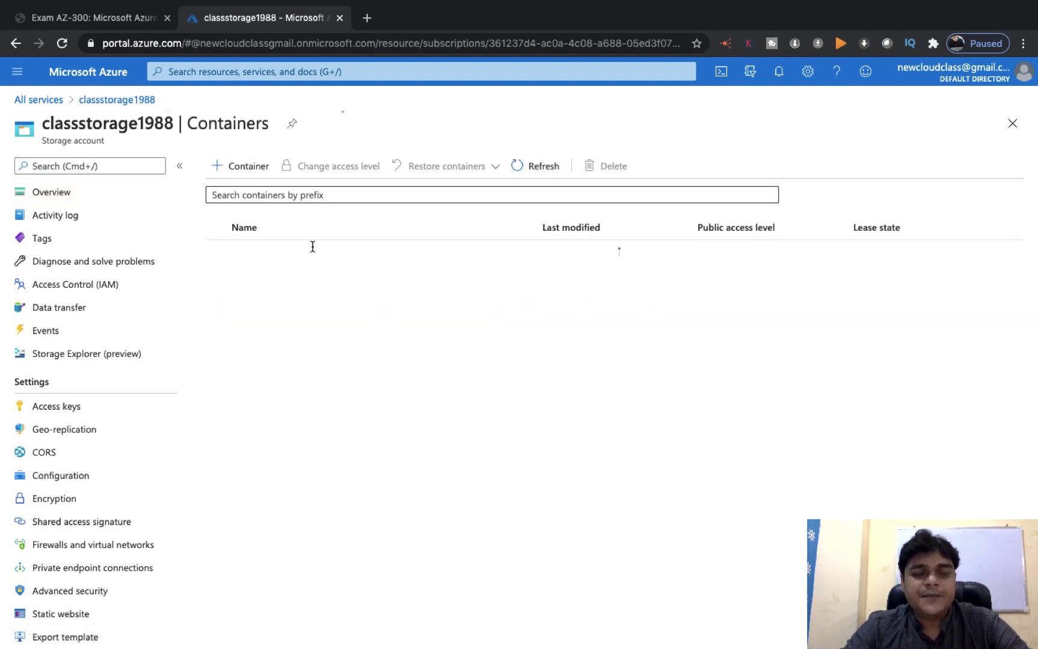
# Create a container named testdata with the public access level set to Private (no anonymous access).
pyautogui.click(255, 178)
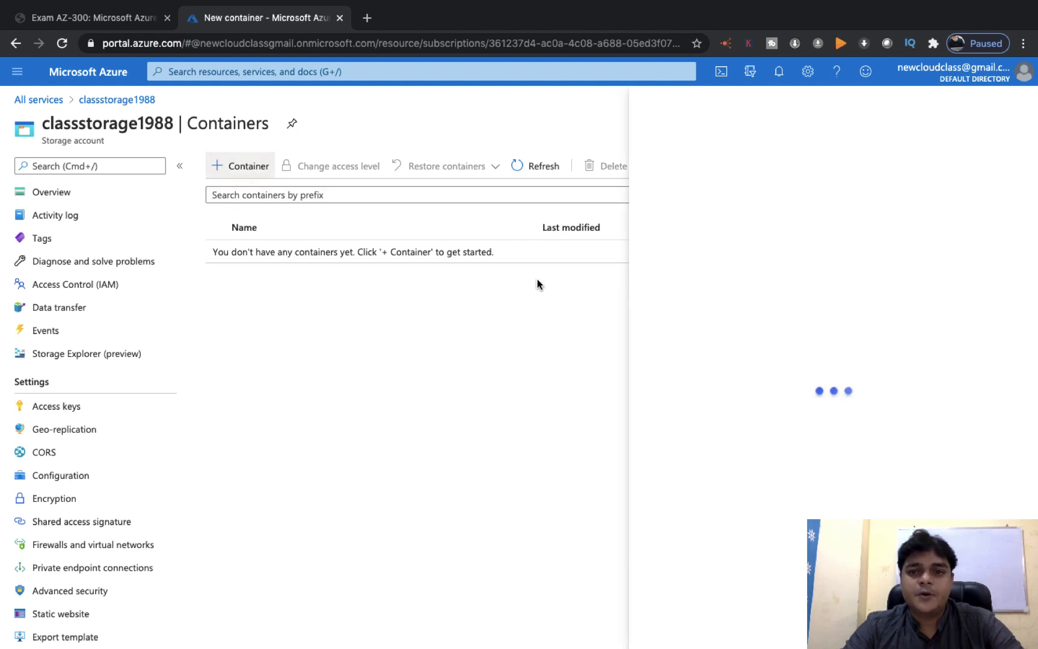
pyautogui.click(898, 170)
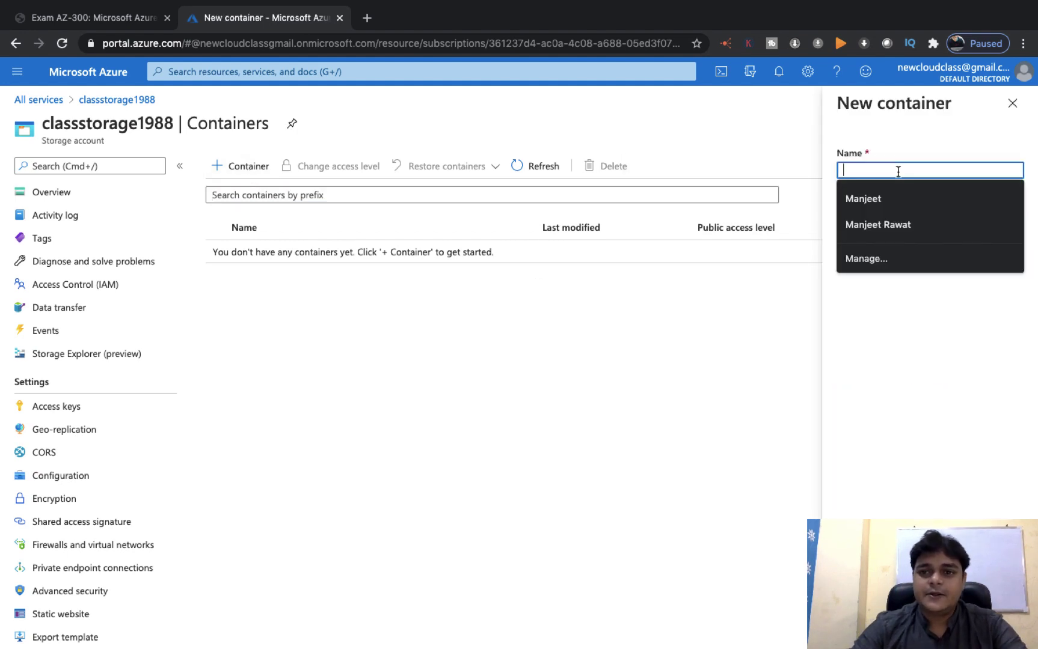
pyautogui.write('testdata')
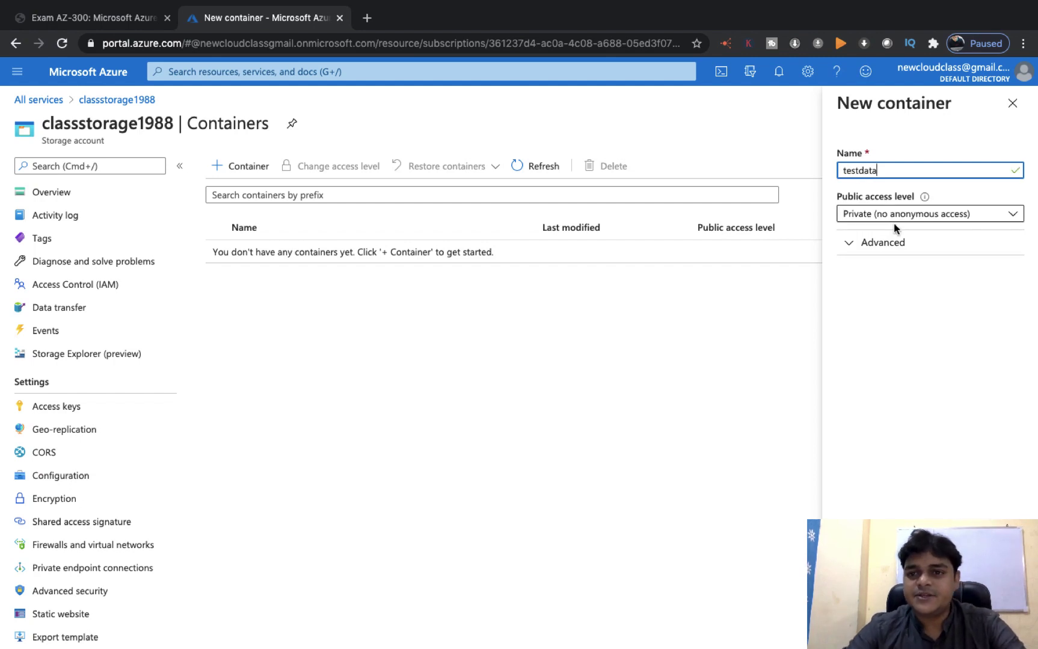
pyautogui.click(909, 211)
pyautogui.click(821, 279)
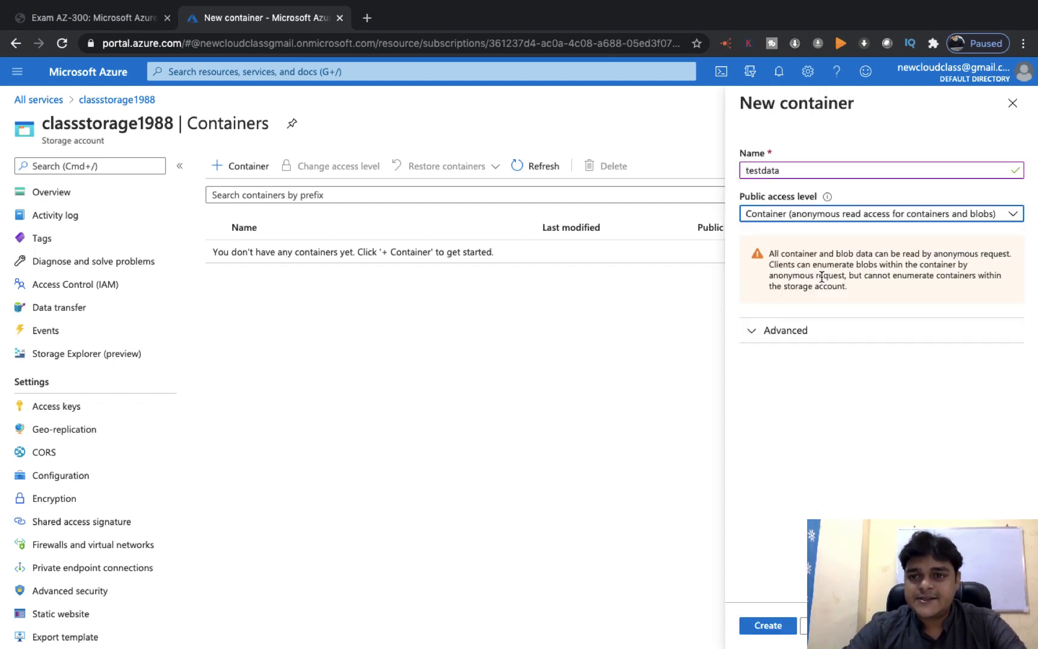
pyautogui.click(815, 217)
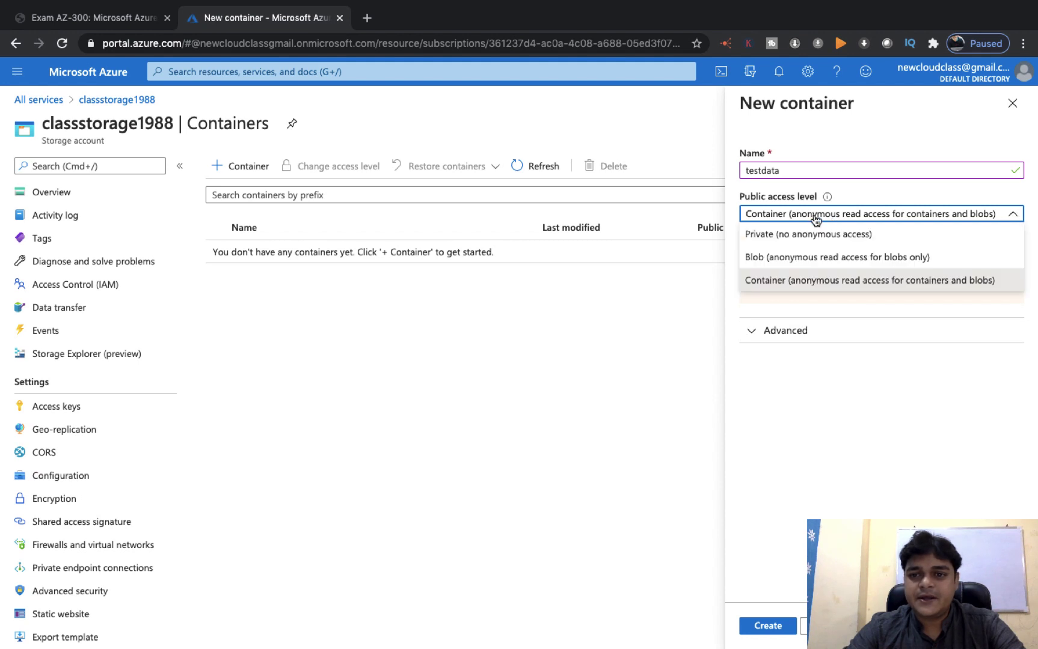
pyautogui.click(760, 237)
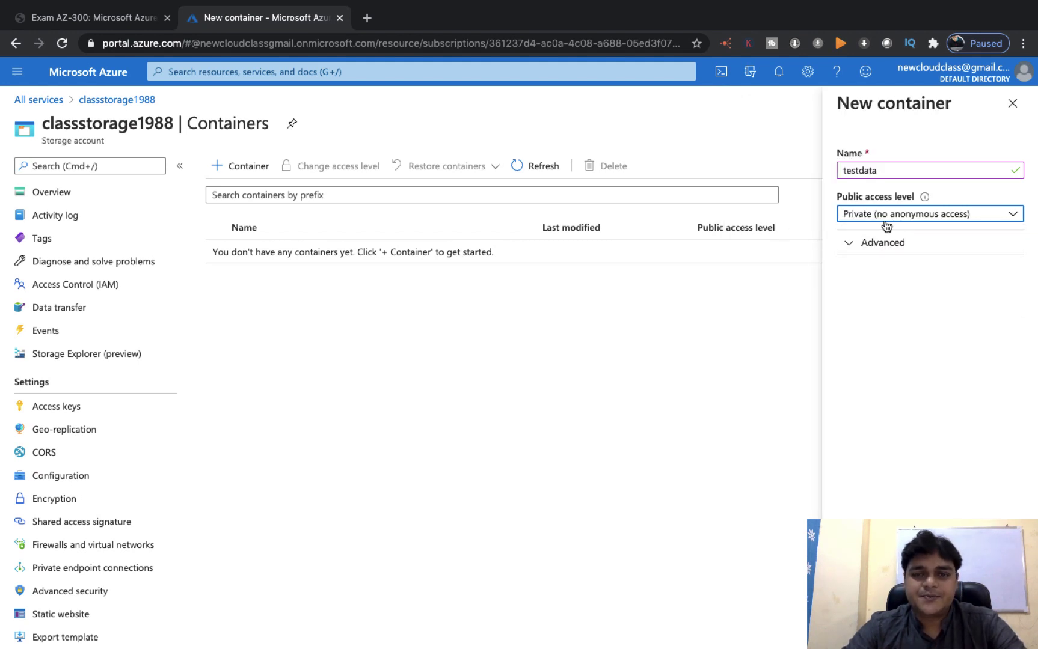
pyautogui.click(854, 628)
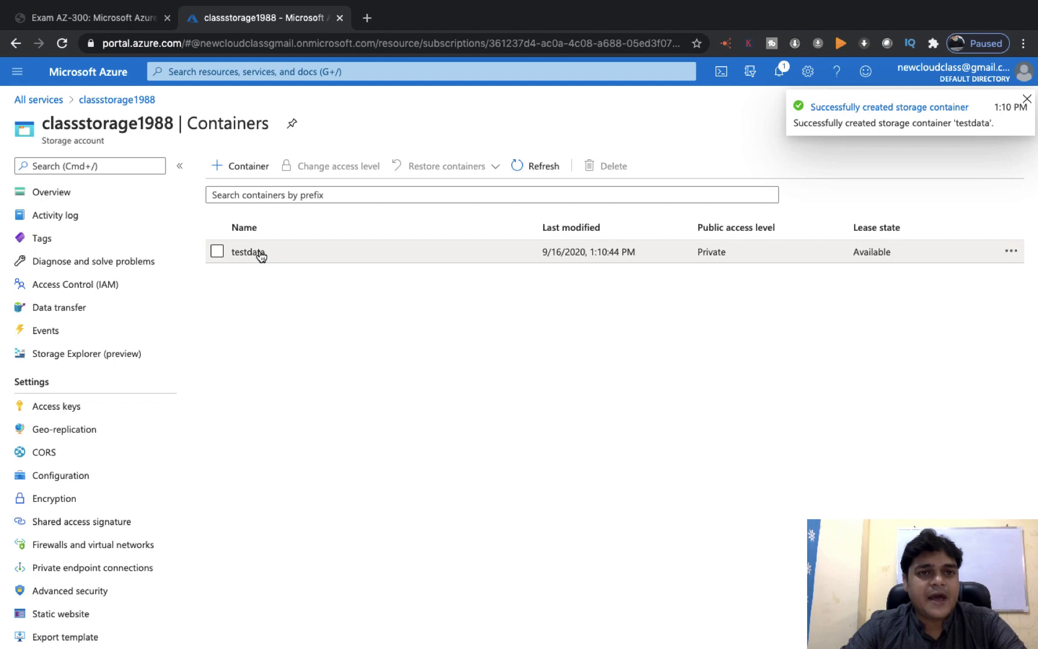
# In the testdata container, choose azure.png, azure pic.png and azure_logo_before_after.png from the Desktop folder for upload.
pyautogui.click(248, 252)
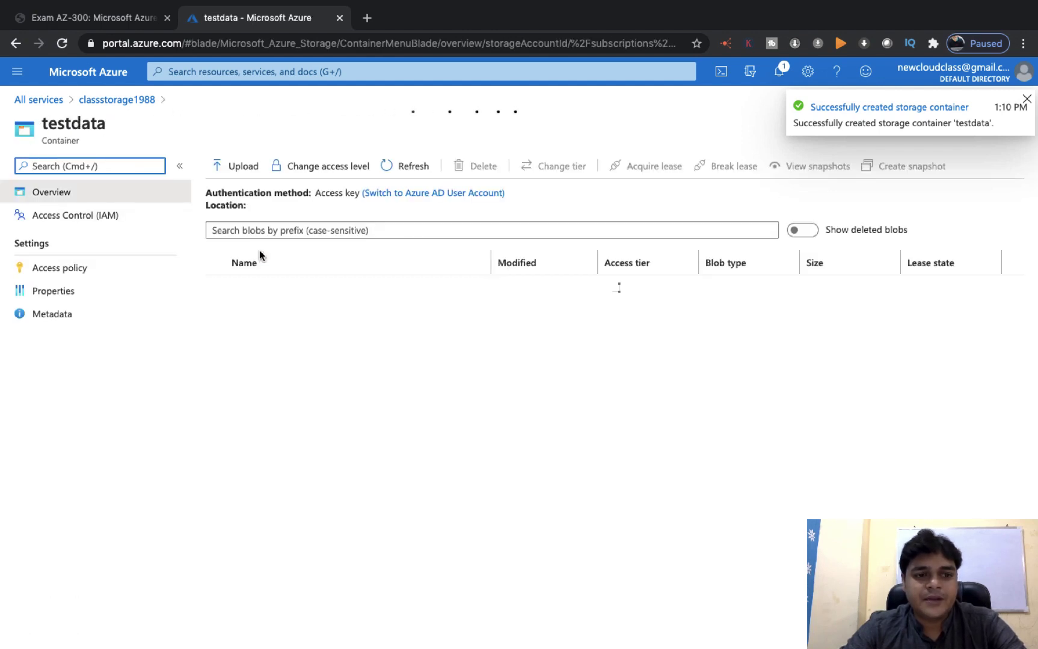
pyautogui.click(244, 166)
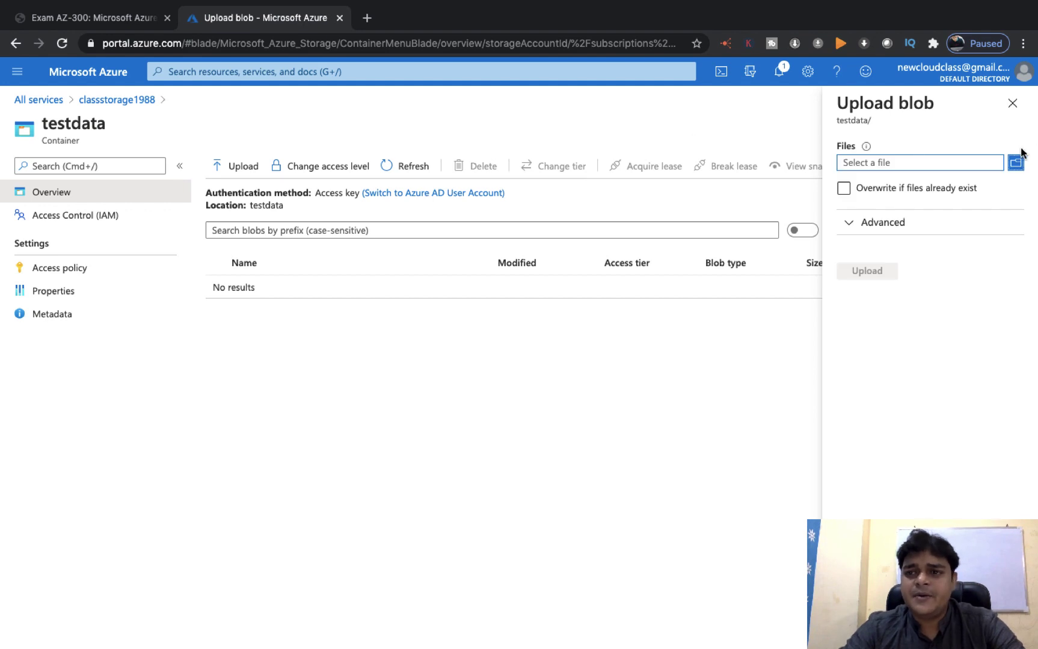
pyautogui.click(1016, 164)
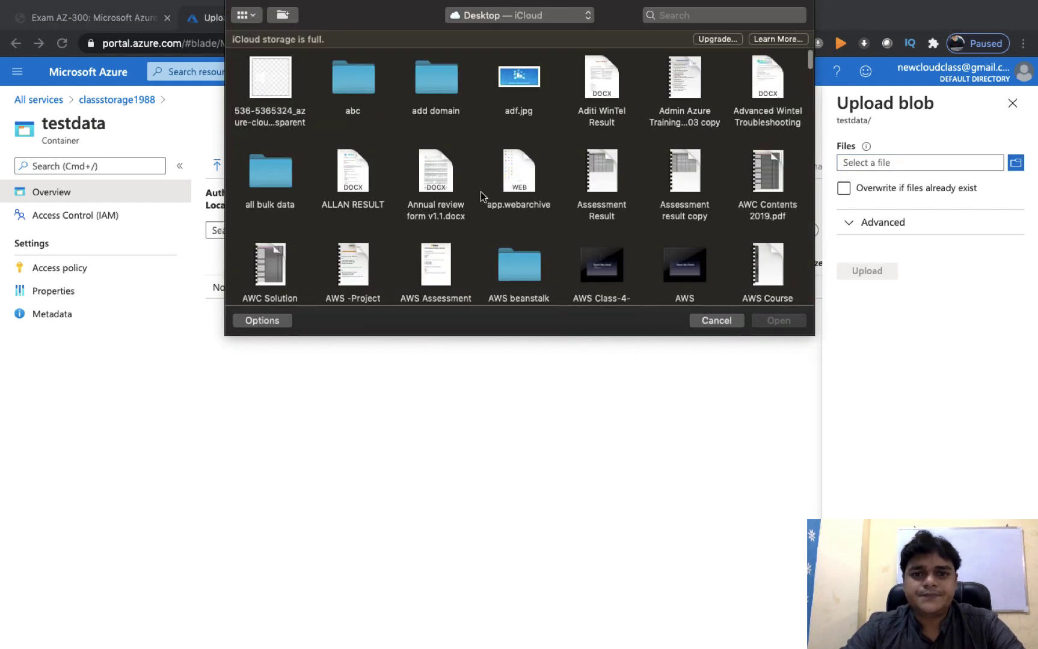
pyautogui.scroll(-15, 481, 195)
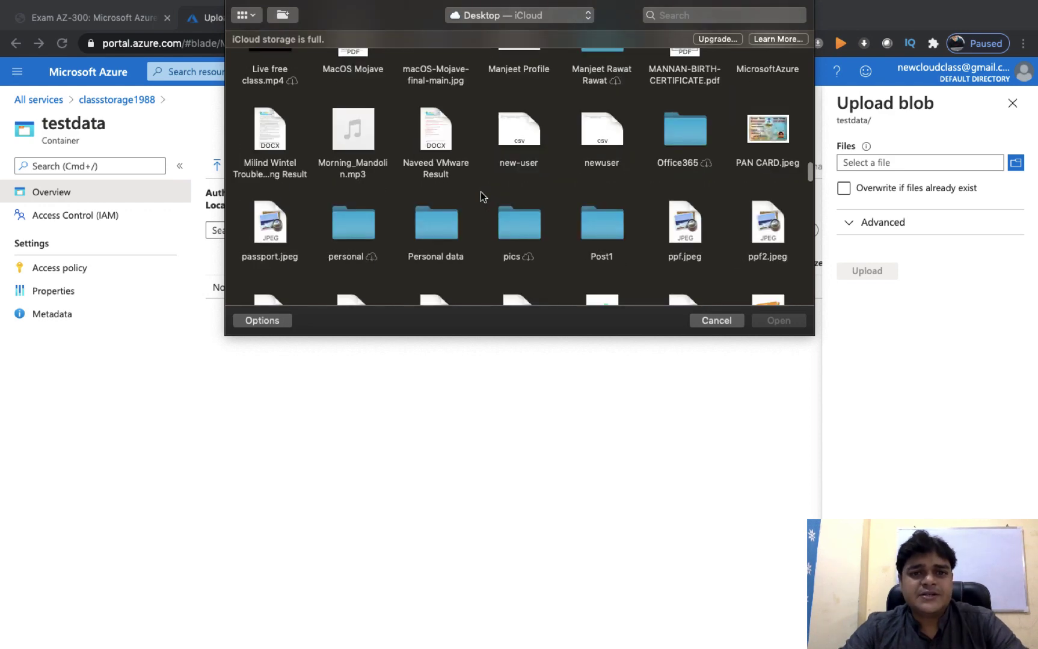
pyautogui.scroll(-10, 599, 178)
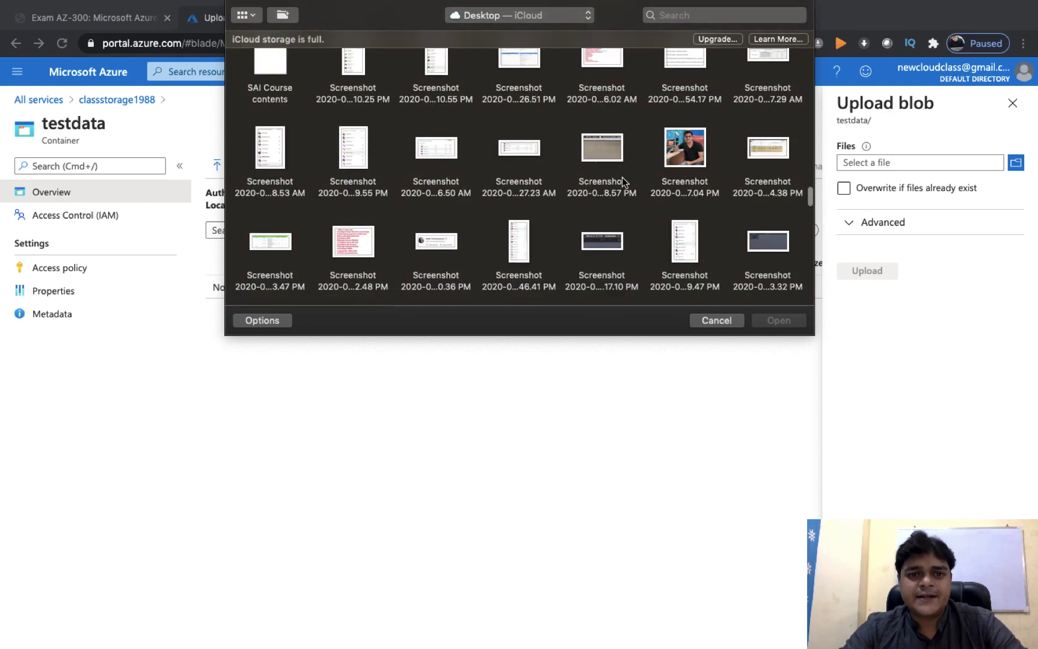
pyautogui.scroll(-3, 623, 181)
pyautogui.scroll(6, 623, 181)
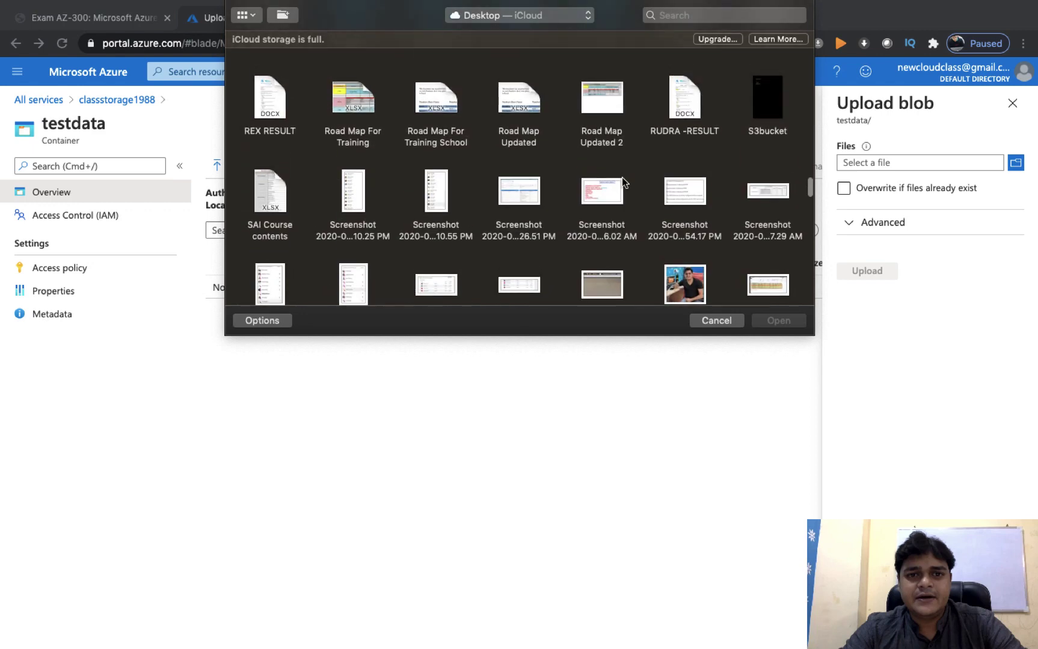
pyautogui.scroll(-15, 623, 182)
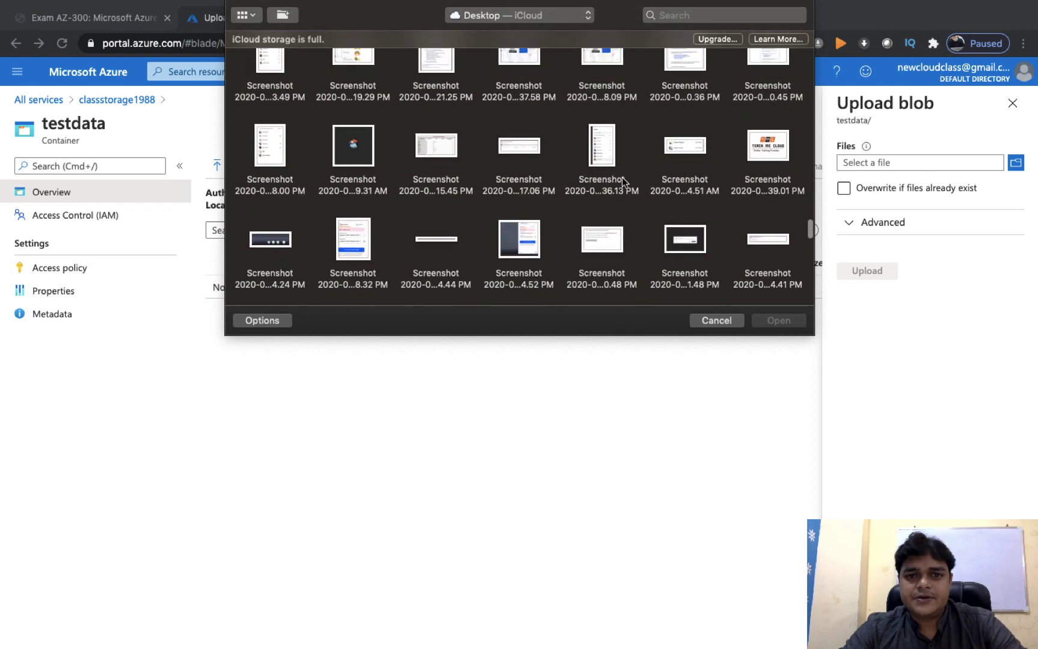
pyautogui.scroll(-15, 622, 180)
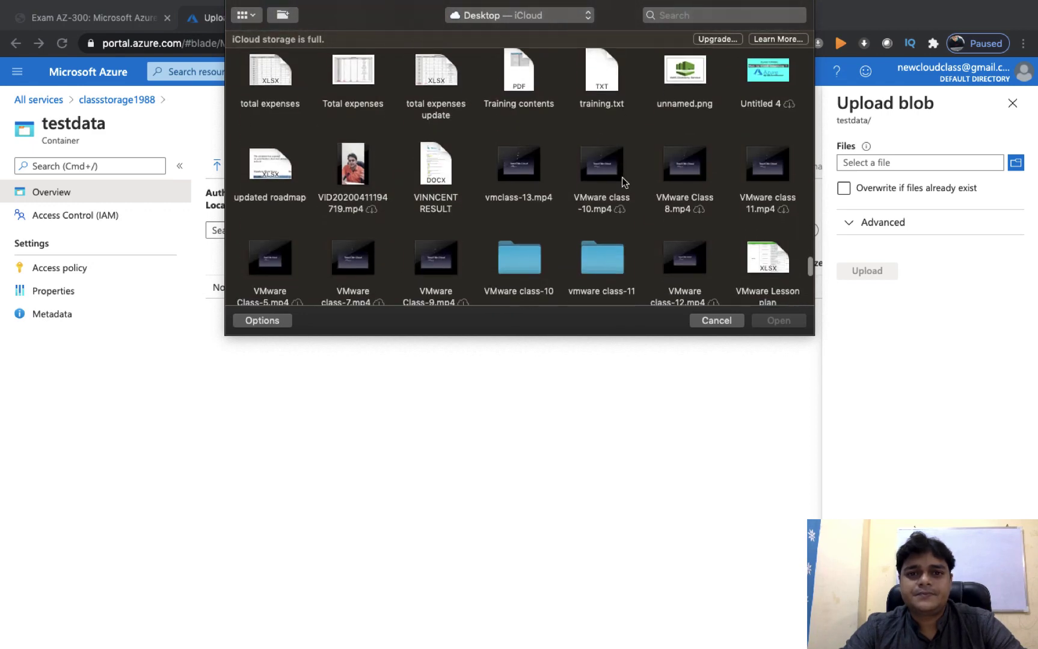
pyautogui.scroll(-5, 623, 181)
pyautogui.scroll(10, 622, 181)
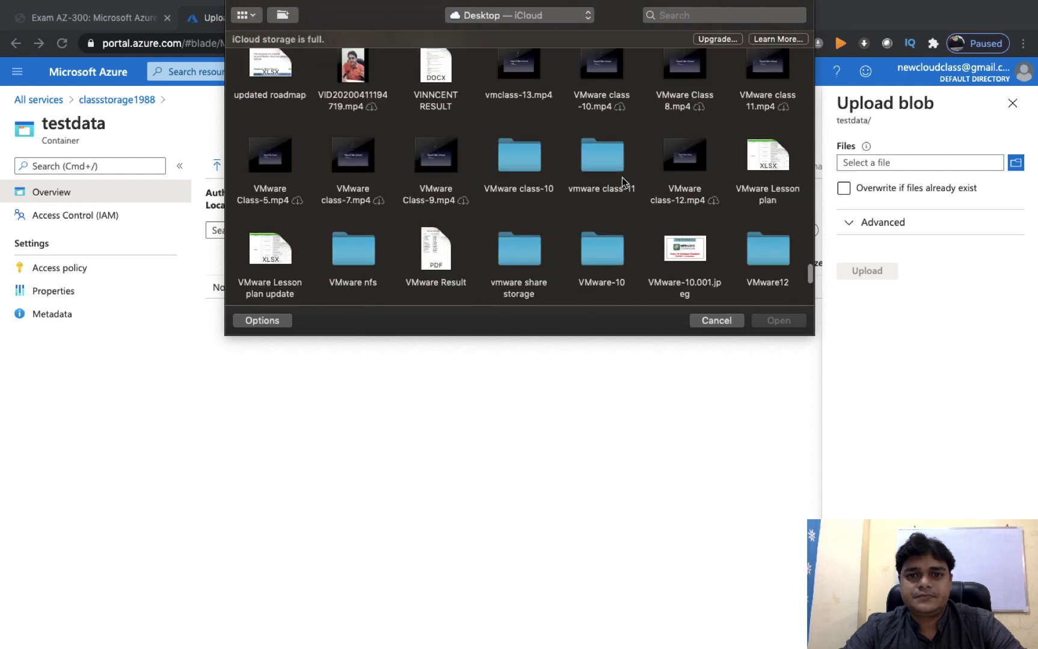
pyautogui.scroll(2, 622, 177)
pyautogui.scroll(15, 624, 183)
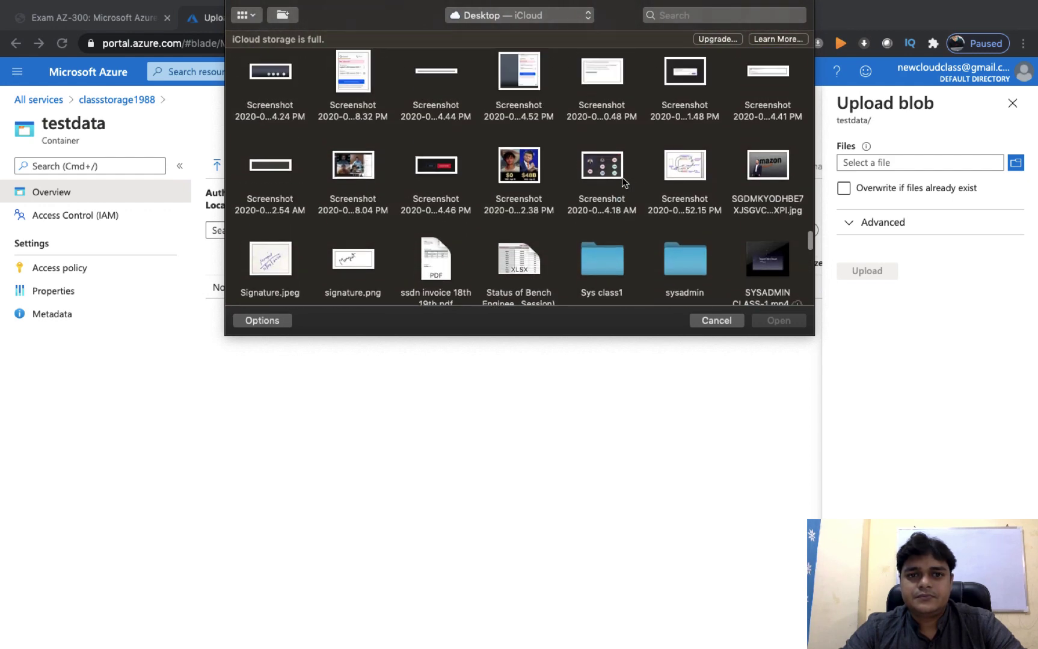
pyautogui.scroll(15, 624, 182)
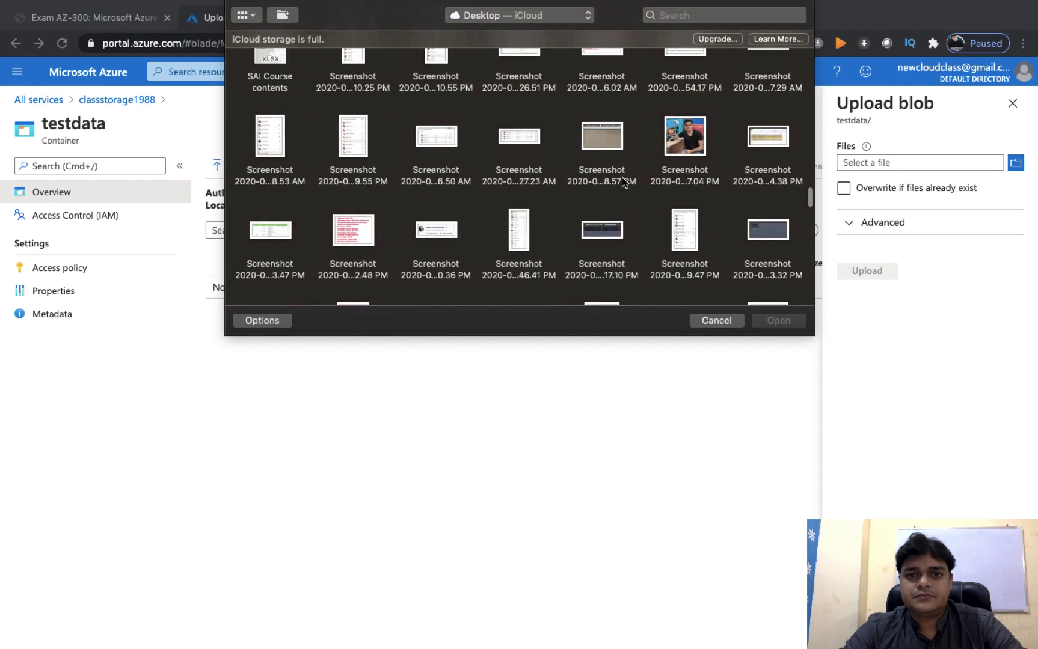
pyautogui.scroll(15, 624, 183)
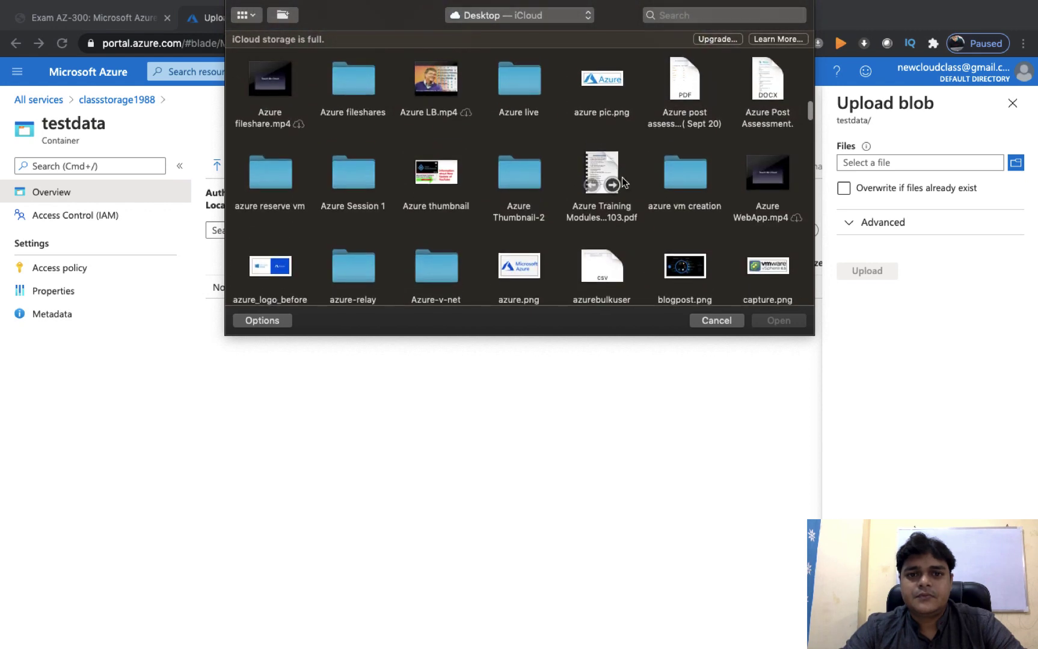
pyautogui.click(528, 266)
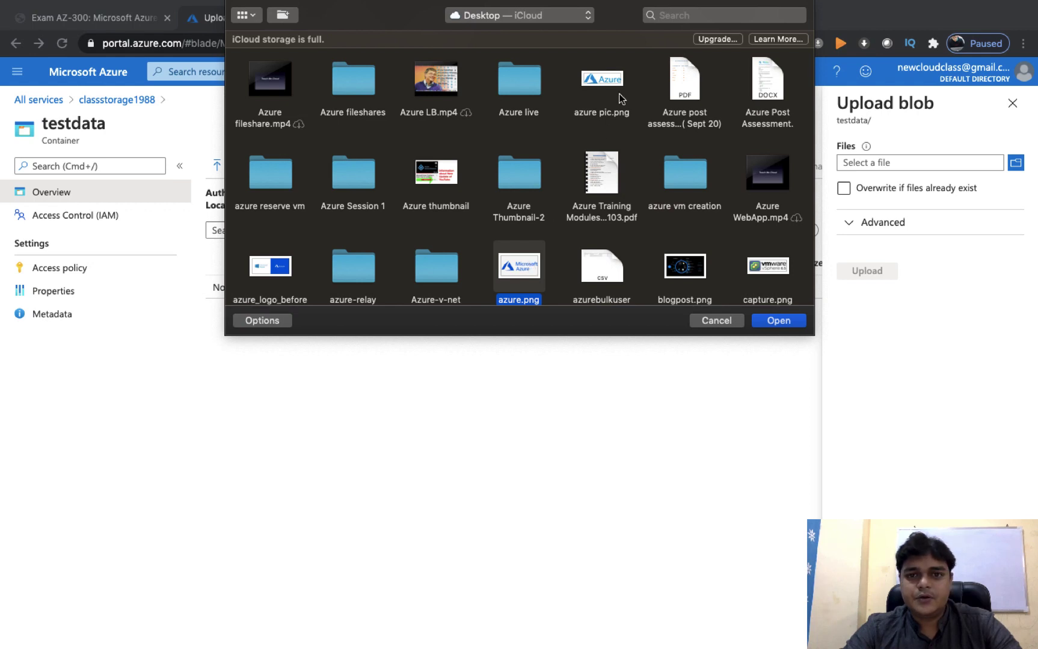
pyautogui.keyDown('super'); pyautogui.click(602, 67); pyautogui.keyUp('super')
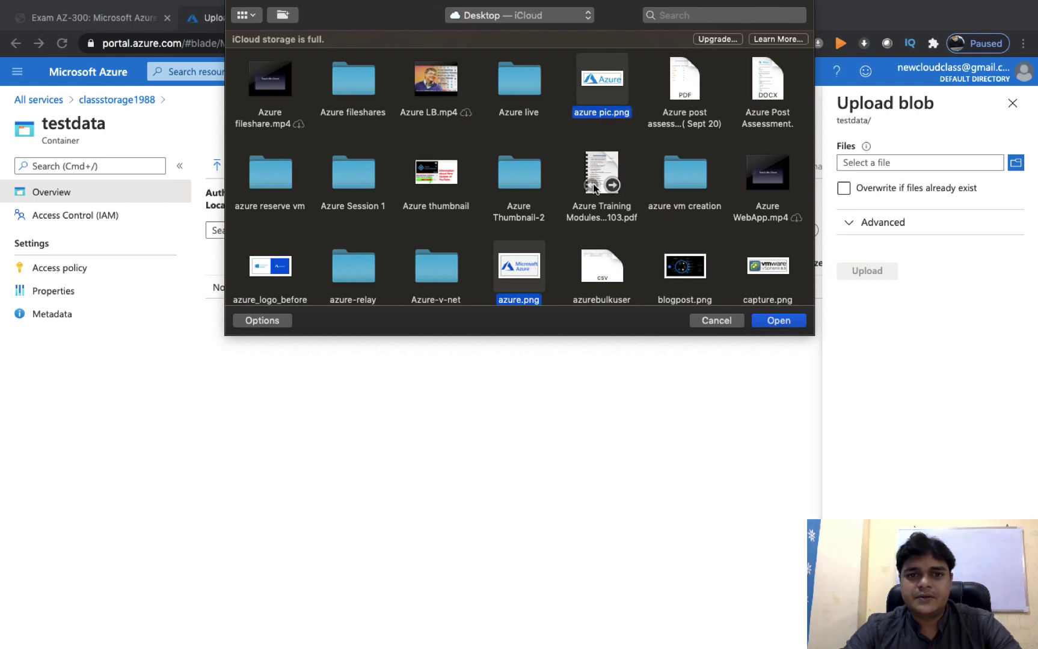
pyautogui.keyDown('super'); pyautogui.click(273, 277); pyautogui.keyUp('super')
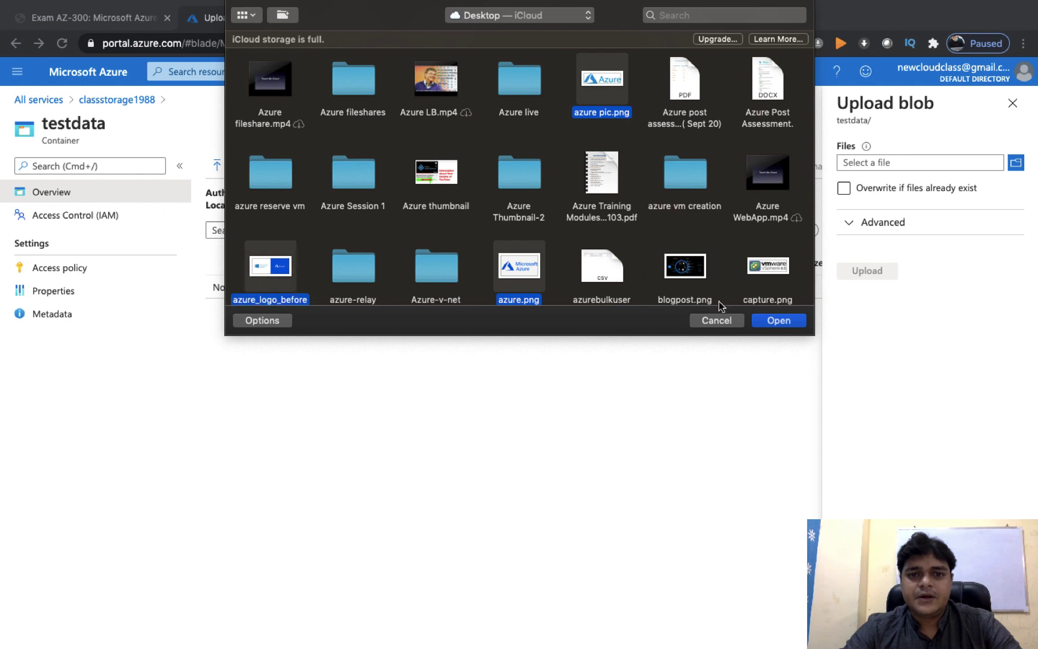
pyautogui.click(796, 322)
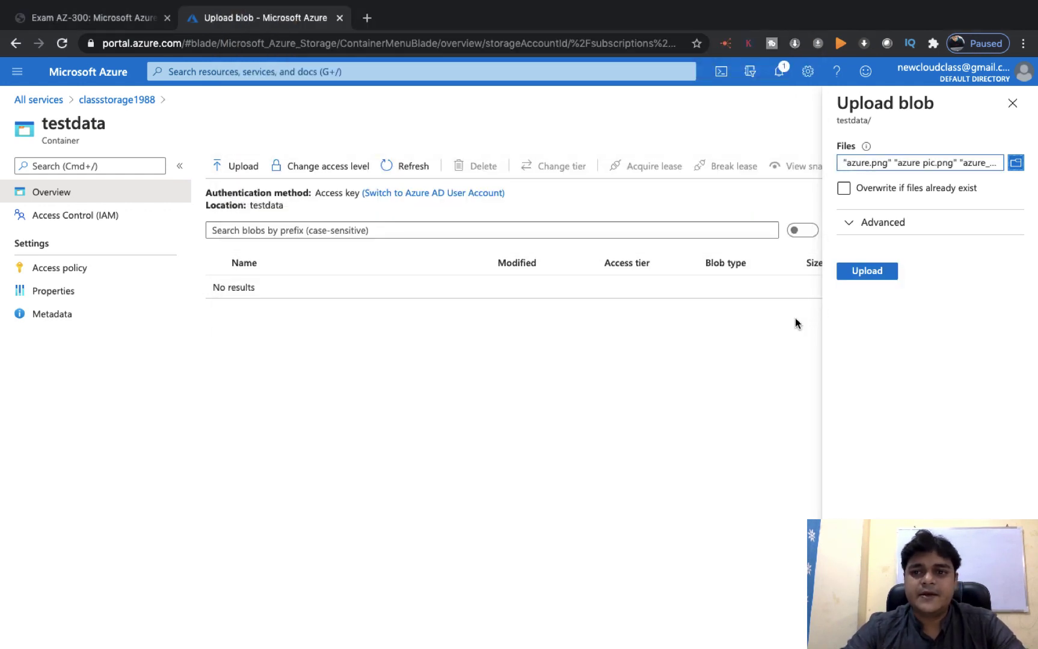
# Upload the three chosen images to the testdata container and review the upload notifications.
pyautogui.click(870, 271)
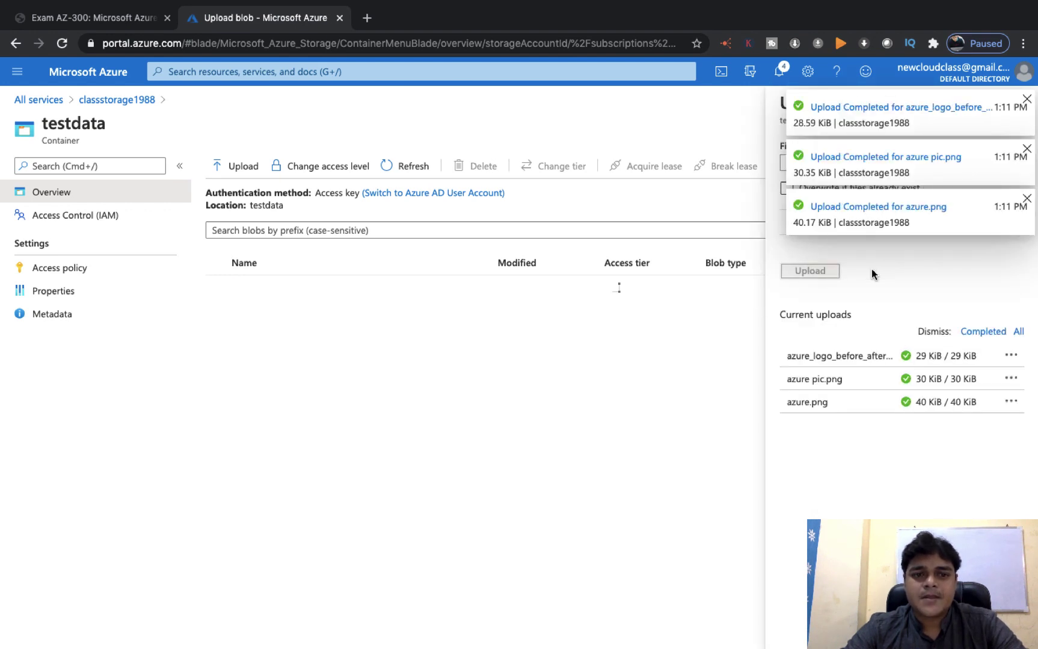
pyautogui.click(1027, 98)
pyautogui.click(1026, 148)
pyautogui.click(1026, 99)
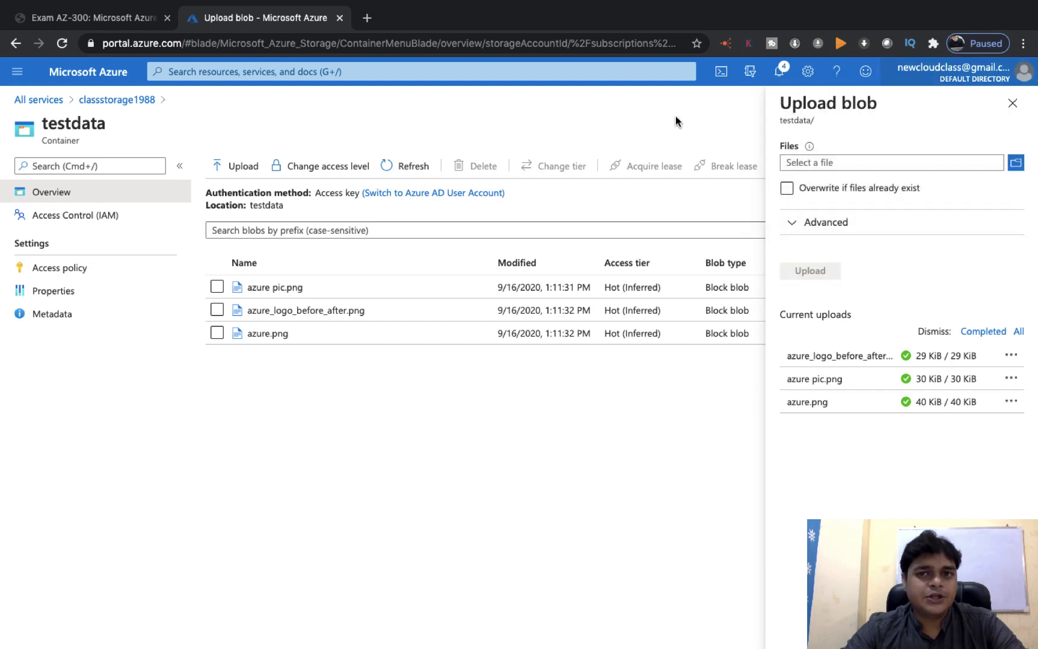
pyautogui.click(777, 72)
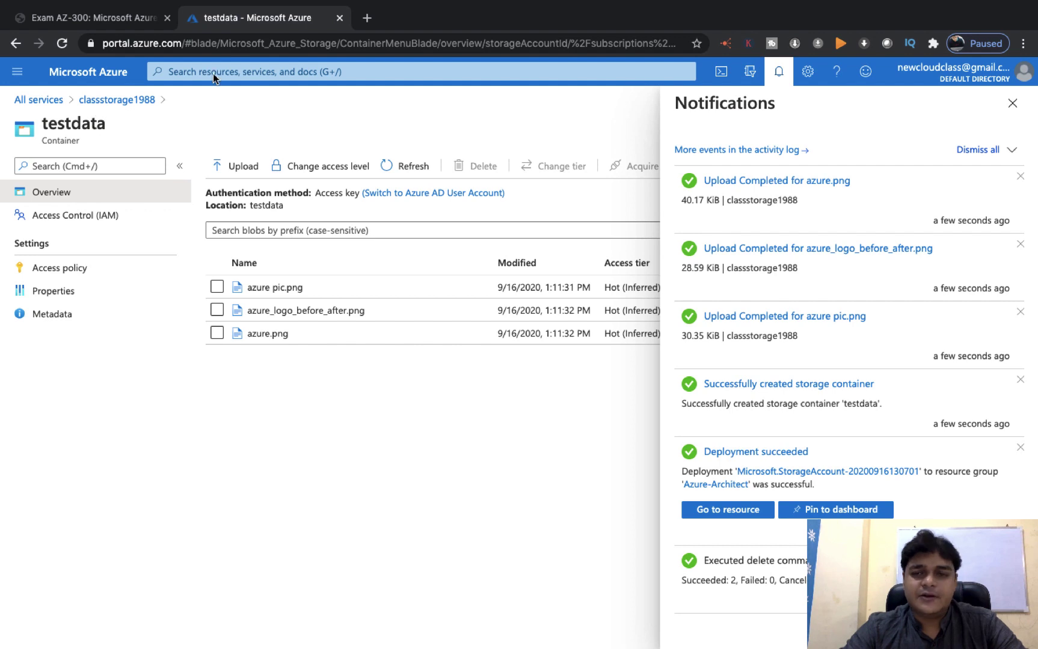
pyautogui.click(1016, 102)
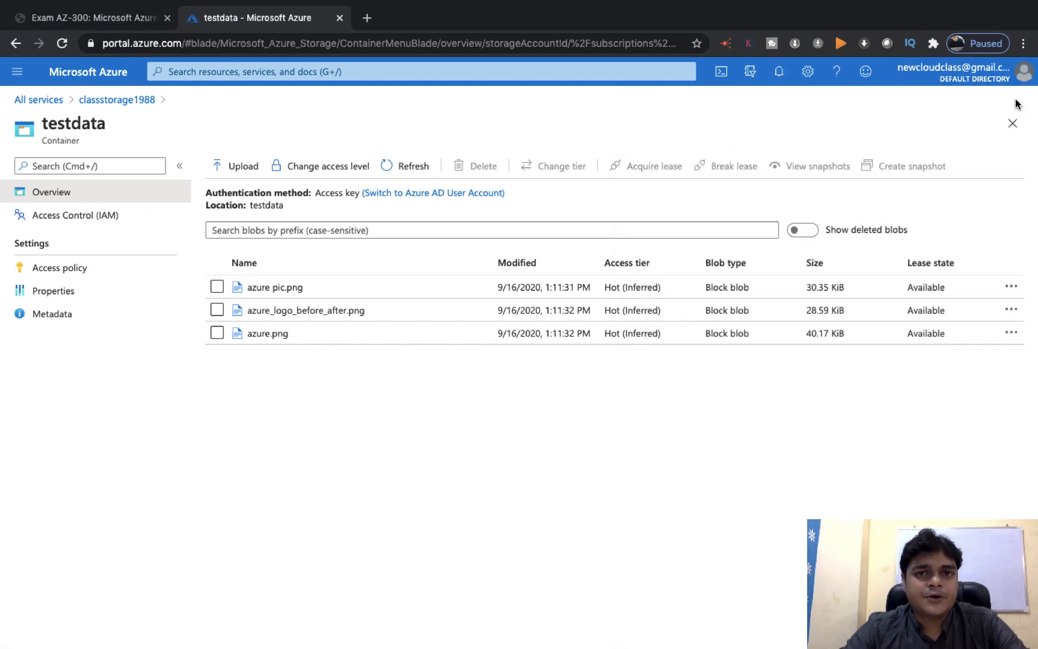
# Start creating another storage account from the Storage accounts list and assign it to the Azure-Architect resource group.
pyautogui.click(35, 103)
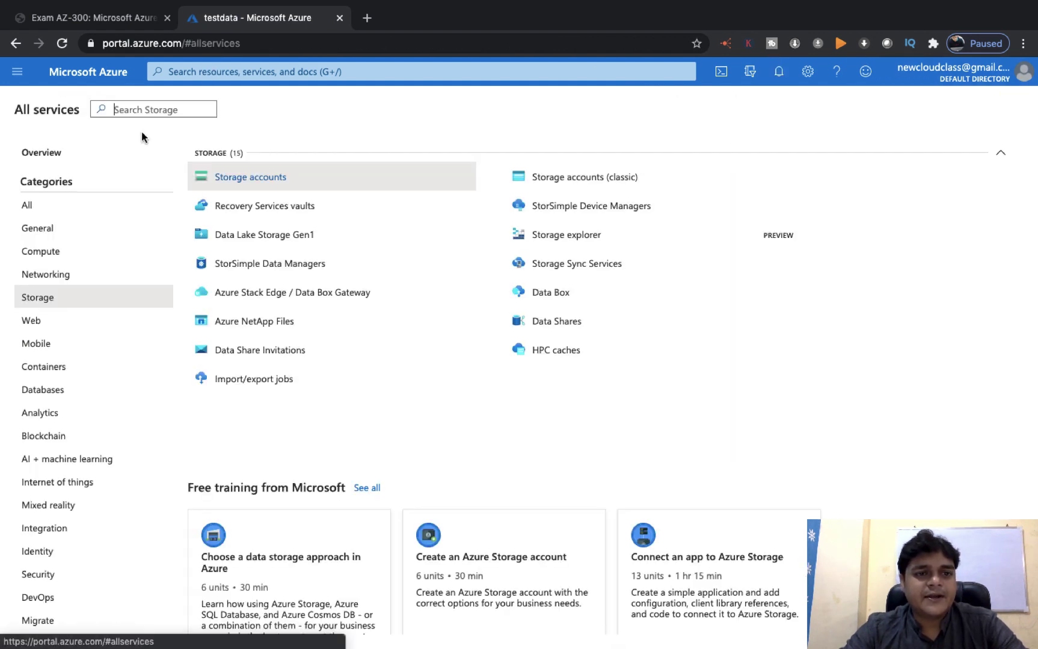
pyautogui.click(275, 177)
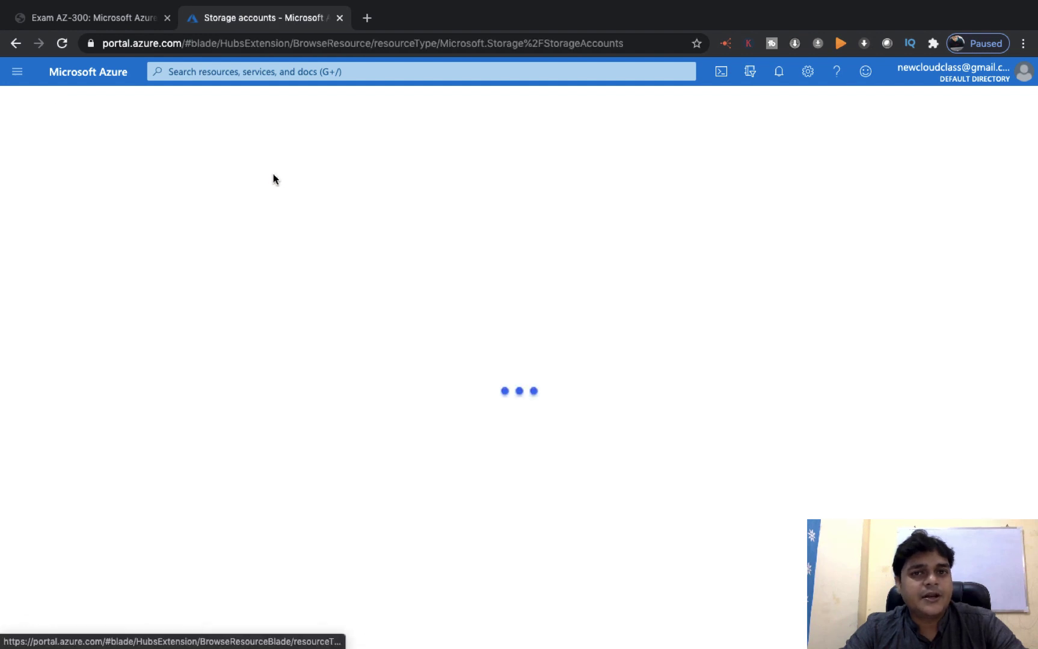
pyautogui.click(35, 165)
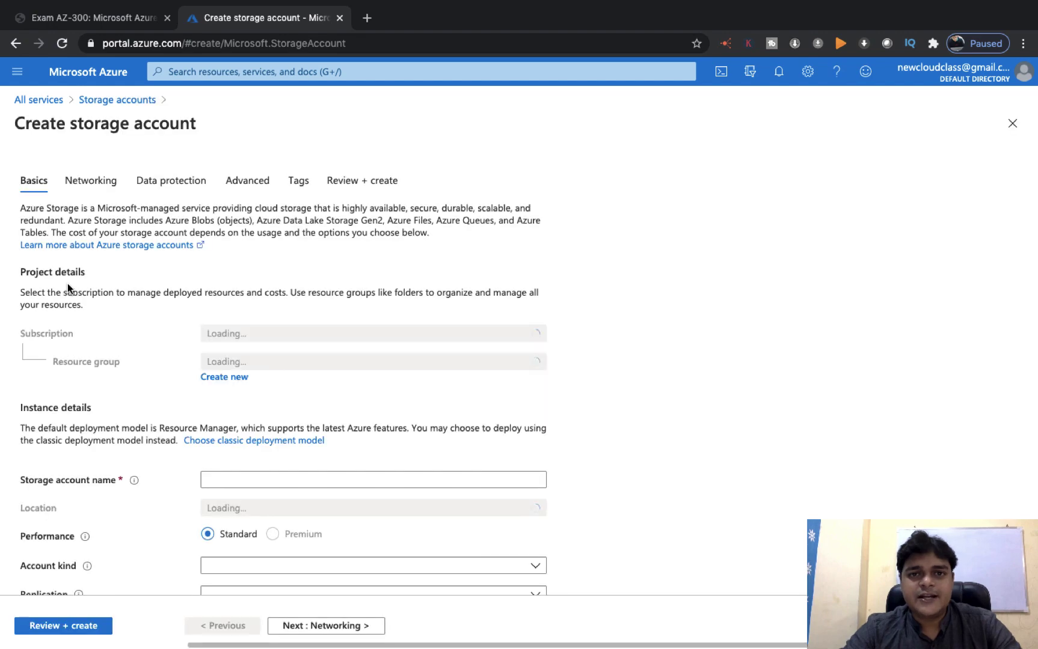
pyautogui.click(259, 362)
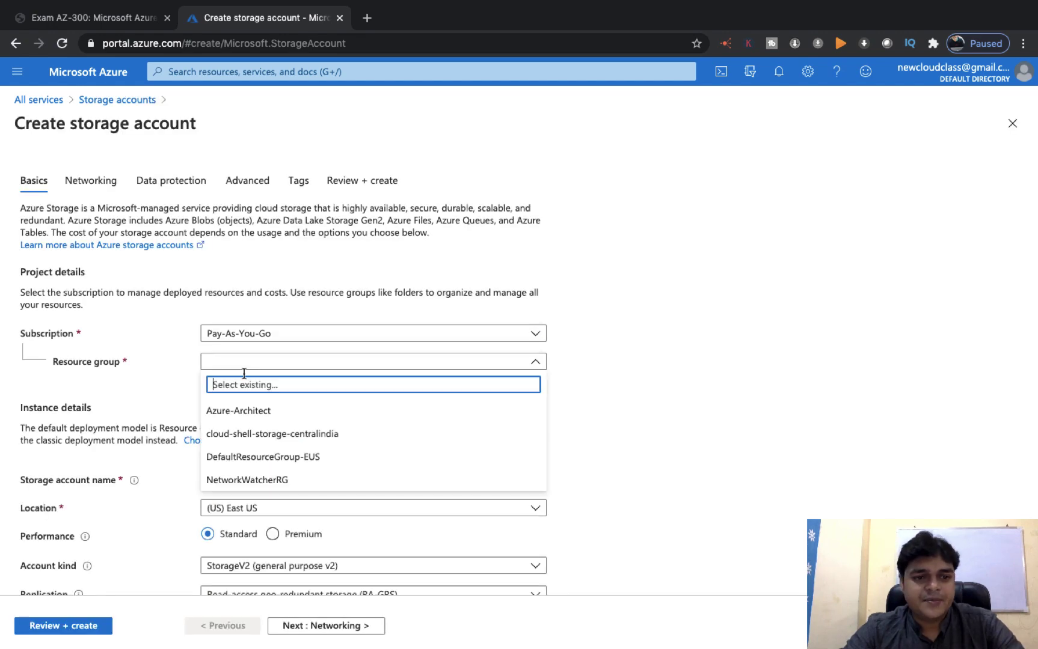
pyautogui.click(246, 415)
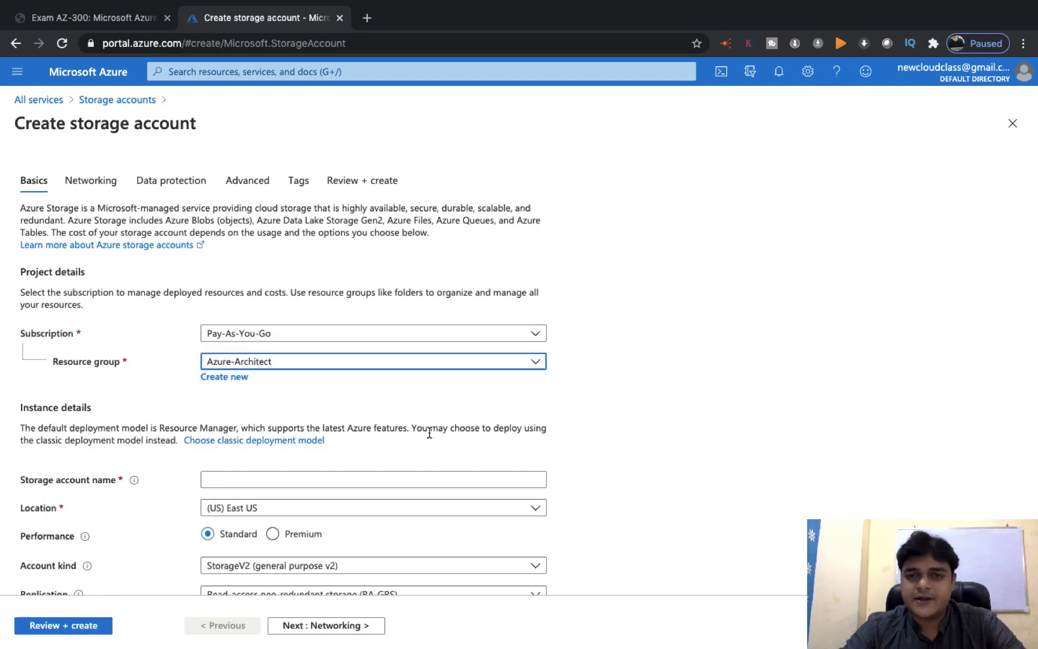
# Name the new storage account trainingstorage1988 and set its location to (US) East US.
pyautogui.click(283, 475)
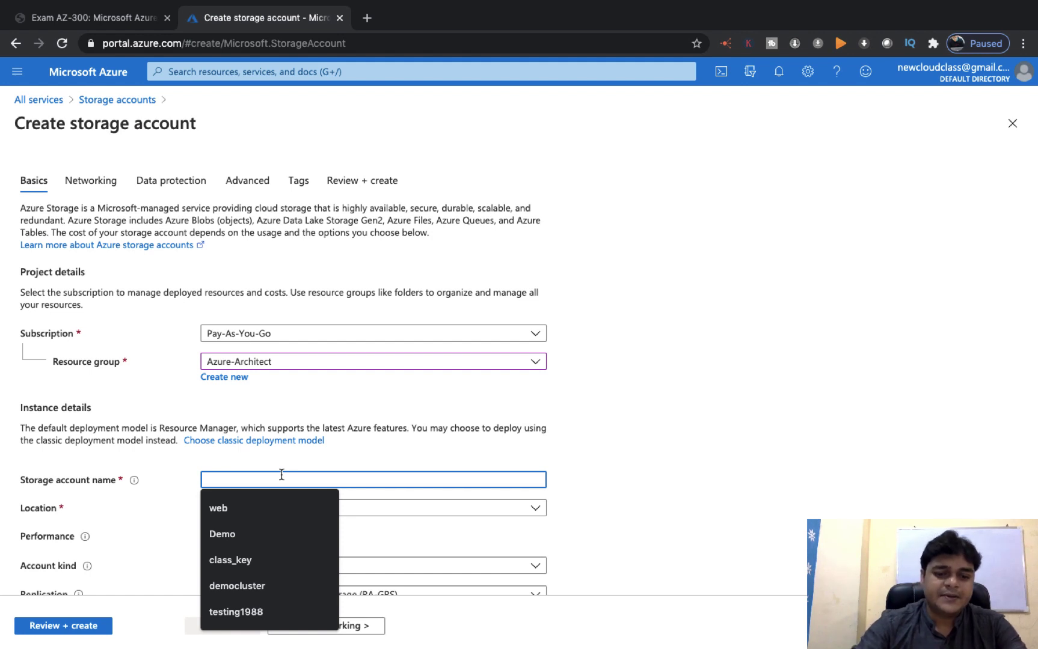
pyautogui.write('tra')
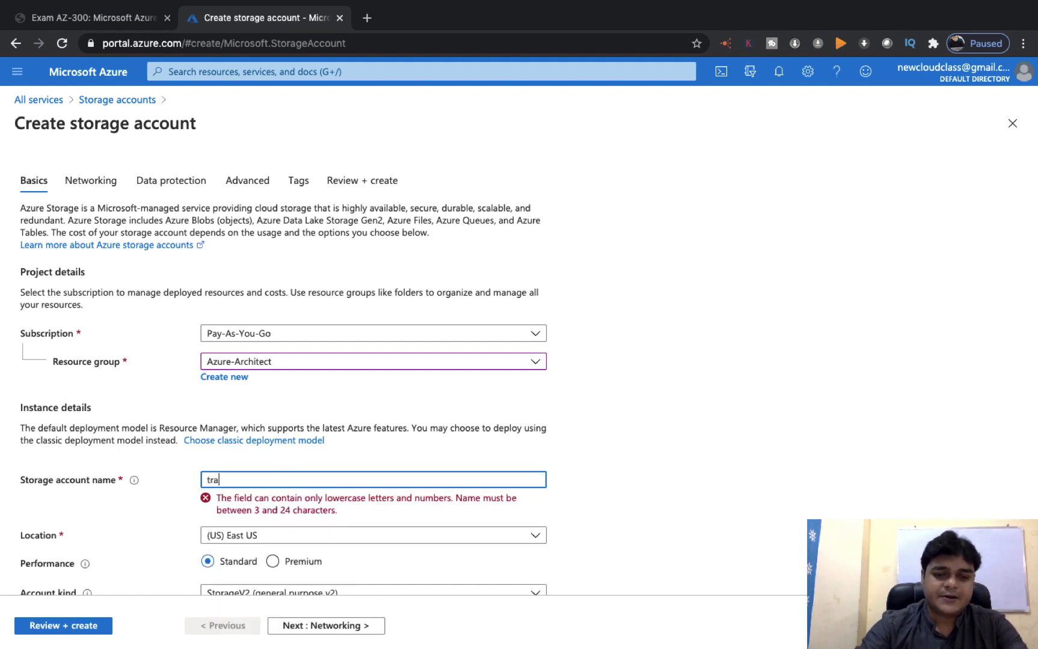
pyautogui.write('iningst')
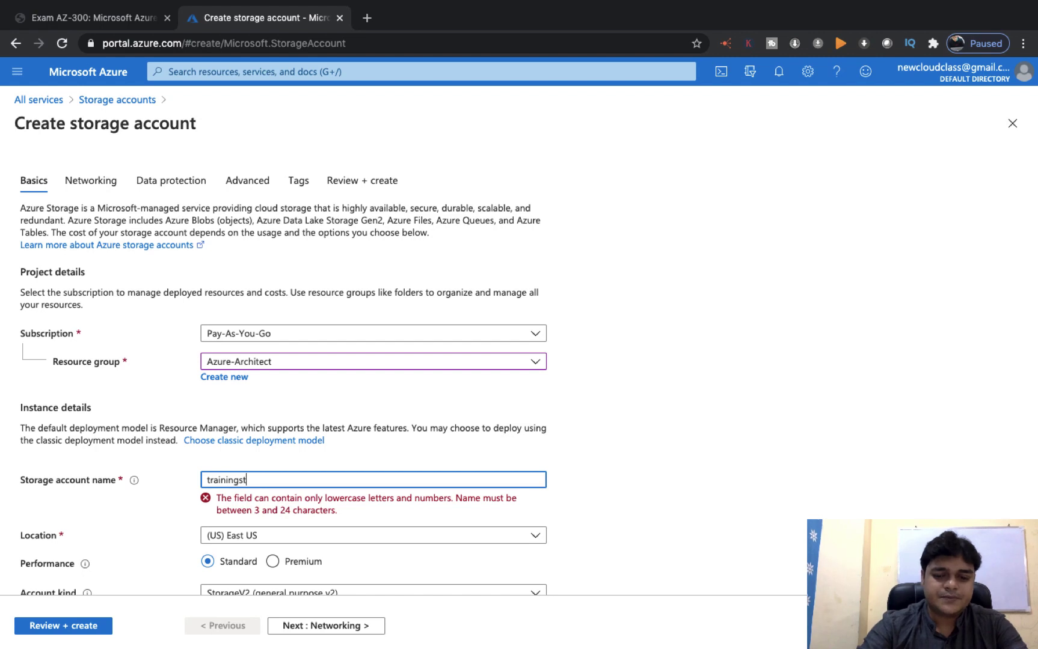
pyautogui.write('orage1988')
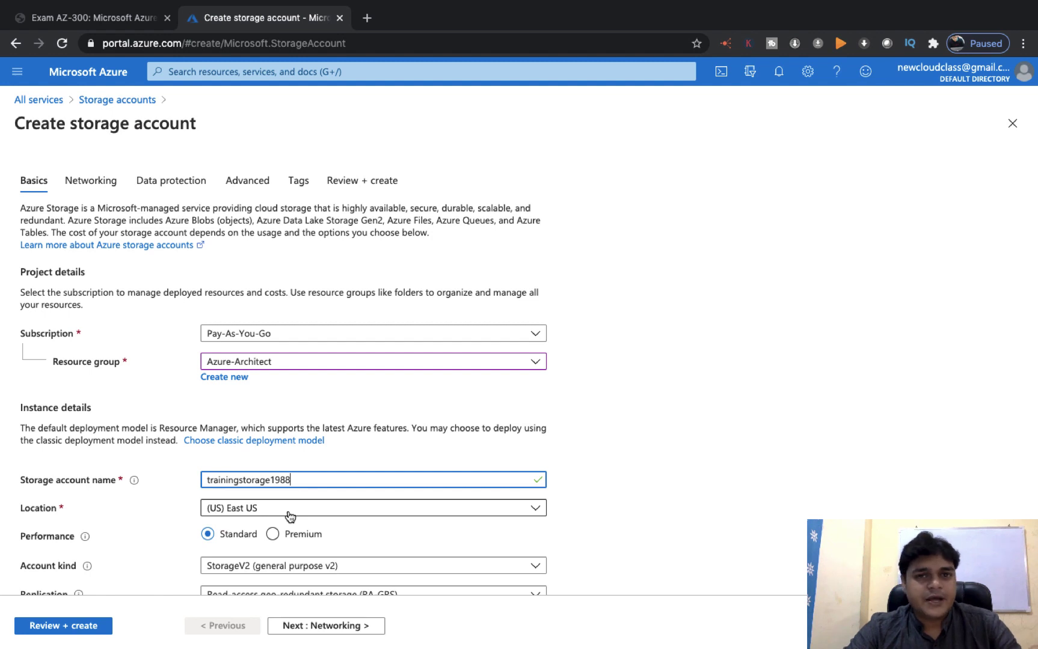
pyautogui.click(290, 517)
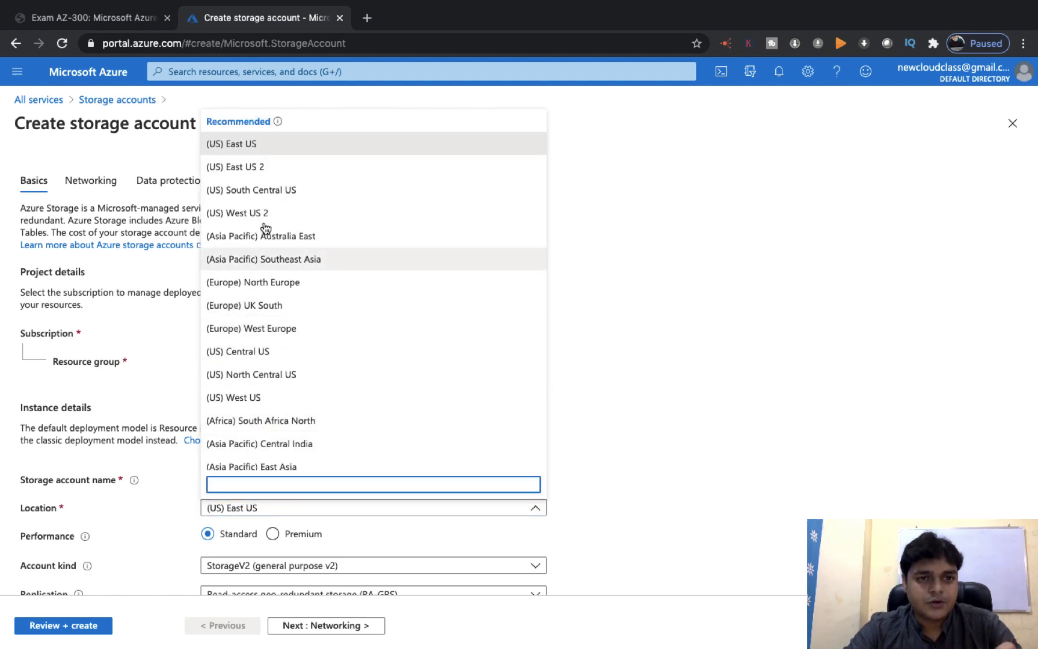
pyautogui.click(247, 145)
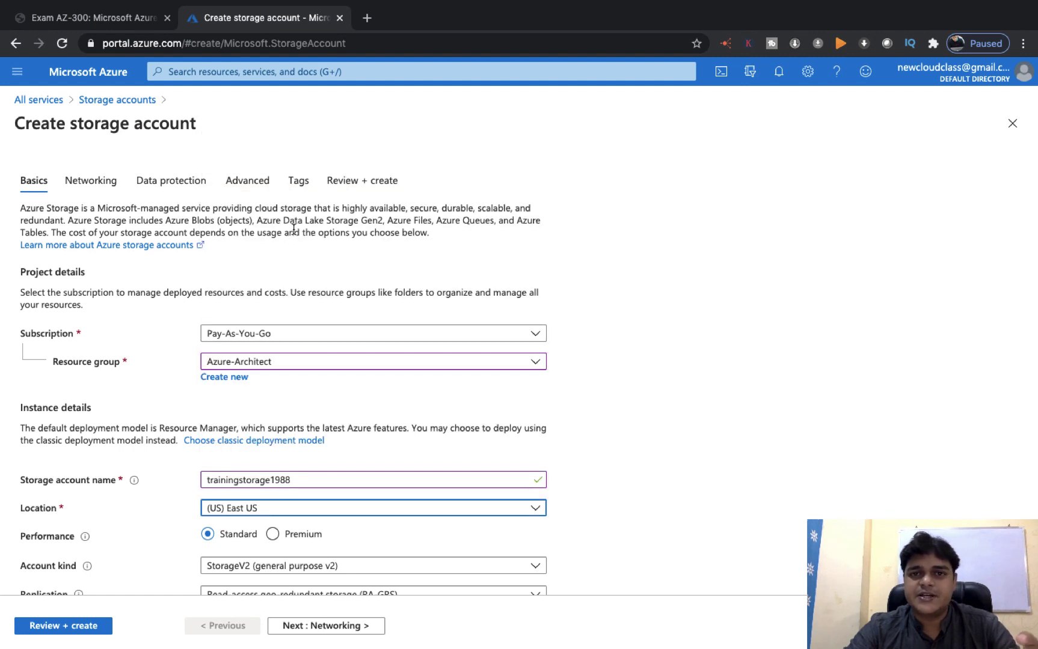
# Set the replication to Geo-zone-redundant storage (GZRS), validate the settings and create the storage account.
pyautogui.scroll(-3, 300, 451)
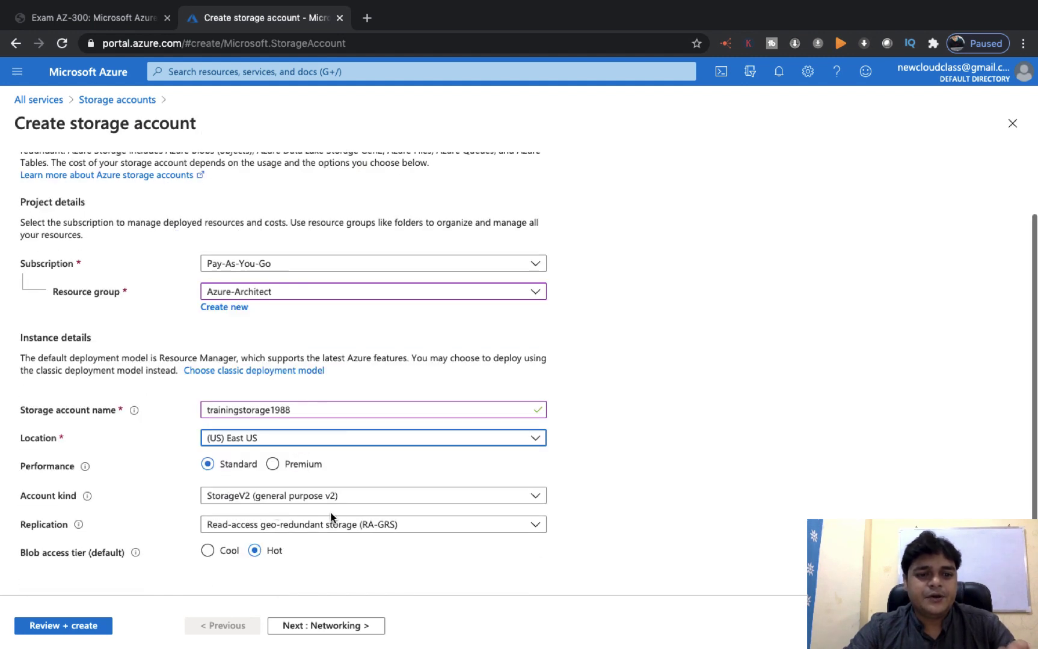
pyautogui.click(352, 526)
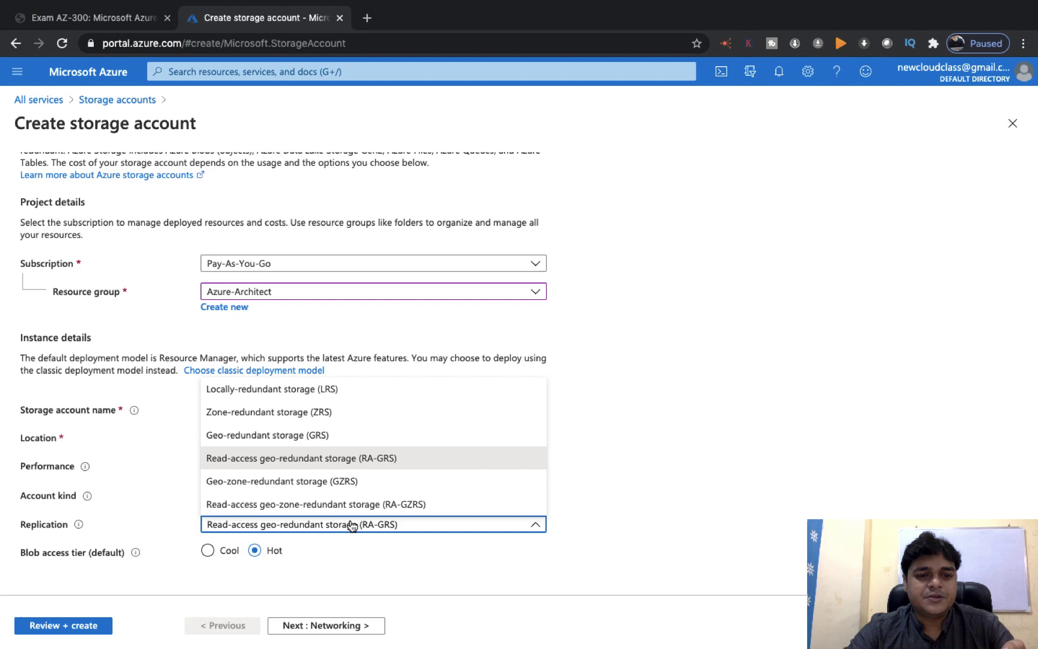
pyautogui.click(322, 482)
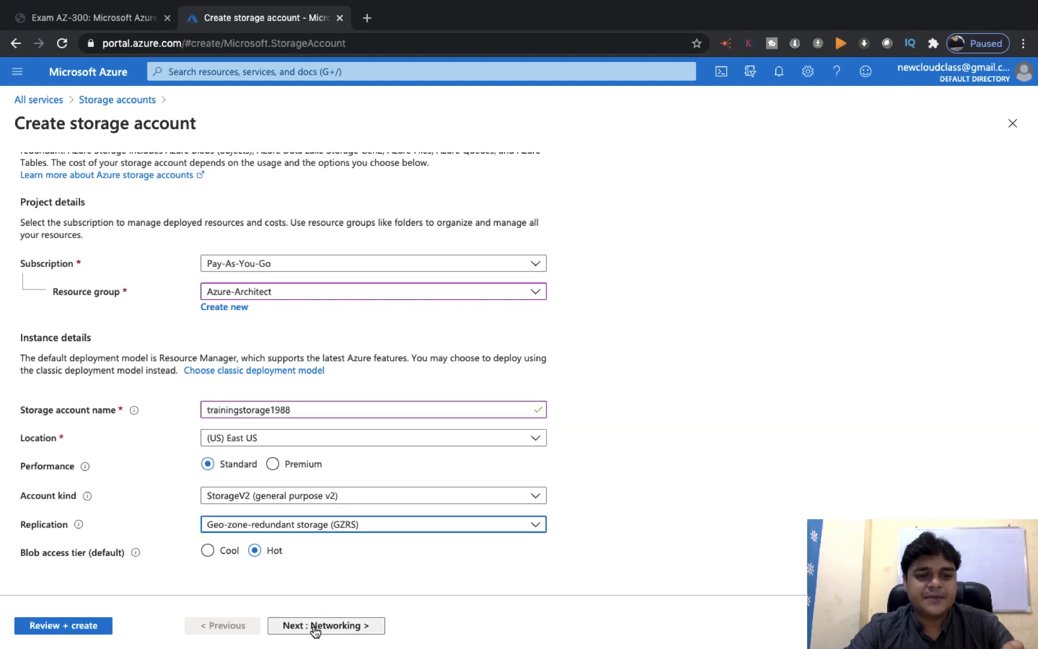
pyautogui.click(84, 633)
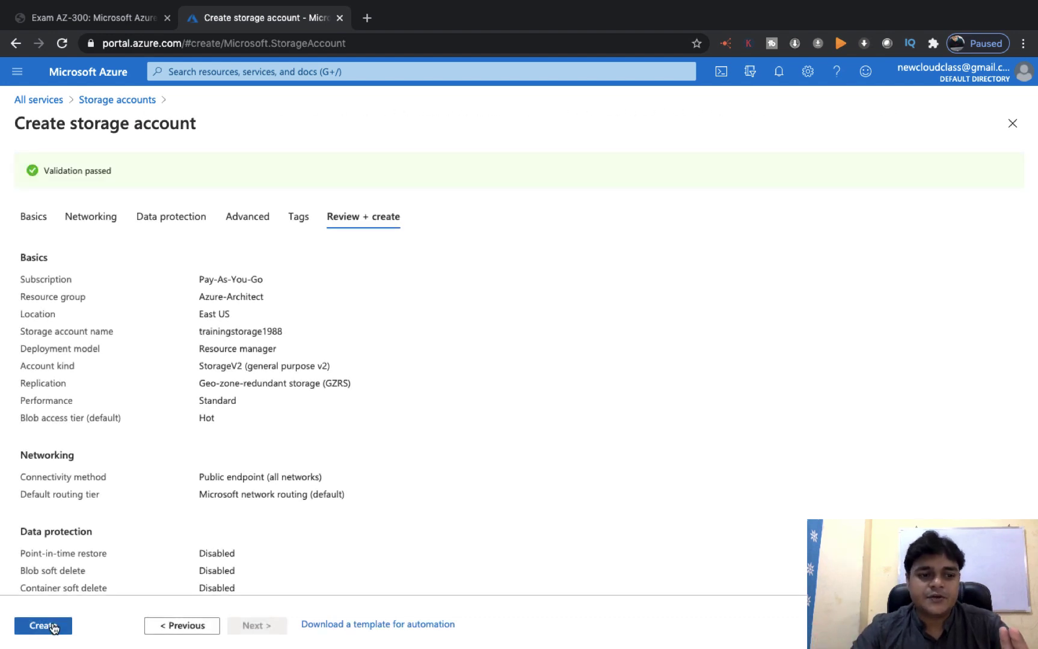
pyautogui.click(54, 629)
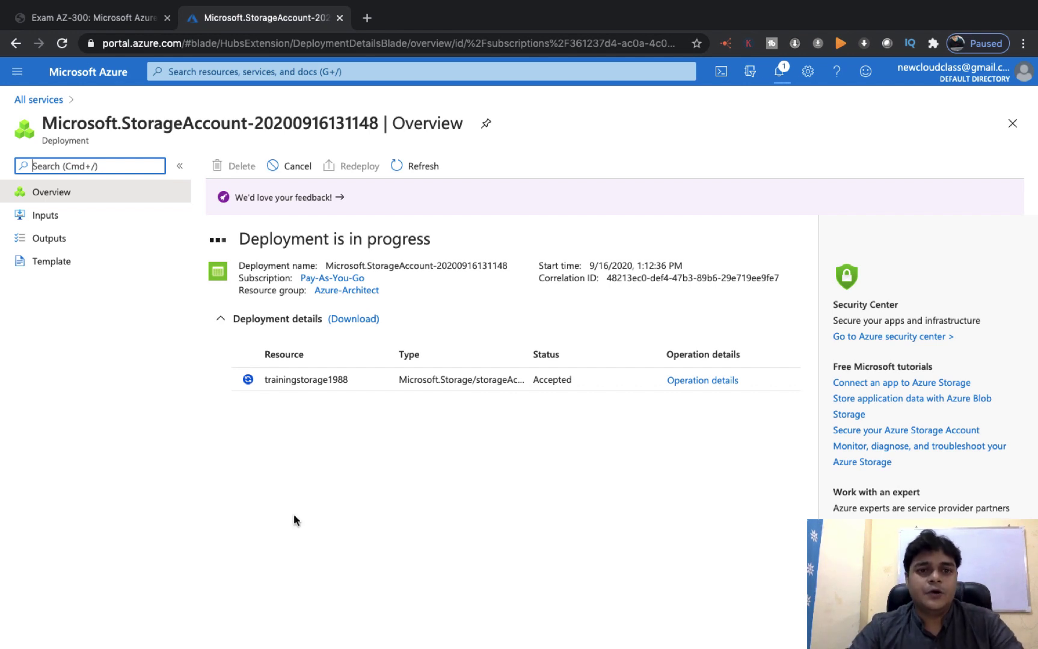
# Refresh the deployment status, go to the deployed trainingstorage1988 storage account and open its containers.
pyautogui.click(414, 172)
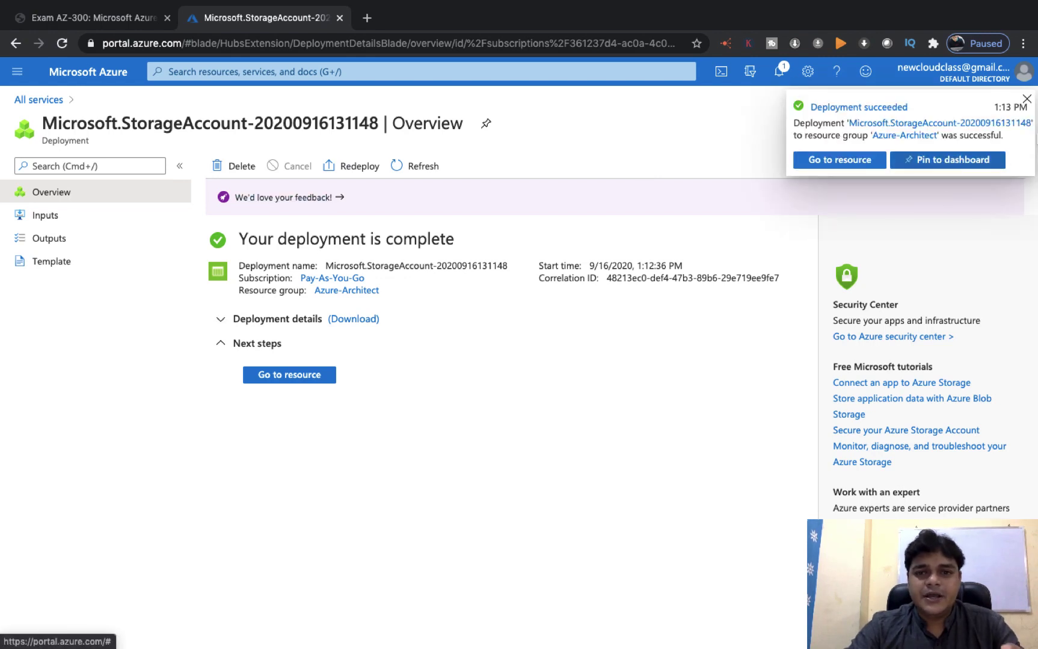
pyautogui.click(1028, 98)
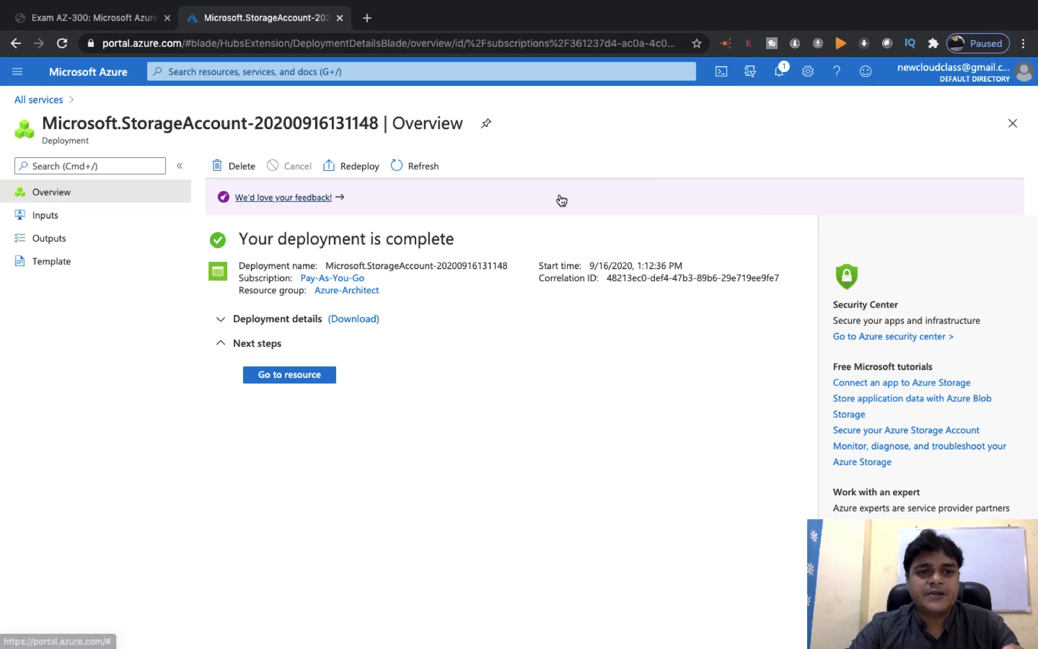
pyautogui.click(307, 375)
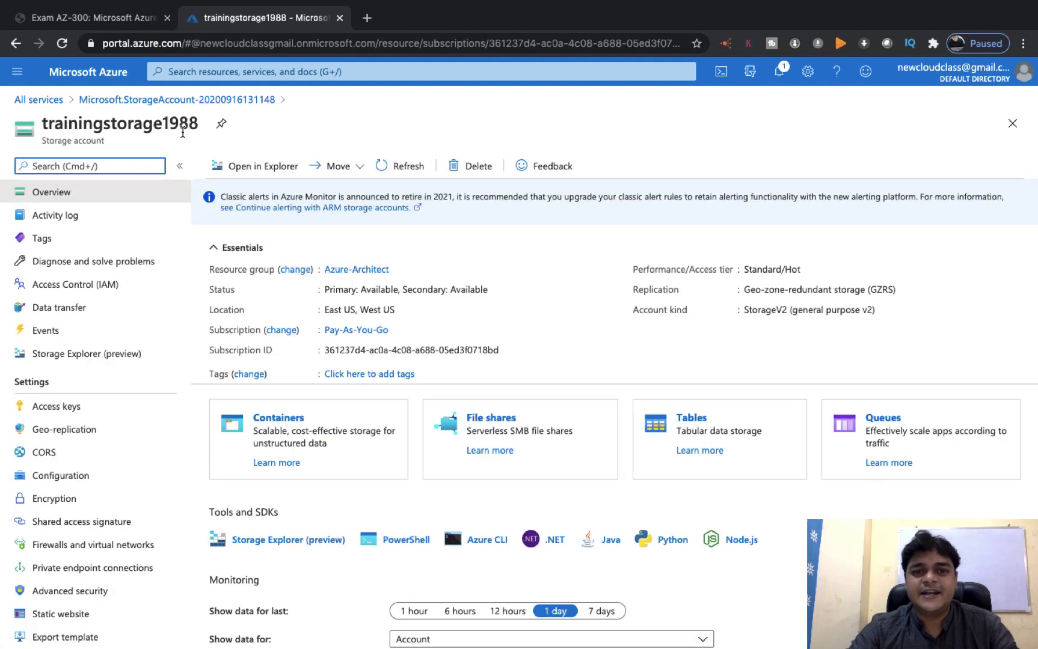
pyautogui.click(278, 419)
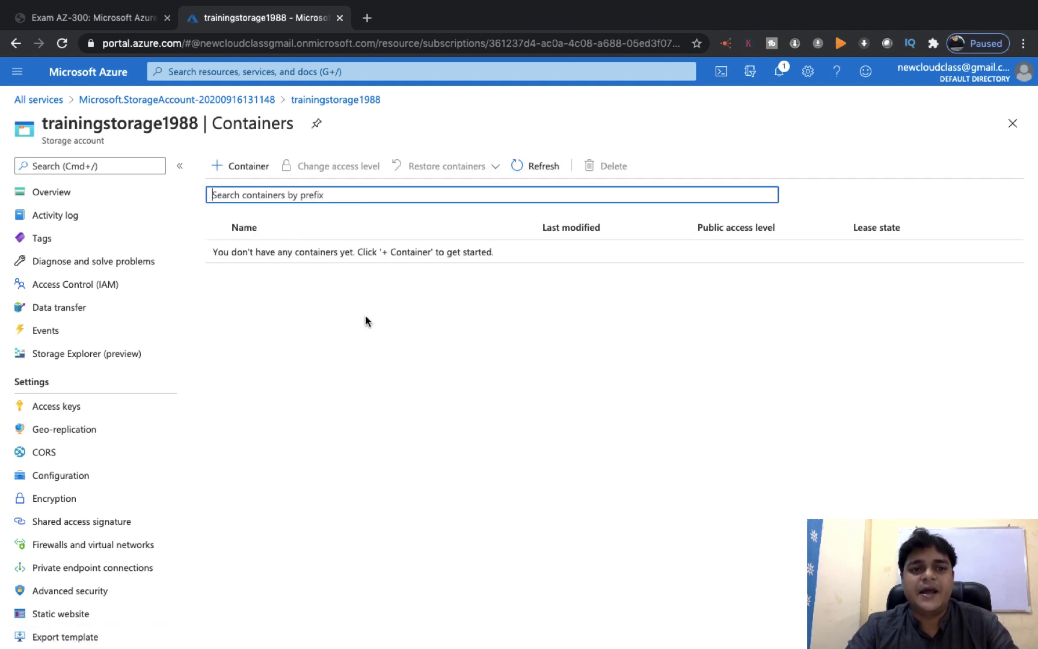
# Create a container named data with Private (no anonymous access) in trainingstorage1988 and open it.
pyautogui.click(239, 168)
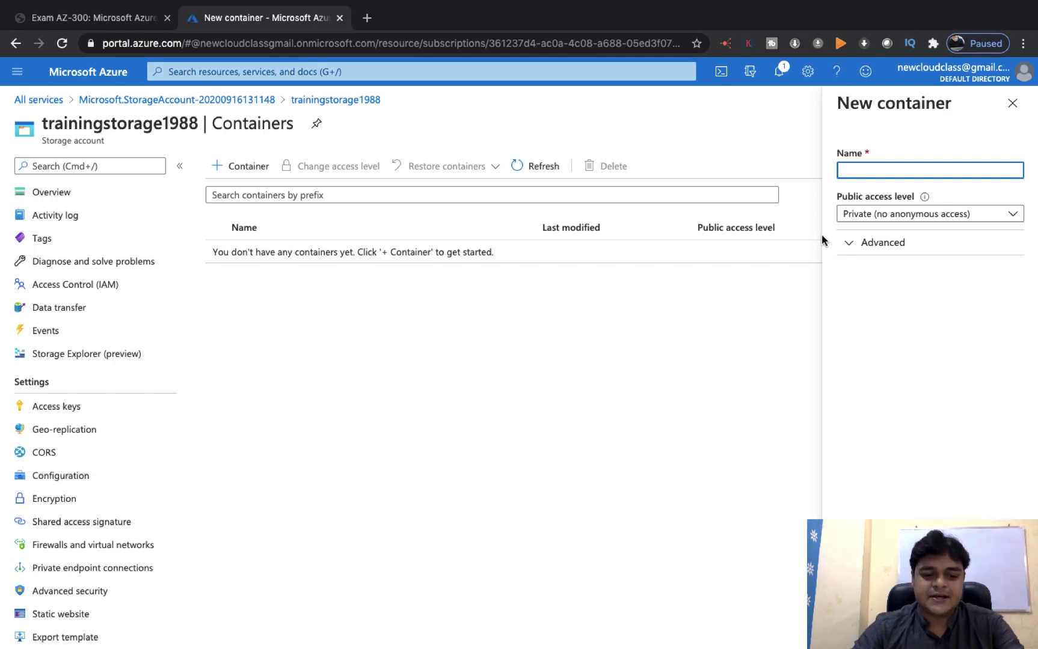
pyautogui.write('data')
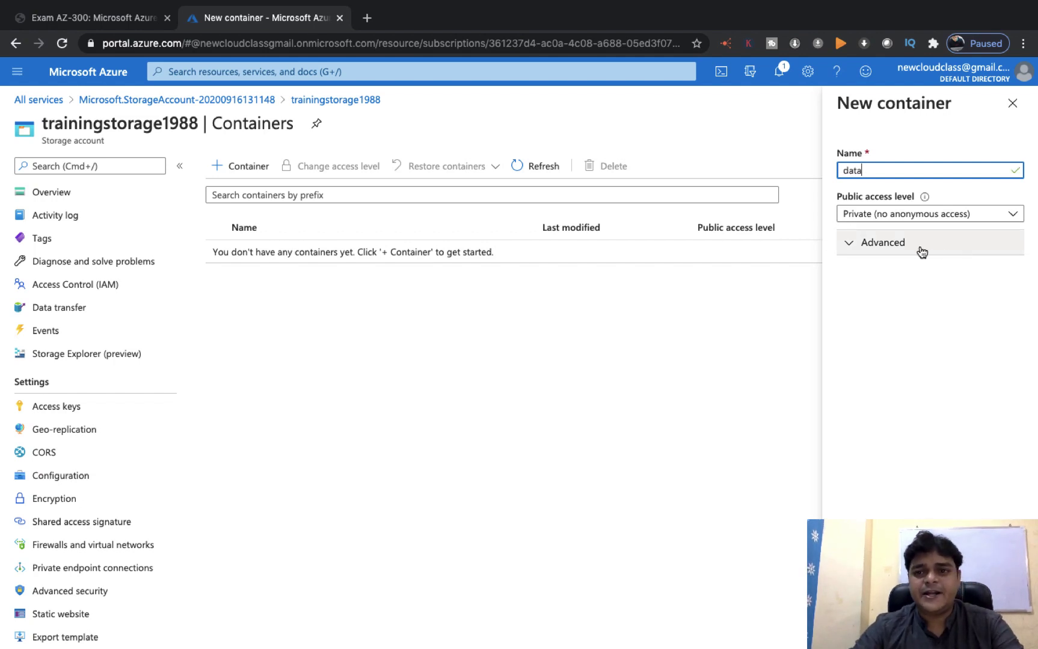
pyautogui.press('Return')
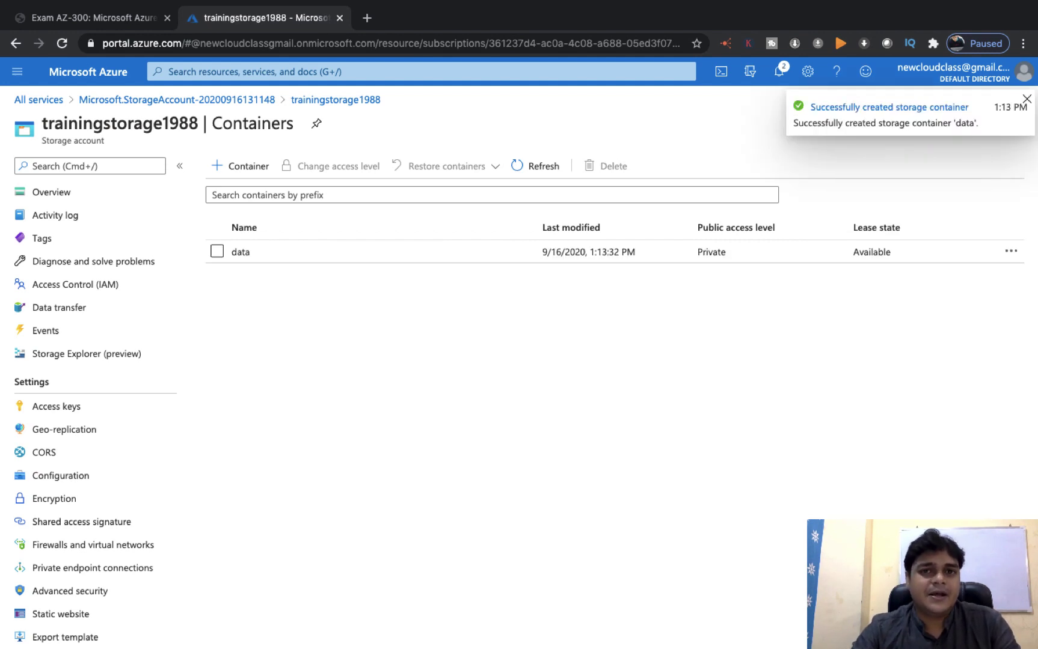
pyautogui.click(243, 252)
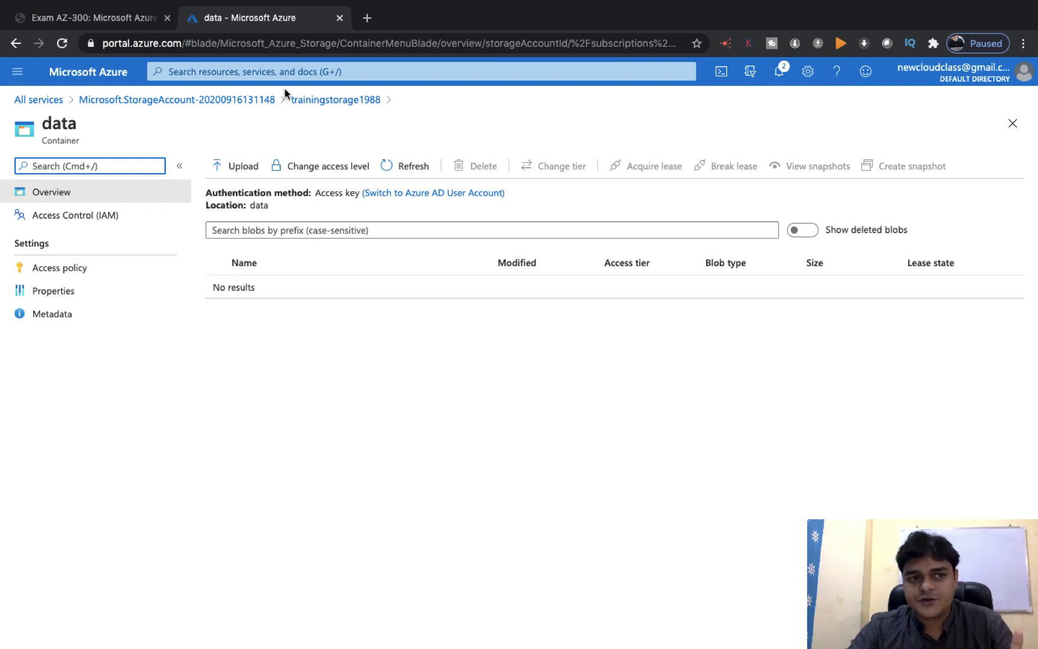
# Return to the Storage accounts list and open the Object replication settings of classstorage1988.
pyautogui.click(201, 101)
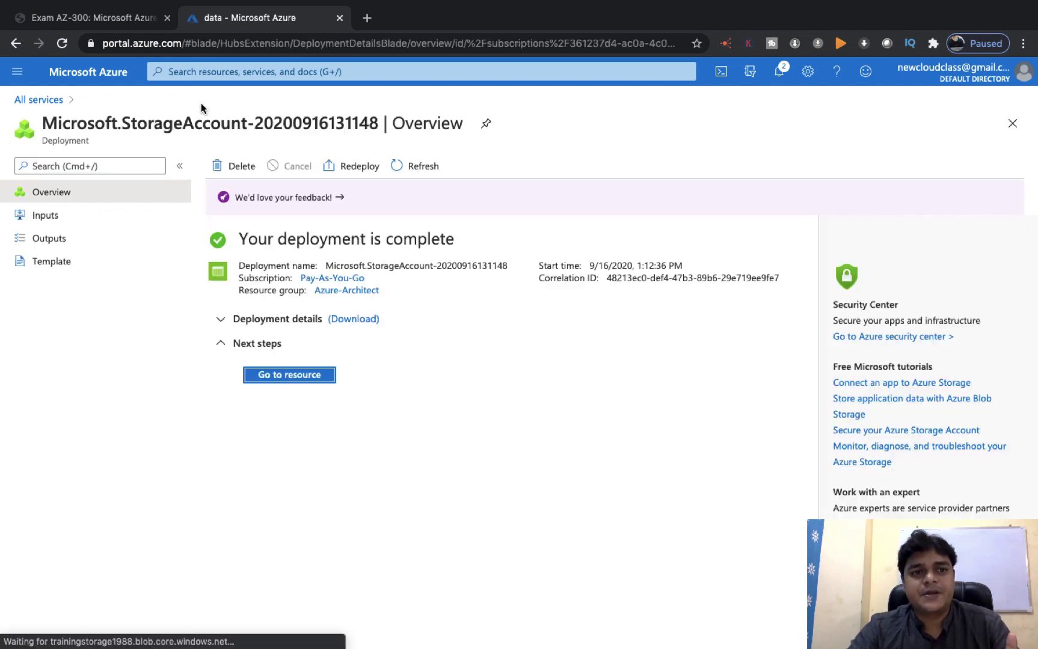
pyautogui.click(51, 102)
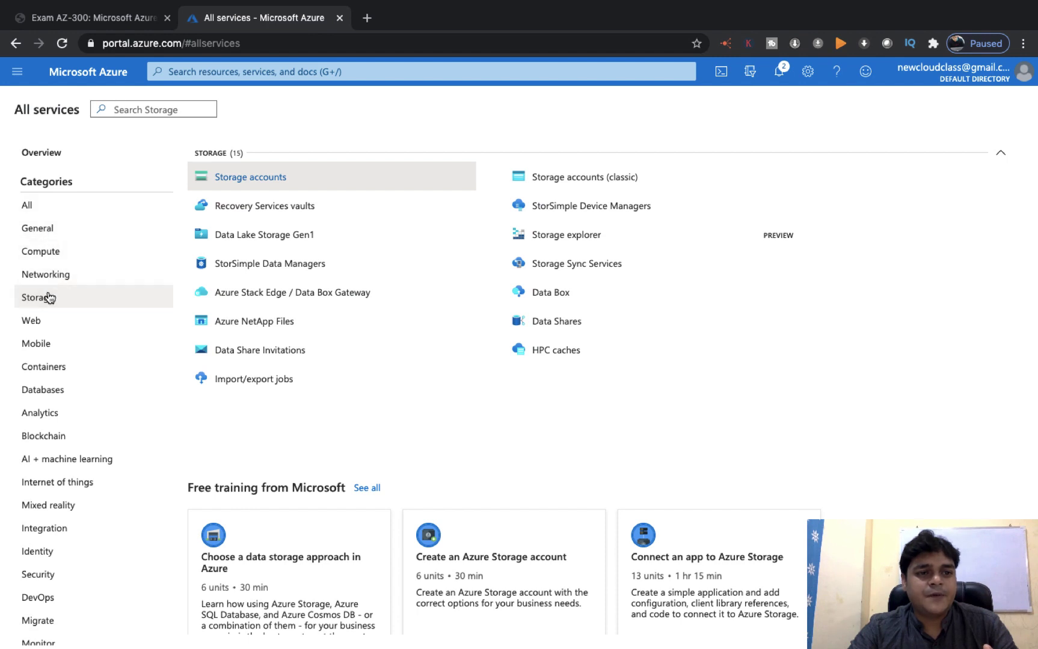
pyautogui.click(253, 190)
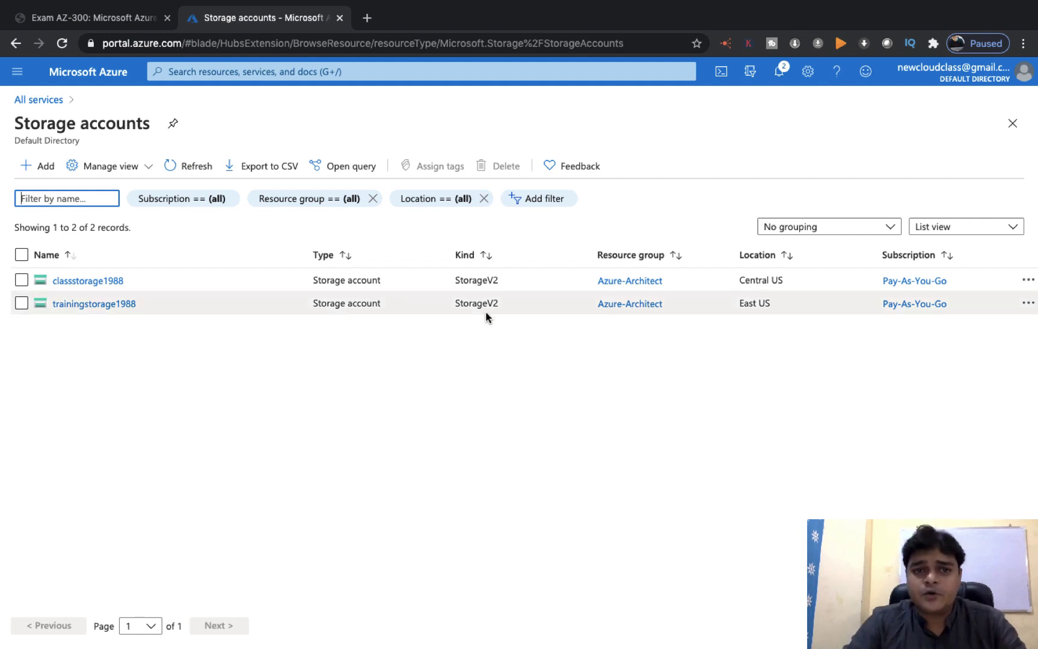
pyautogui.click(84, 280)
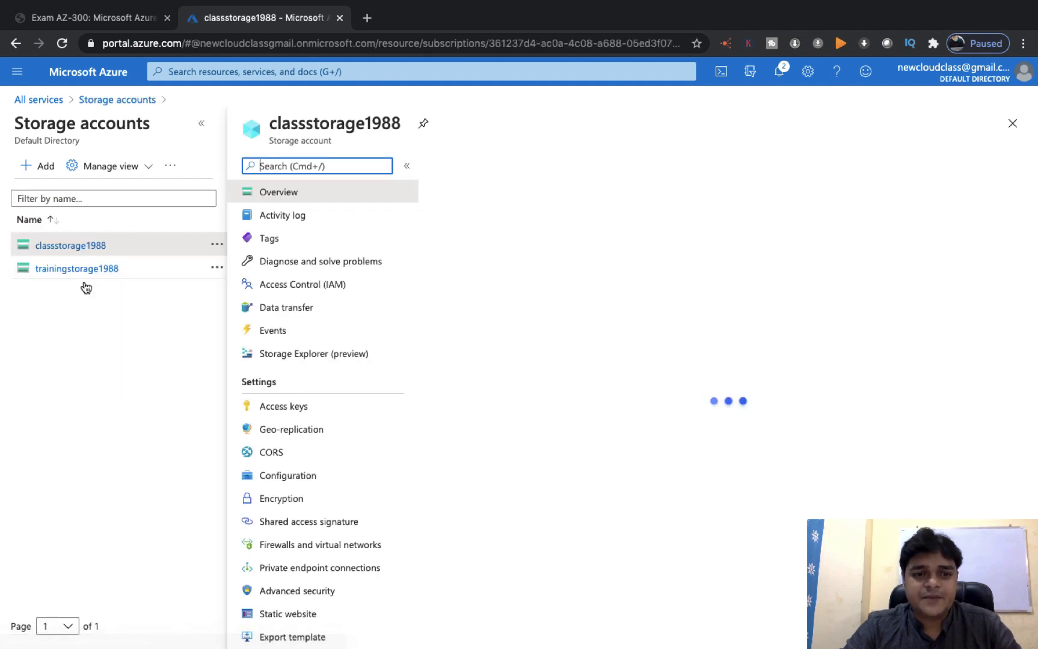
pyautogui.scroll(-3, 276, 478)
pyautogui.scroll(-5, 276, 478)
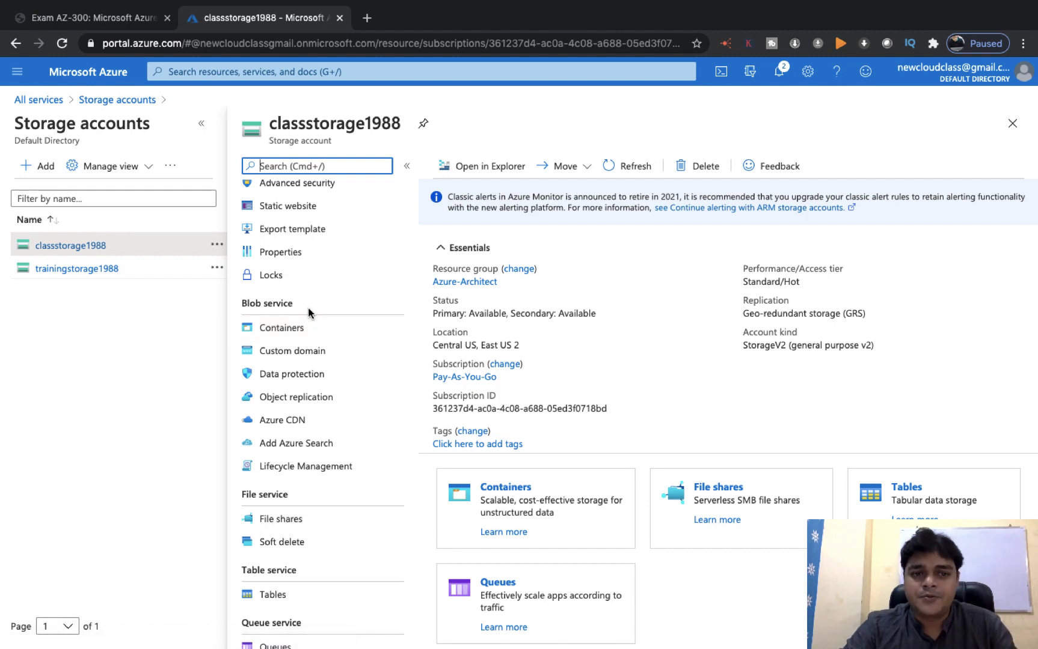
pyautogui.click(299, 402)
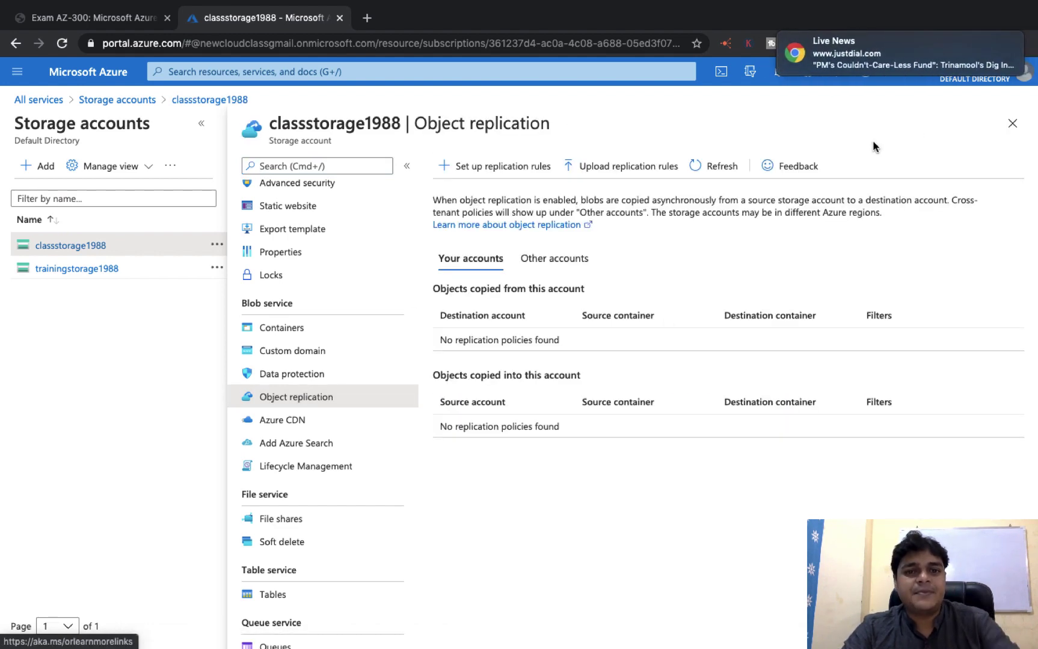
pyautogui.click(1002, 43)
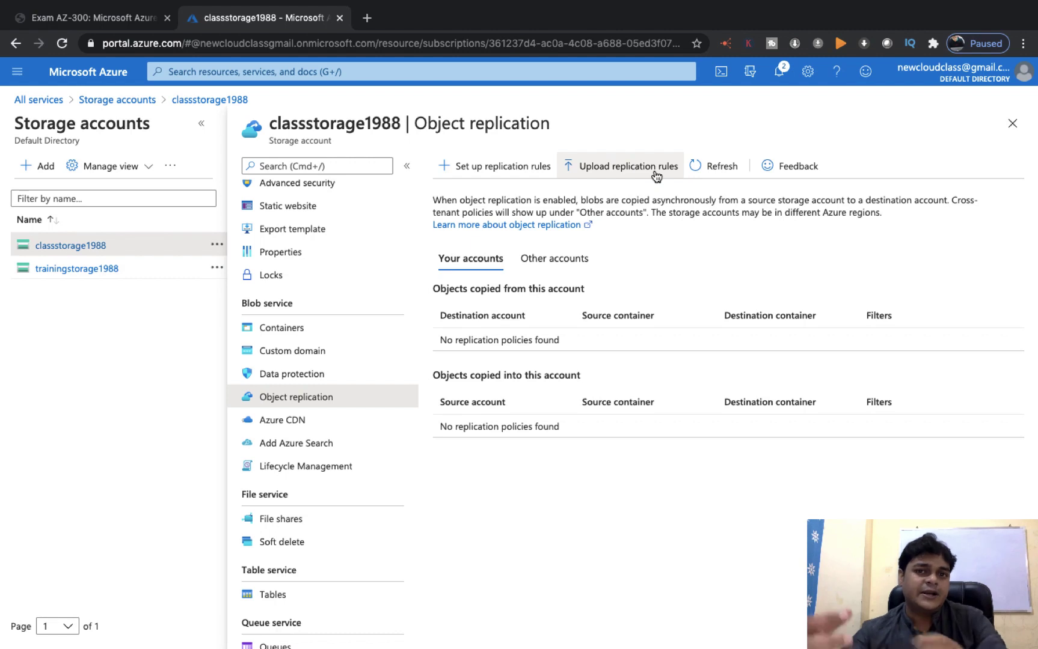
# Start setting up replication rules for classstorage1988 and choose trainingstorage1988 as the destination storage account.
pyautogui.click(499, 166)
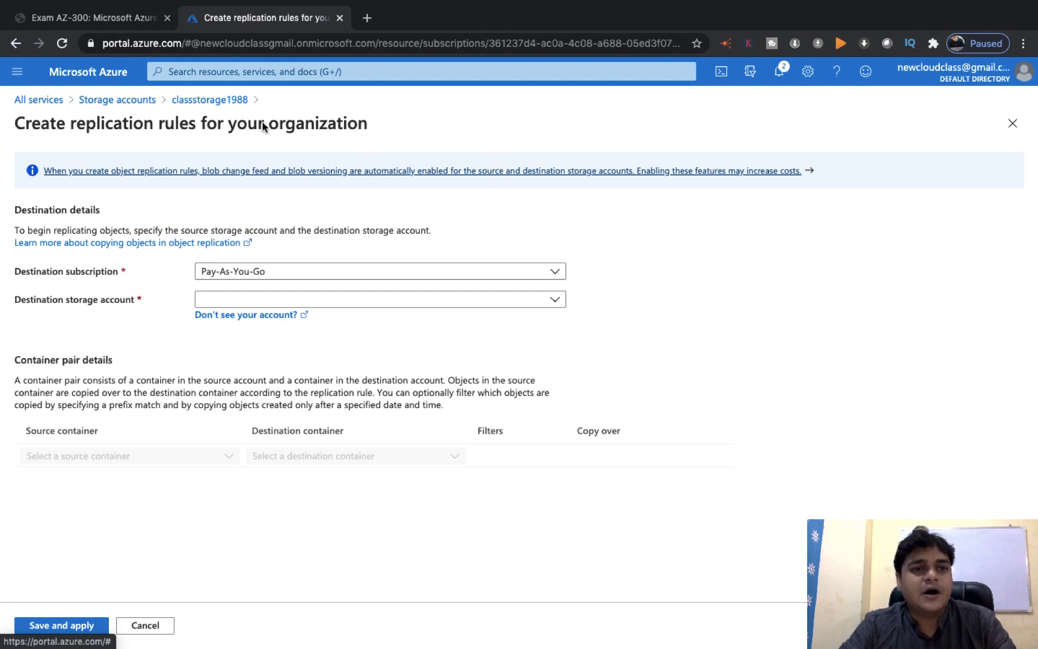
pyautogui.click(210, 100)
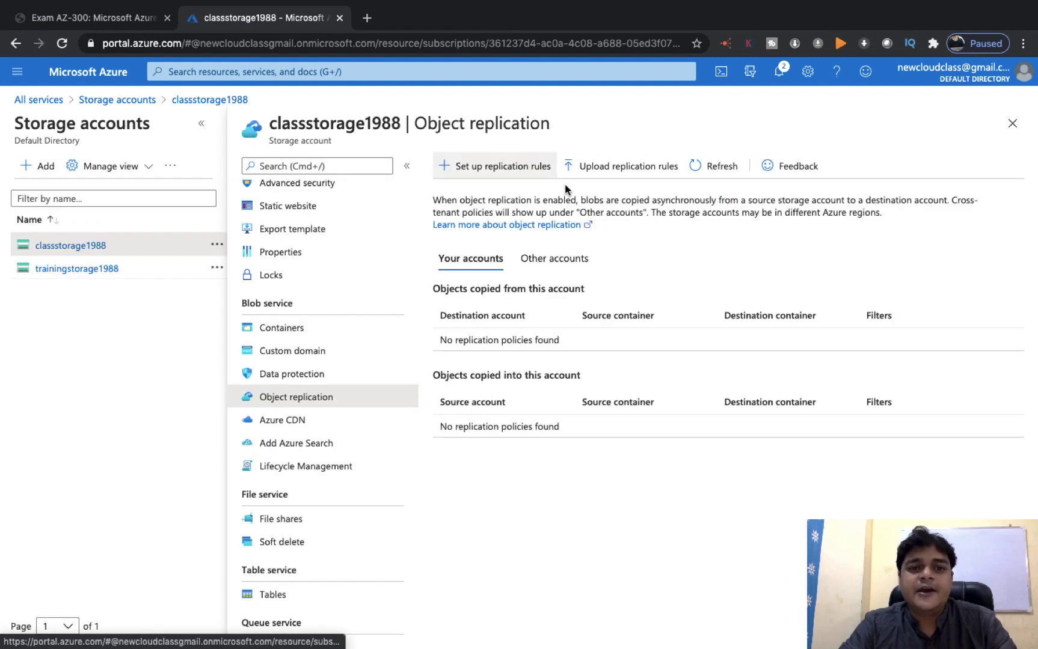
pyautogui.click(477, 172)
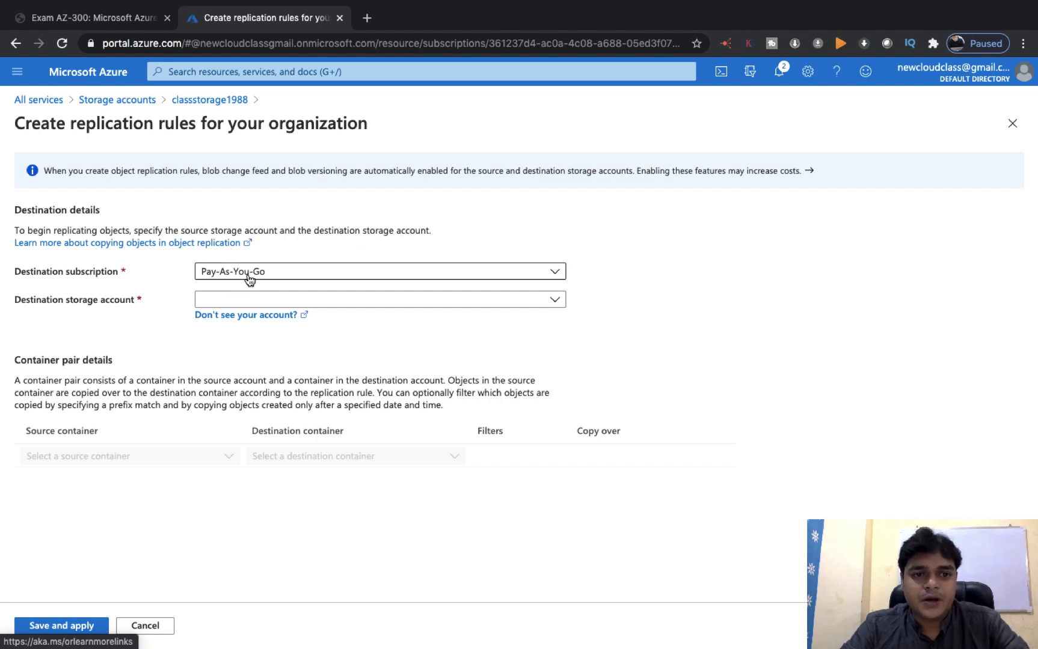
pyautogui.click(266, 307)
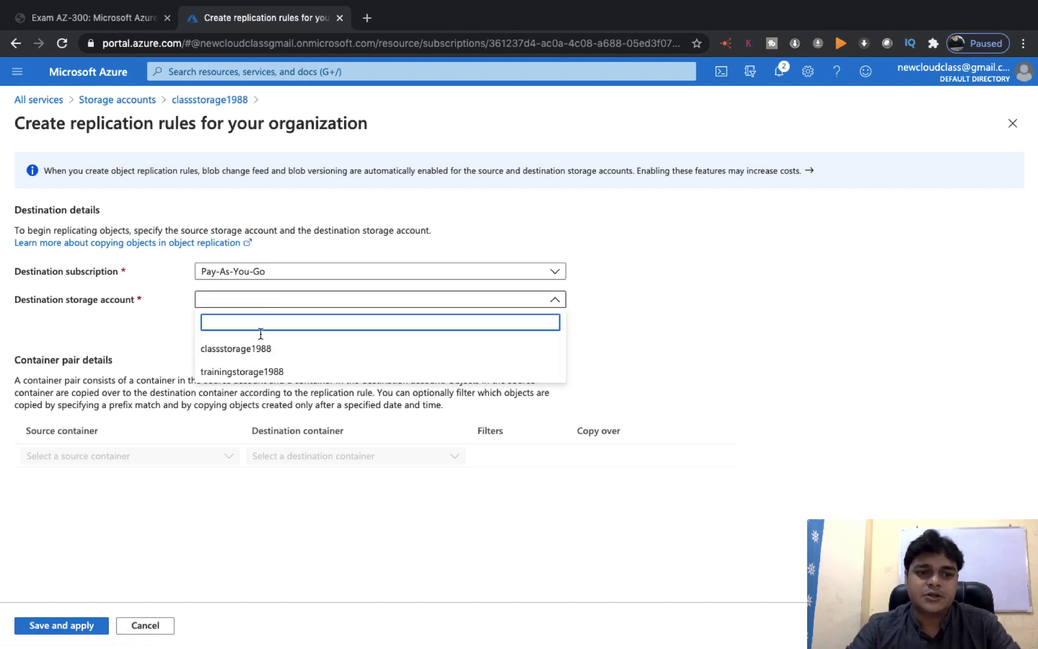
pyautogui.click(264, 371)
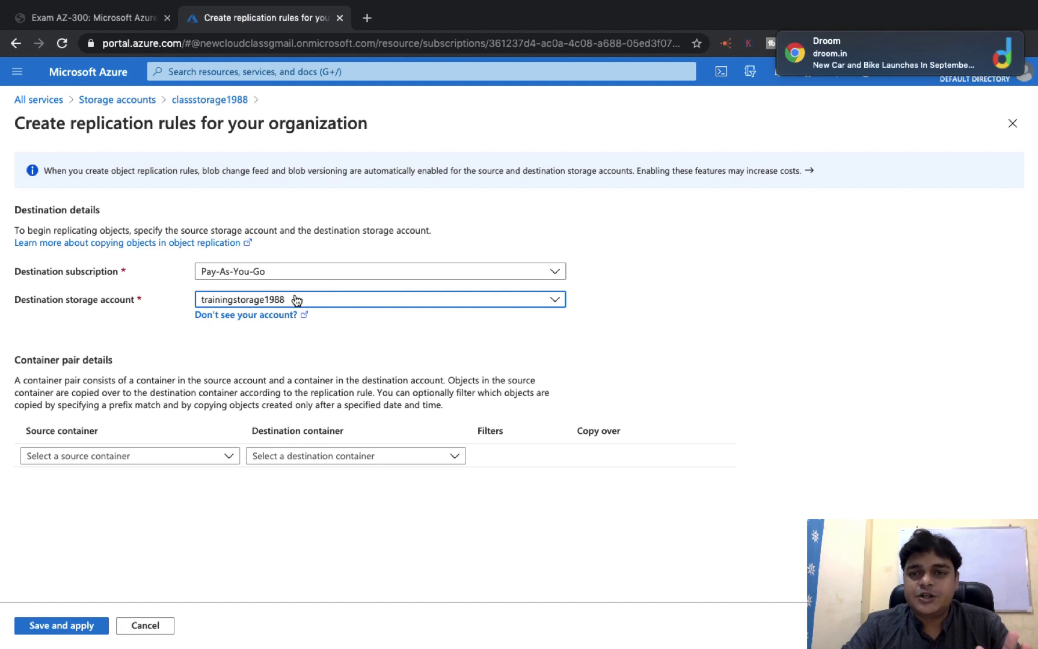
# Pair the source container testdata with the destination container data, and save and apply the replication rule.
pyautogui.click(163, 456)
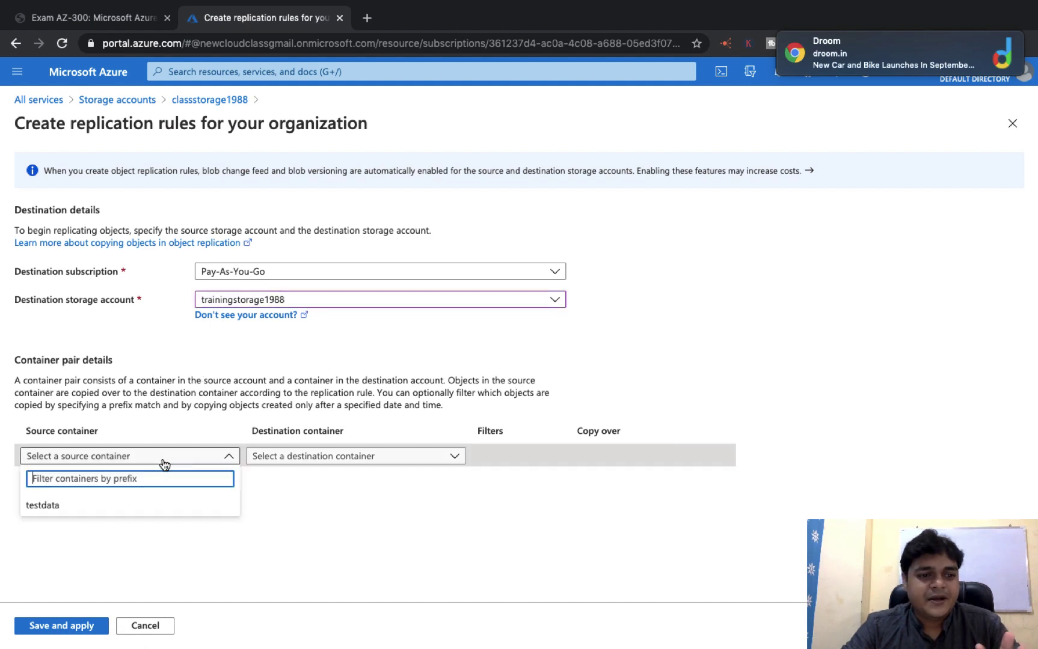
pyautogui.click(43, 509)
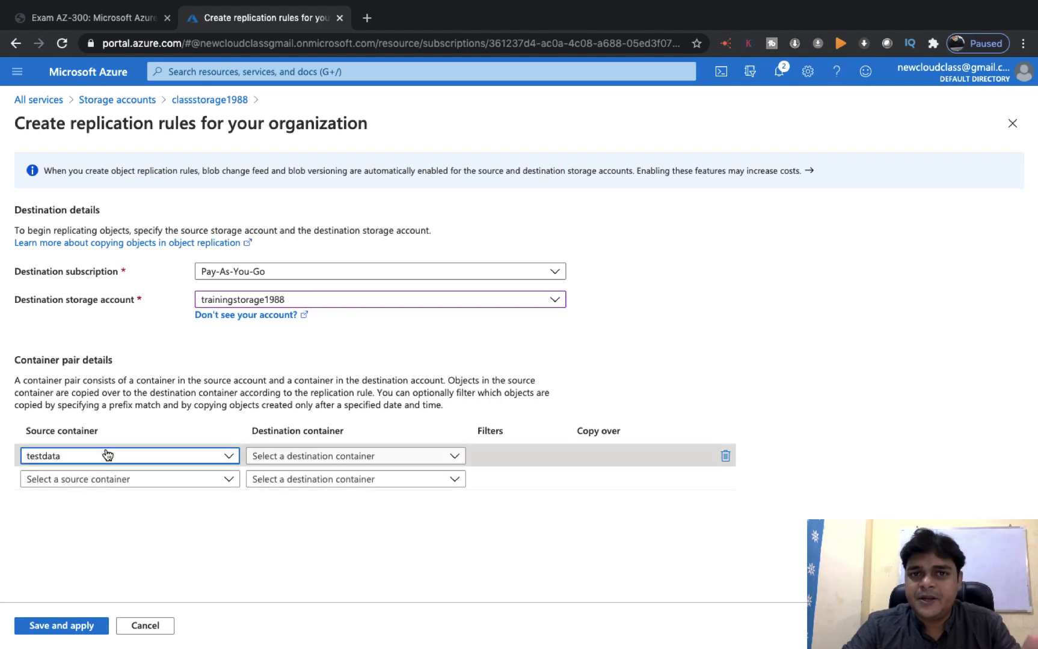
pyautogui.click(397, 456)
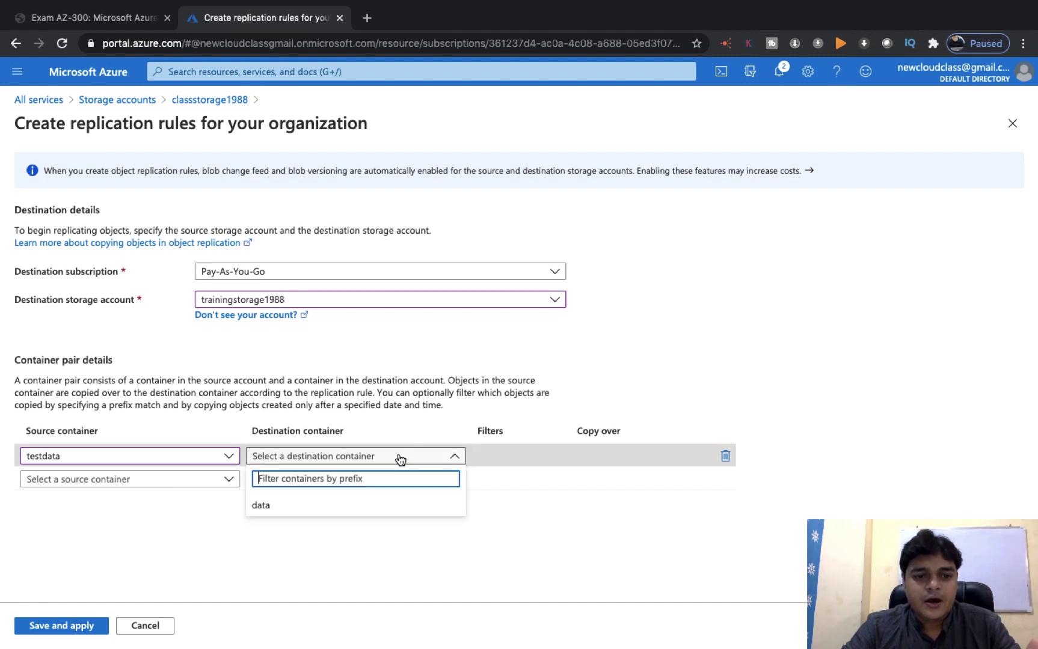
pyautogui.click(269, 506)
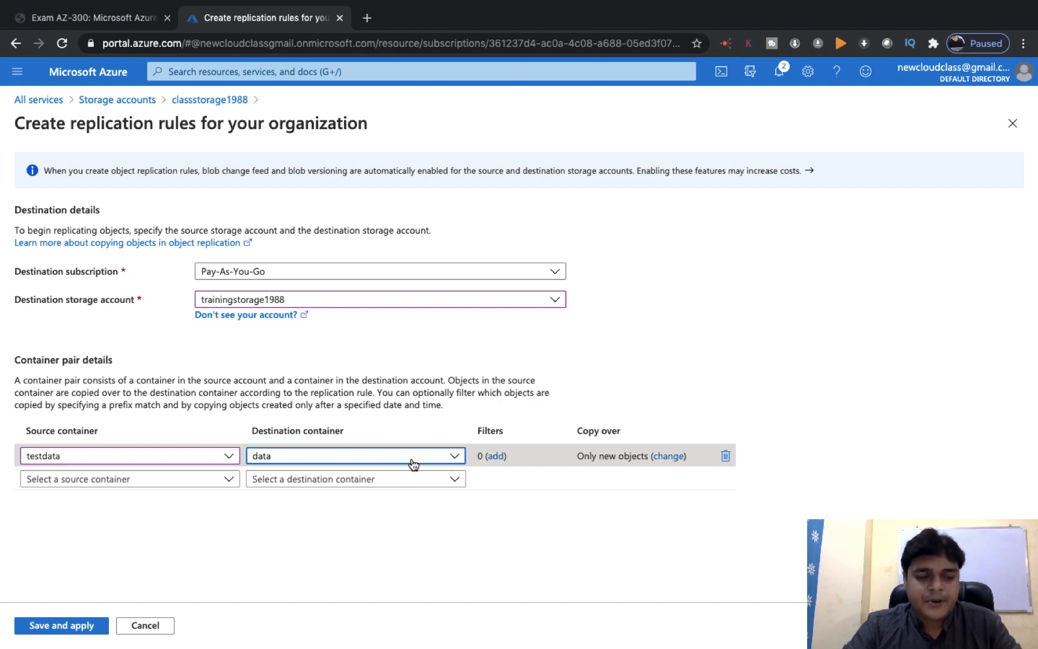
pyautogui.click(56, 628)
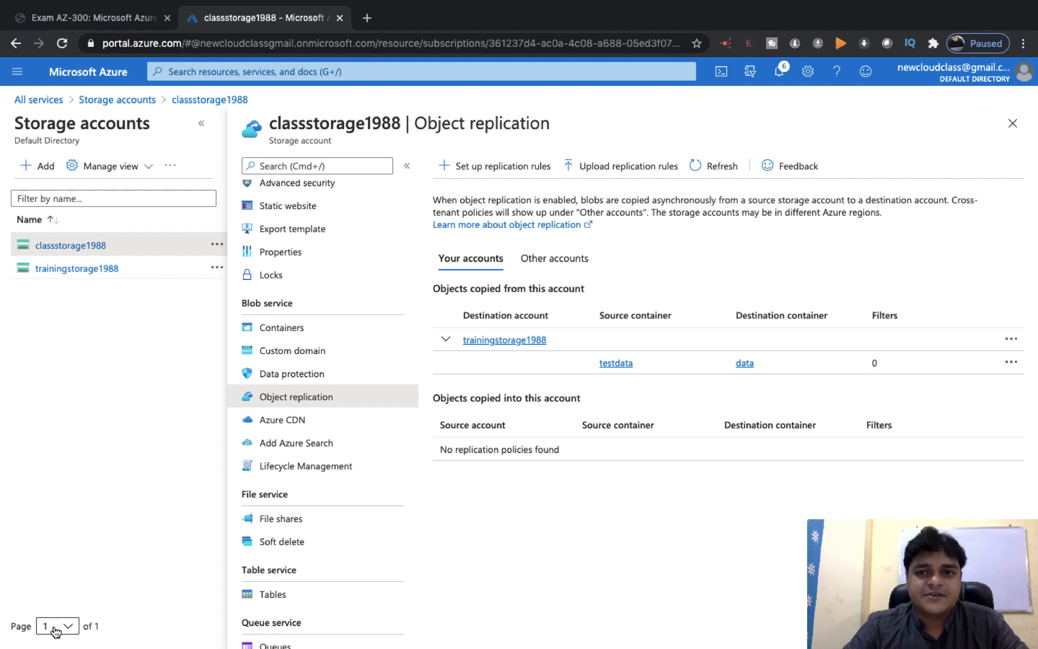
# Refresh the replication policies and review the object replication of the destination account trainingstorage1988.
pyautogui.click(704, 166)
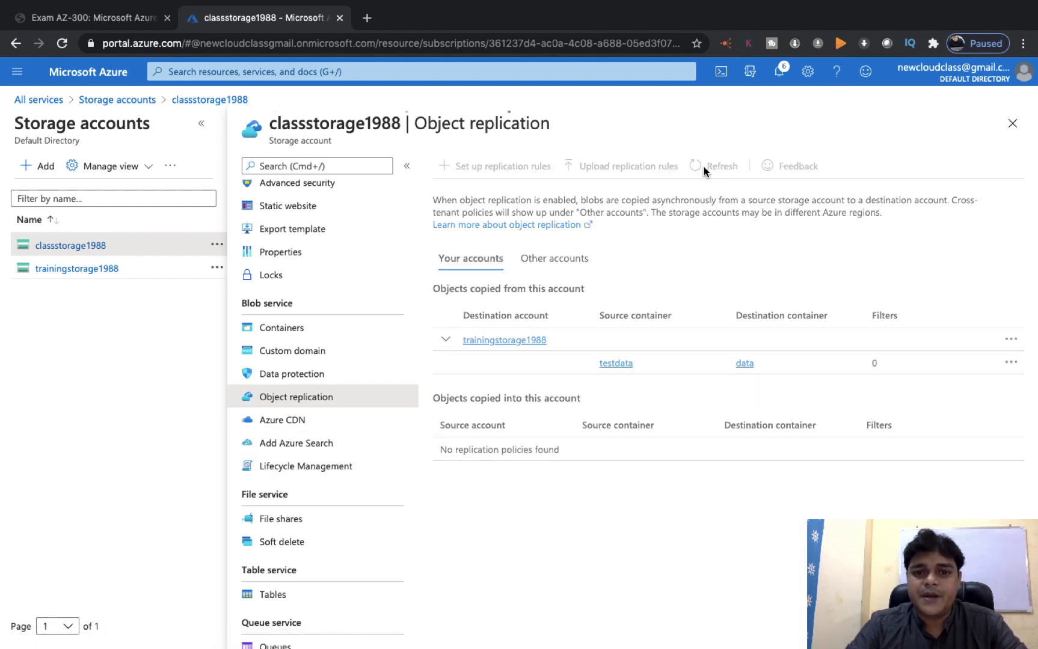
pyautogui.click(495, 341)
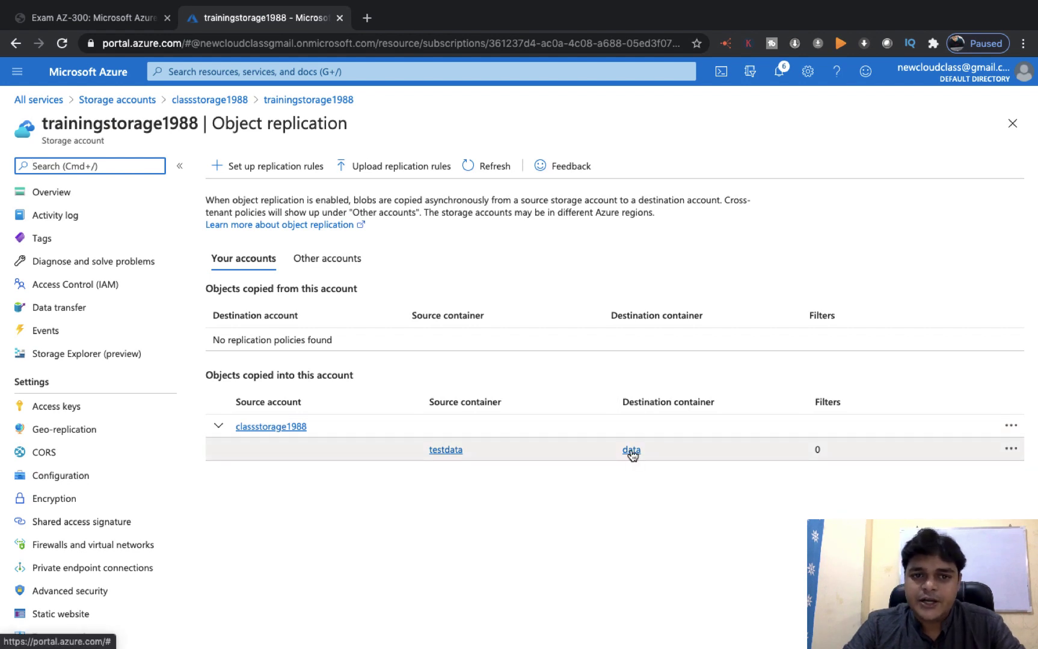
pyautogui.click(102, 105)
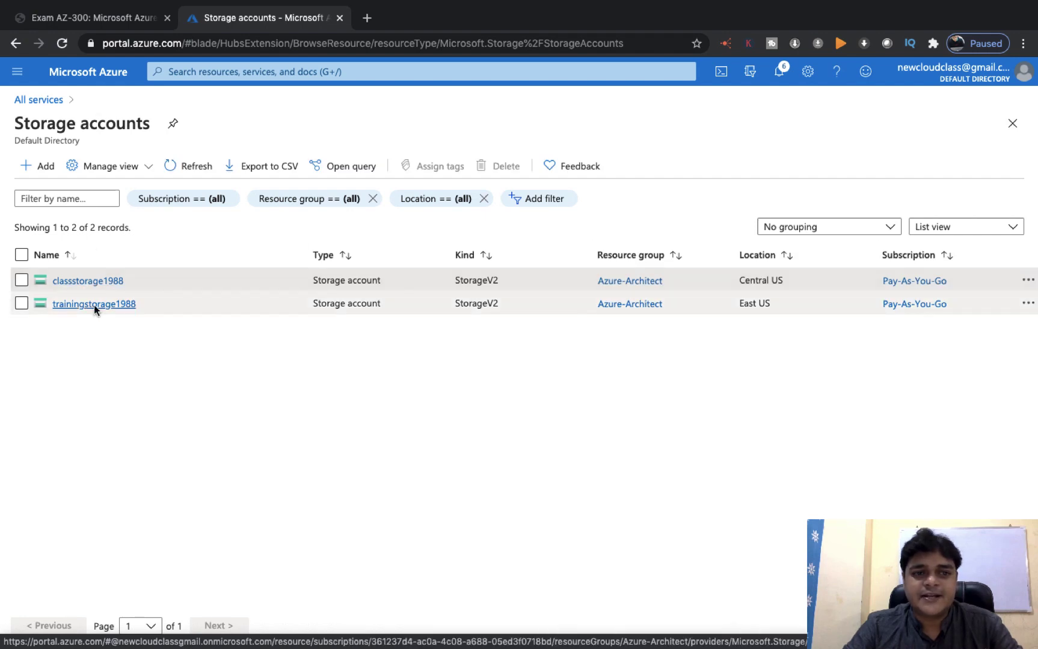
# Open the testdata container of classstorage1988 from the storage accounts list to check its blobs.
pyautogui.click(88, 281)
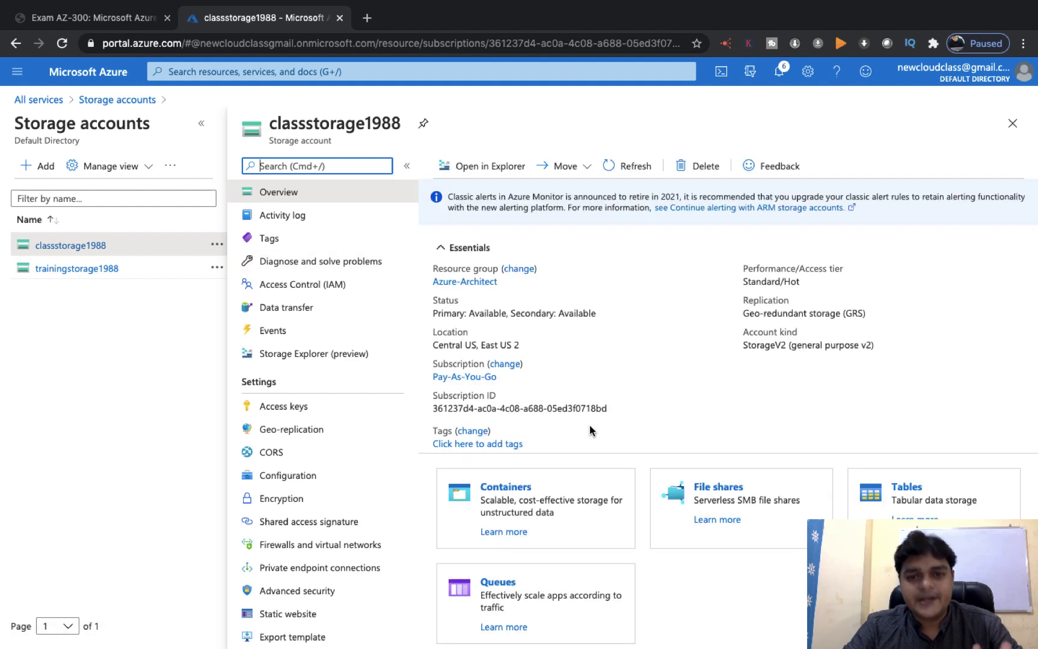
pyautogui.click(497, 489)
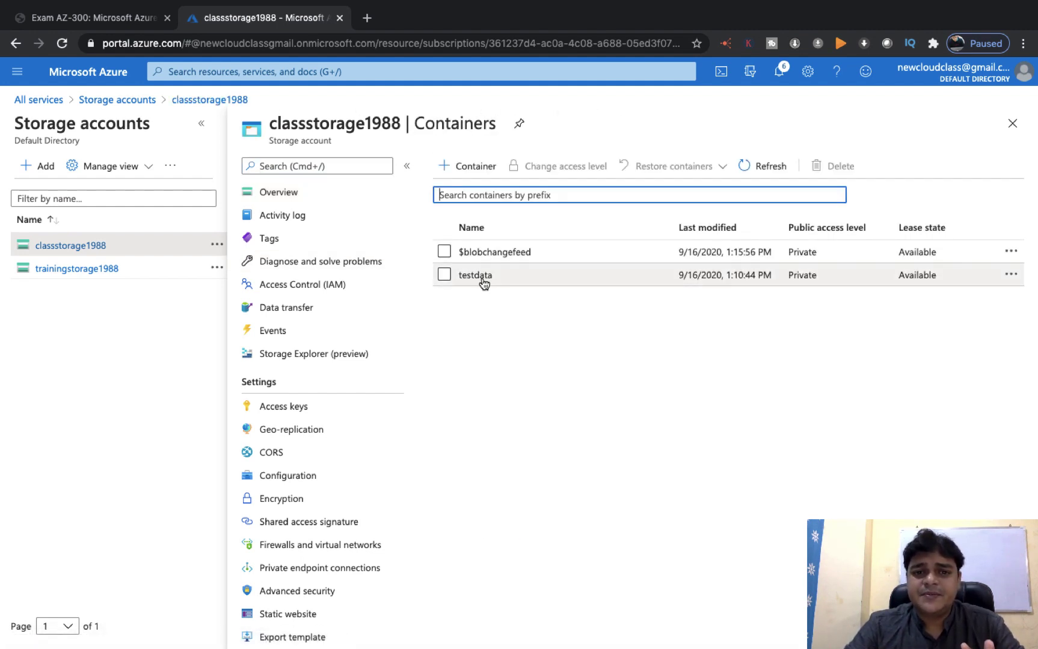
pyautogui.click(475, 274)
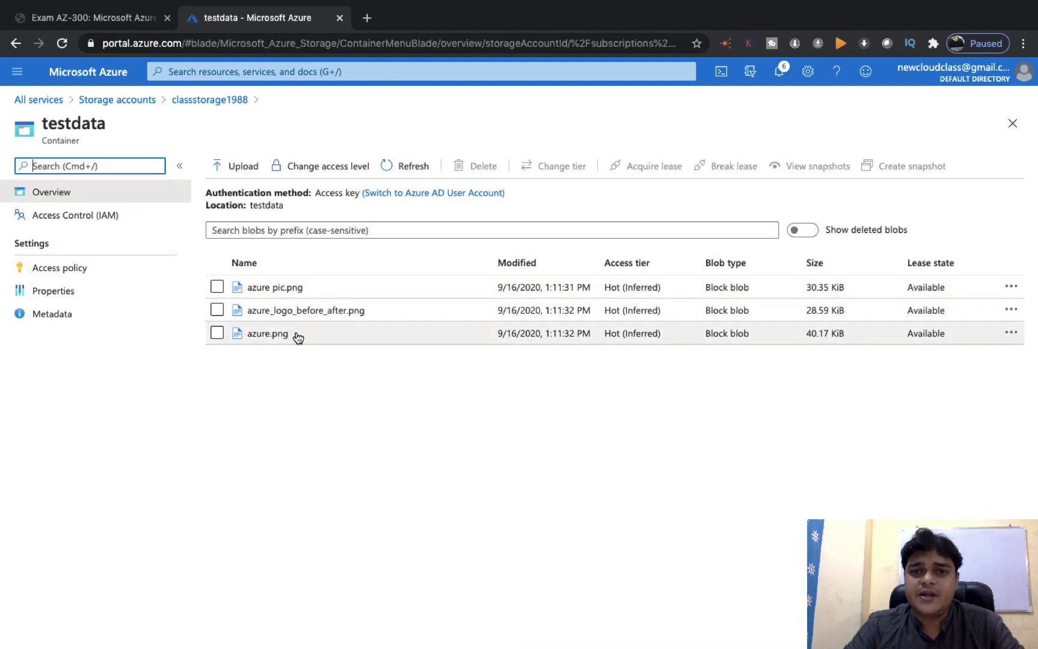
# Open the data container of trainingstorage1988 and refresh its blob list to check for replicated objects.
pyautogui.click(116, 102)
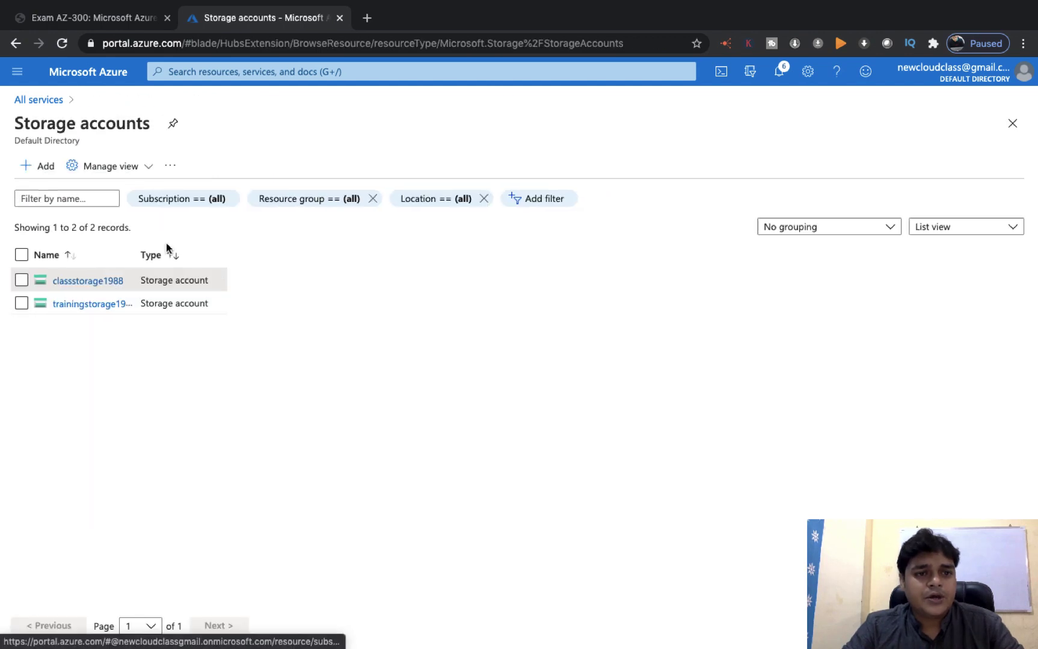
pyautogui.click(95, 305)
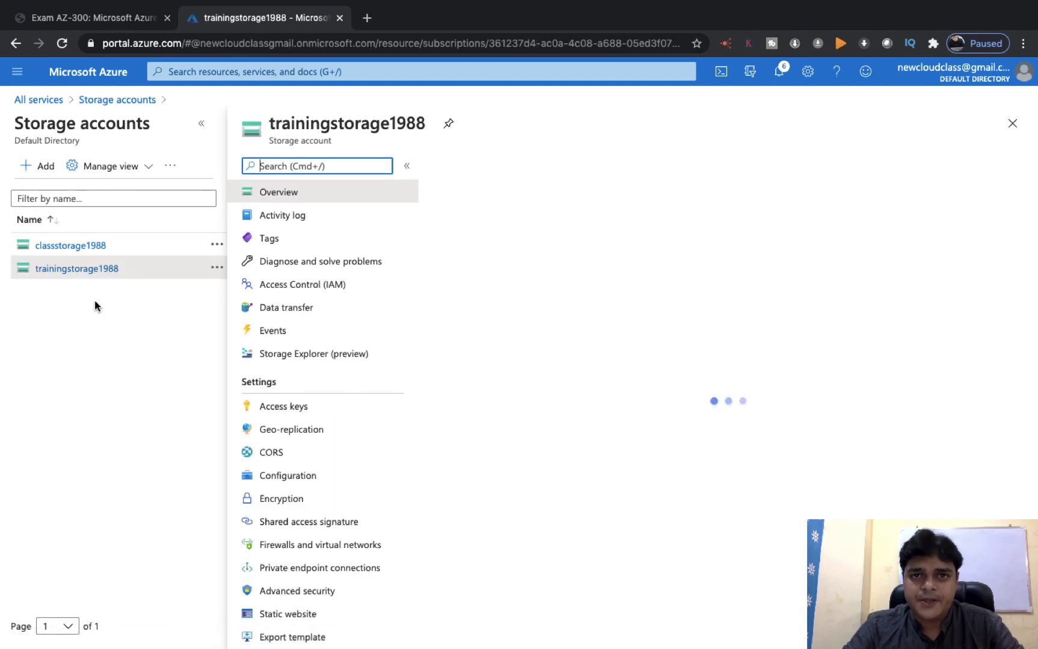
pyautogui.click(499, 492)
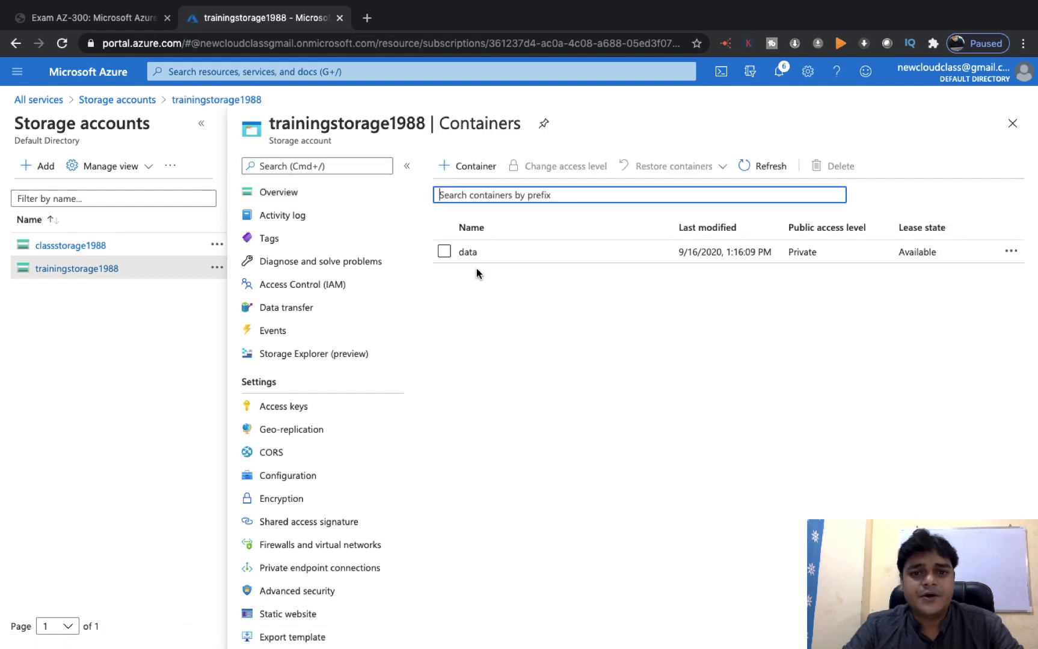
pyautogui.click(468, 252)
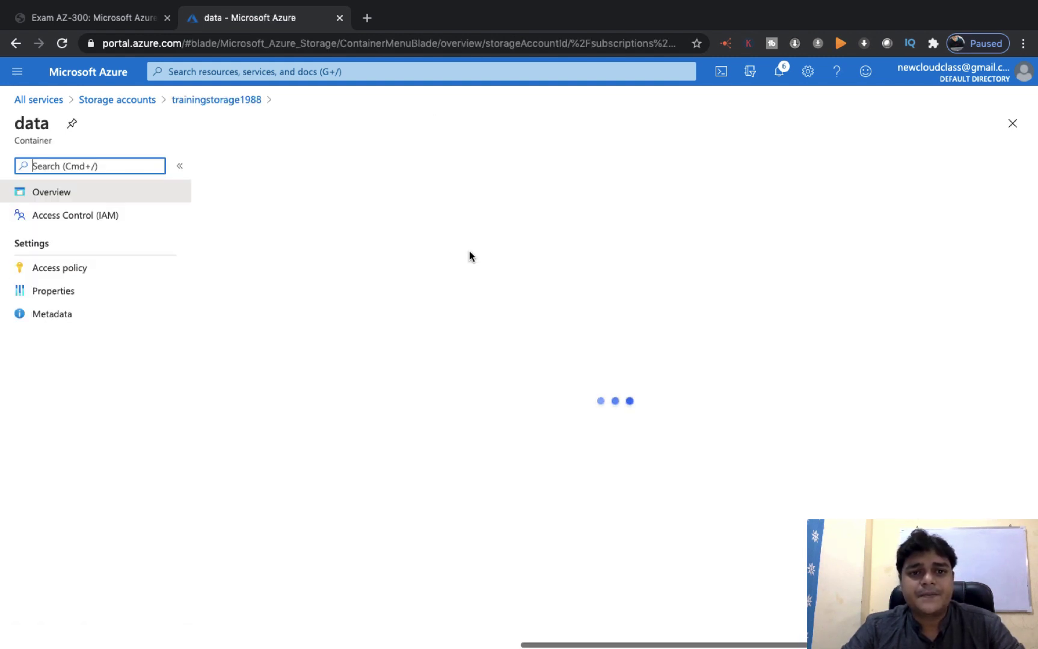
pyautogui.click(409, 165)
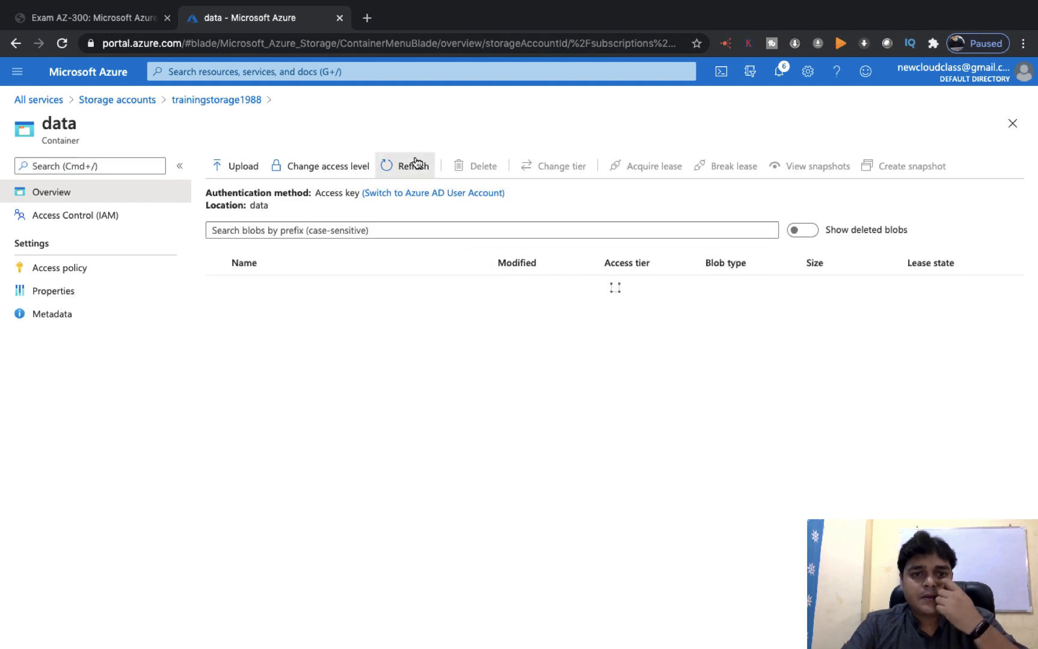
pyautogui.click(415, 164)
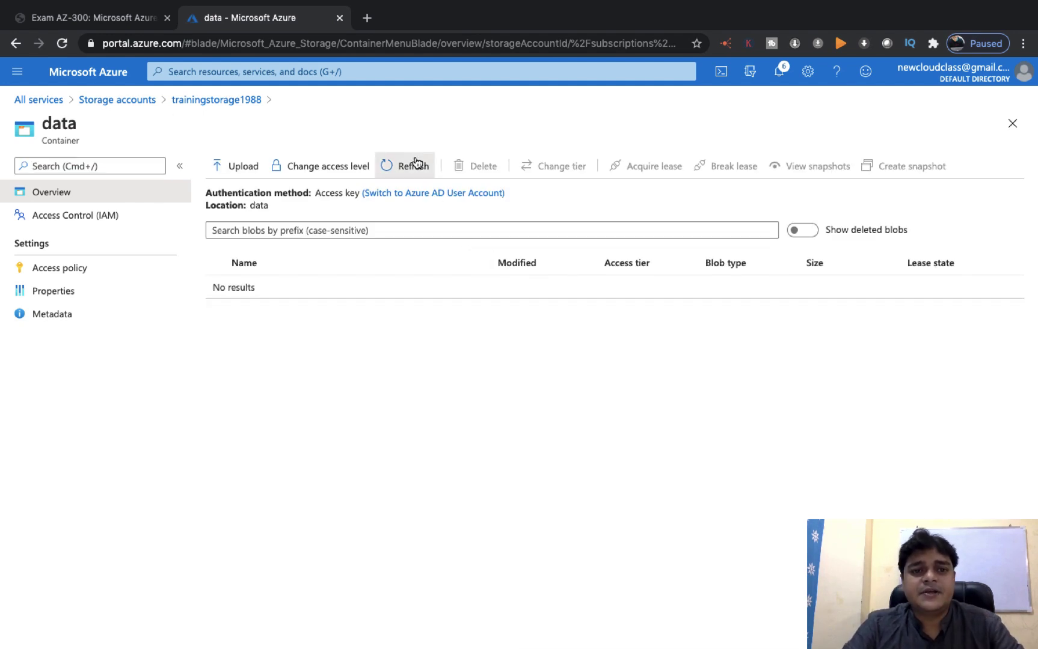
pyautogui.click(415, 163)
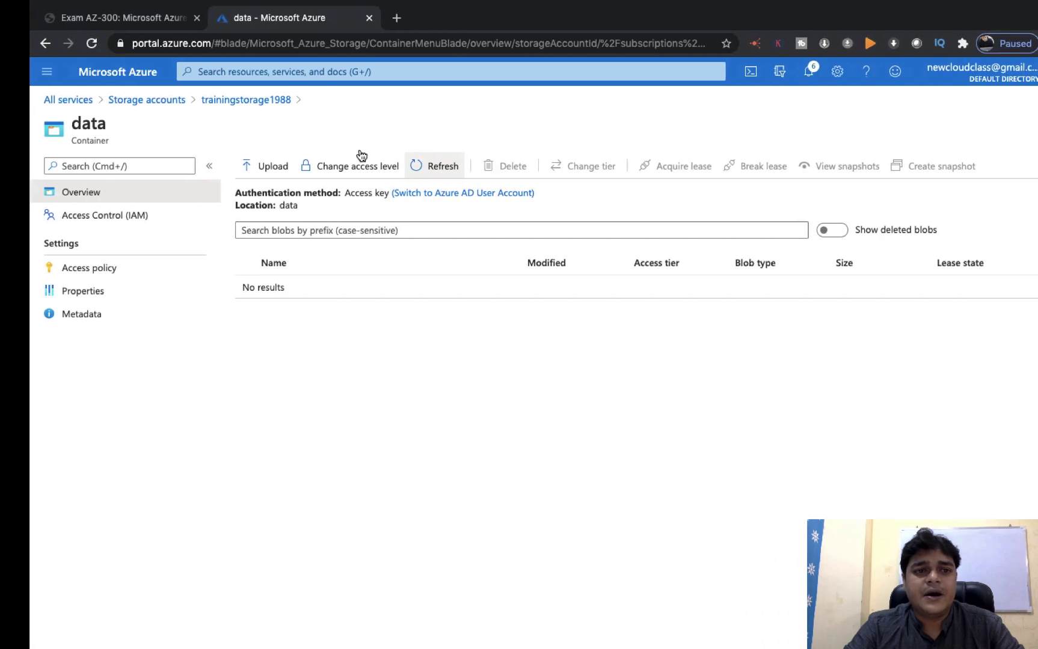
# Return to the storage accounts list and reopen the testdata container of classstorage1988.
pyautogui.click(115, 100)
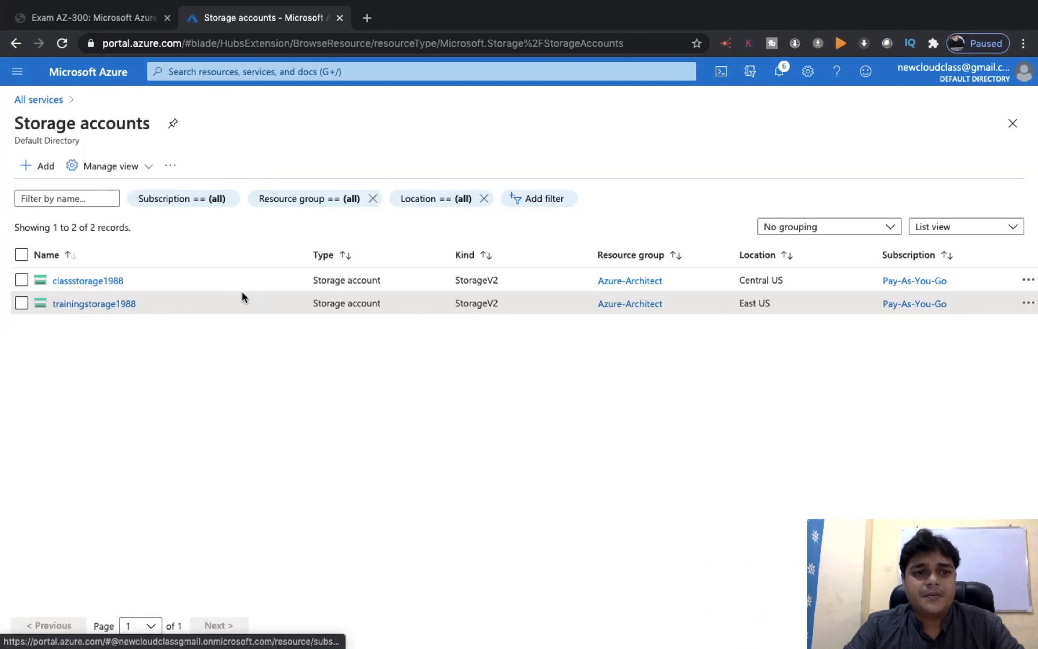
pyautogui.click(89, 281)
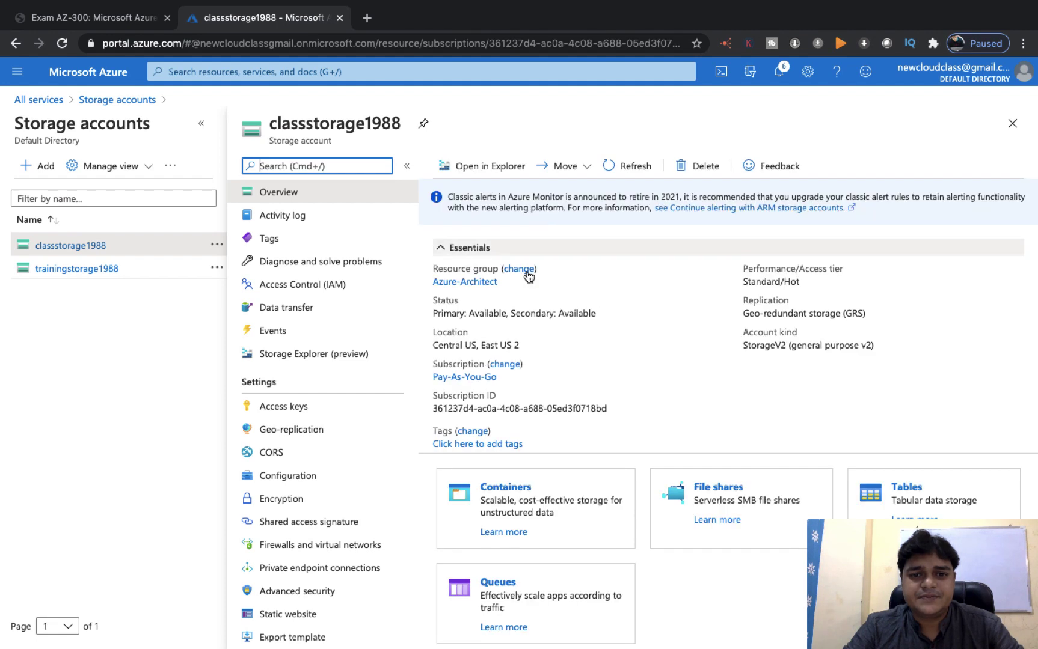
pyautogui.click(508, 487)
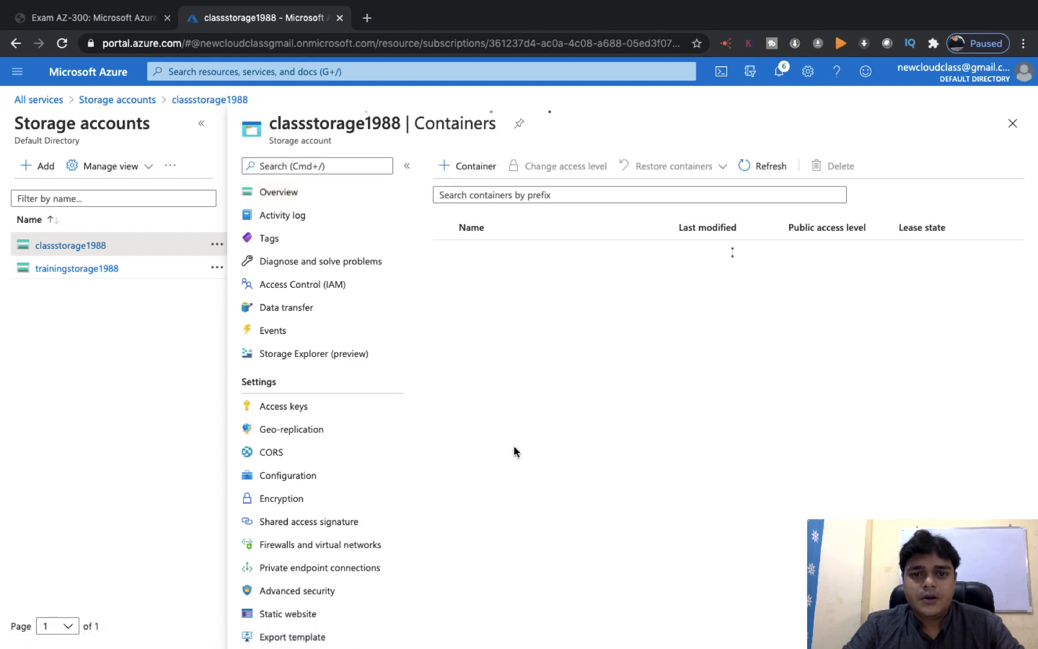
pyautogui.click(479, 277)
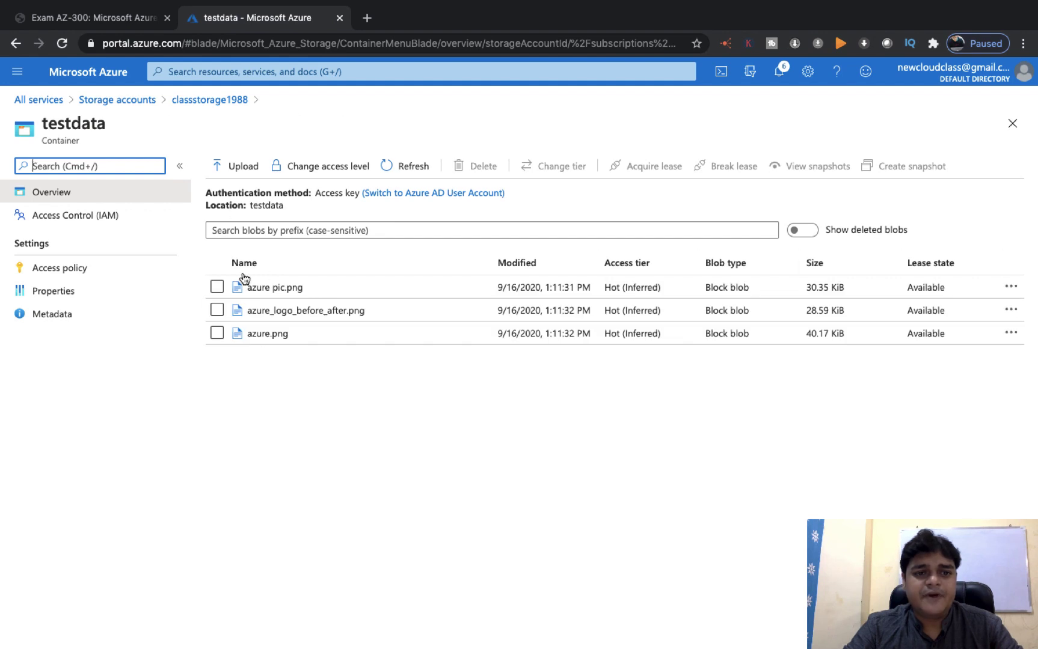
# Upload aws.png from the Desktop to the testdata container and refresh the blob list.
pyautogui.click(240, 166)
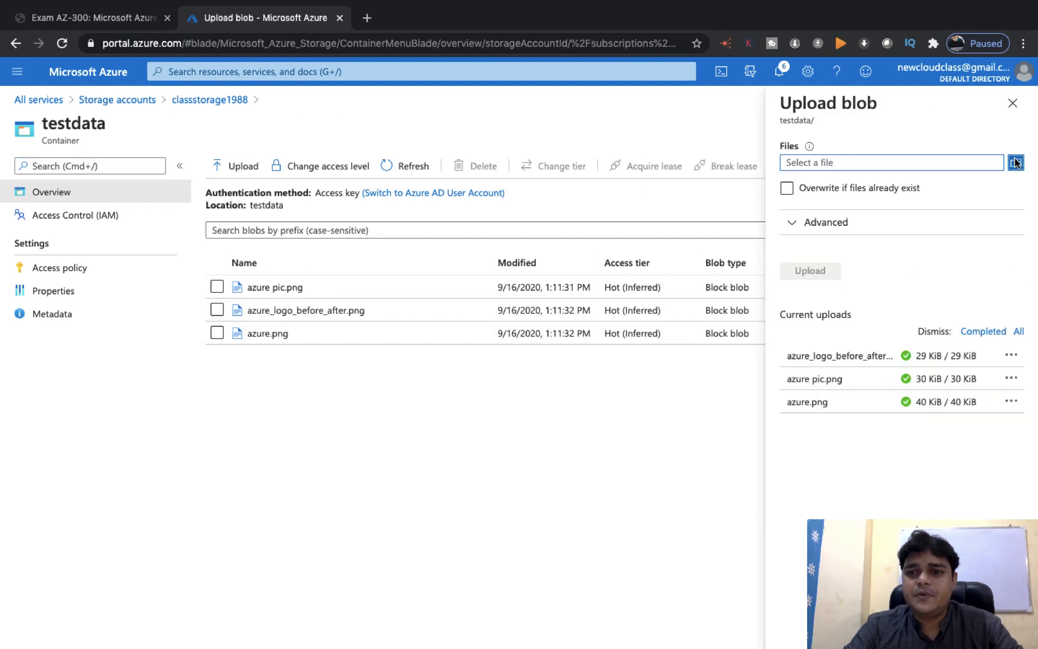
pyautogui.click(848, 168)
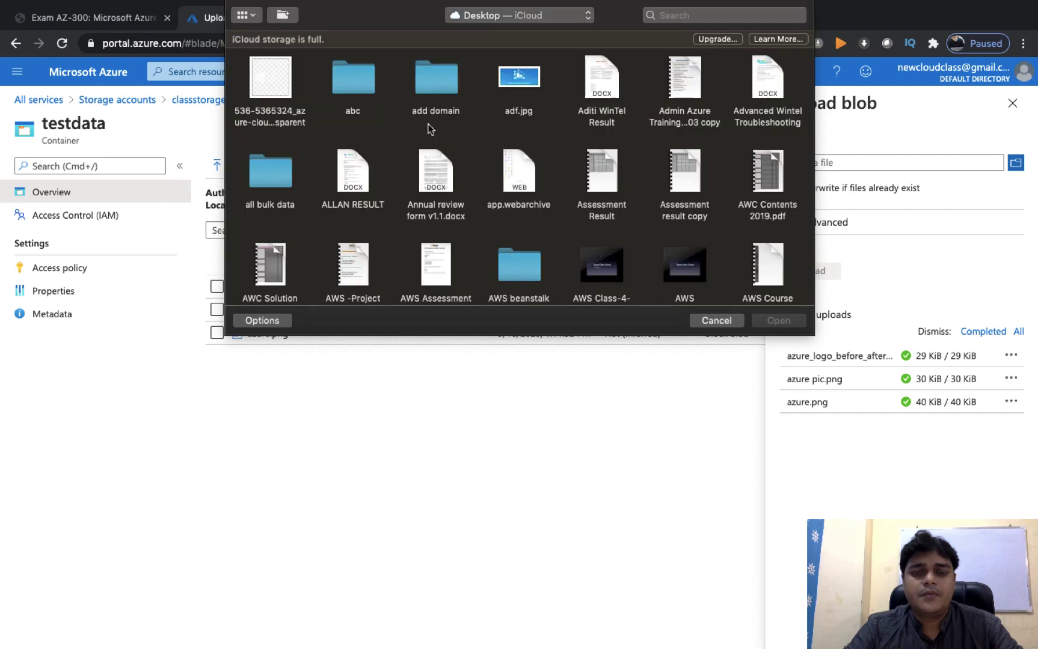
pyautogui.scroll(-5, 616, 256)
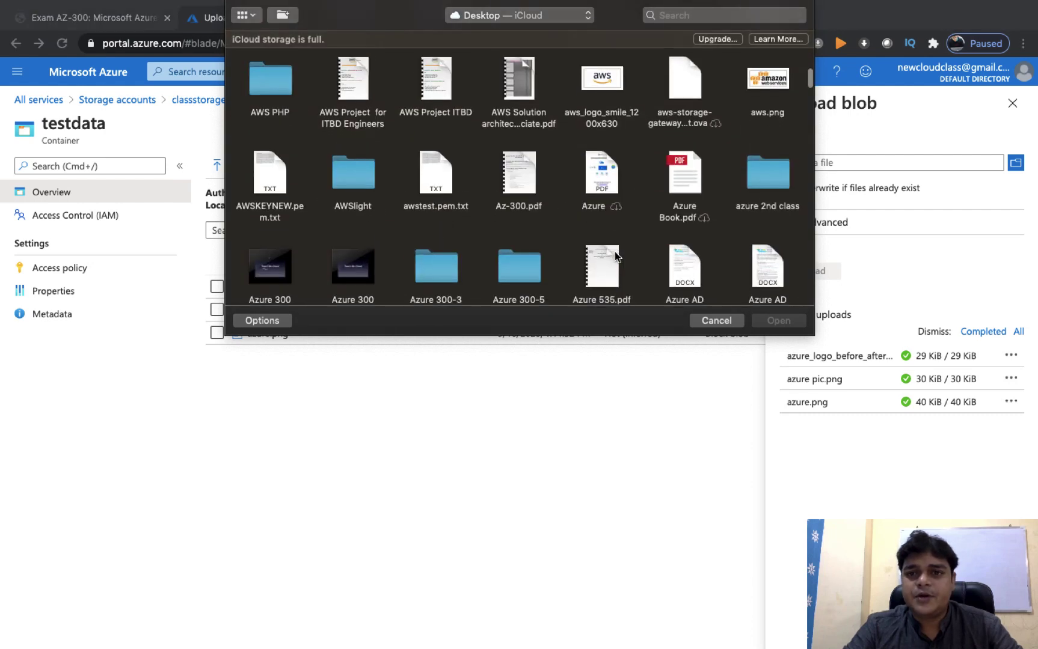
pyautogui.scroll(-1, 616, 256)
pyautogui.scroll(2, 762, 157)
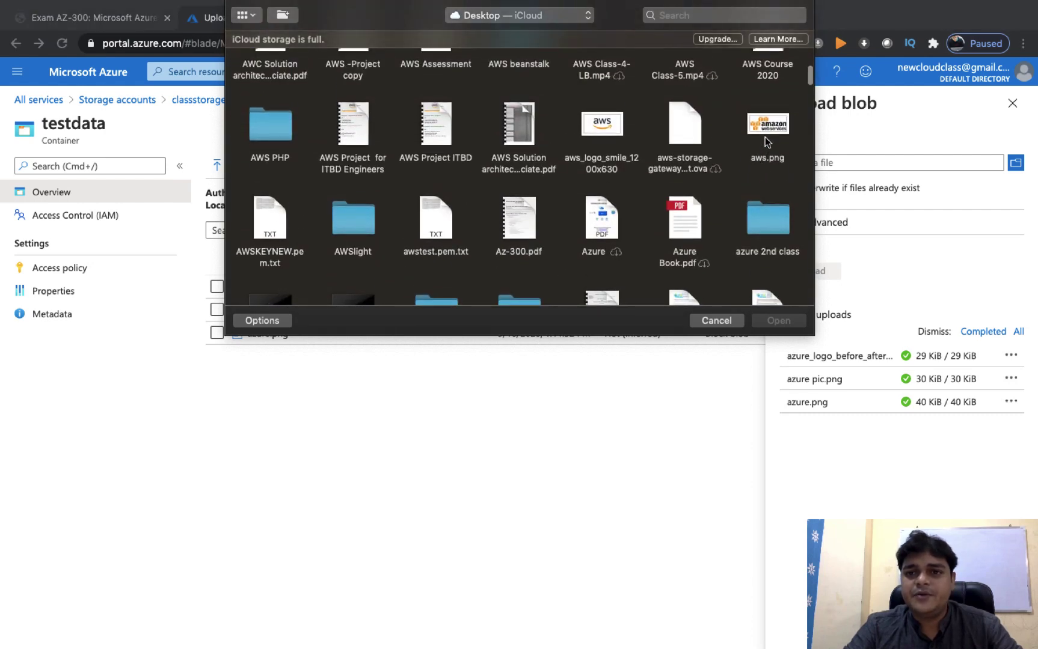
pyautogui.click(767, 129)
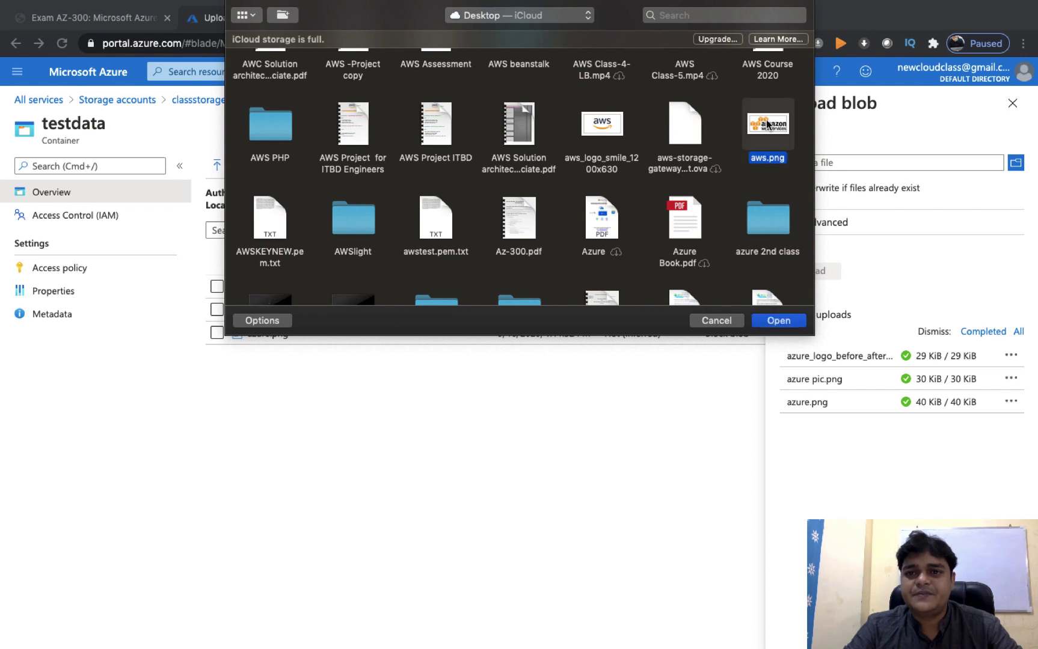
pyautogui.click(778, 320)
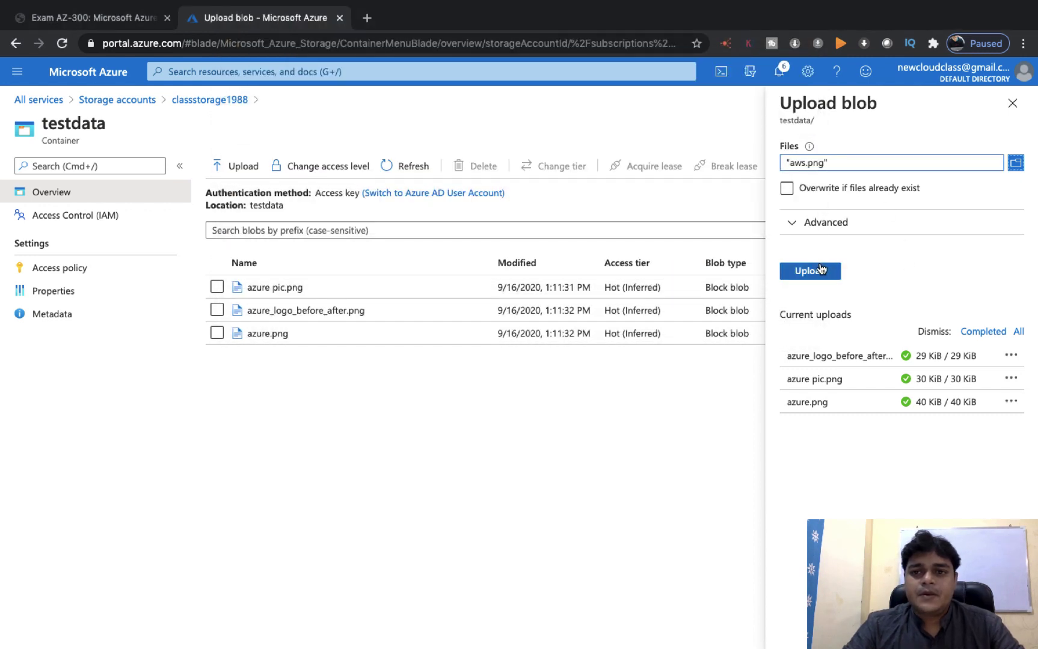
pyautogui.click(821, 269)
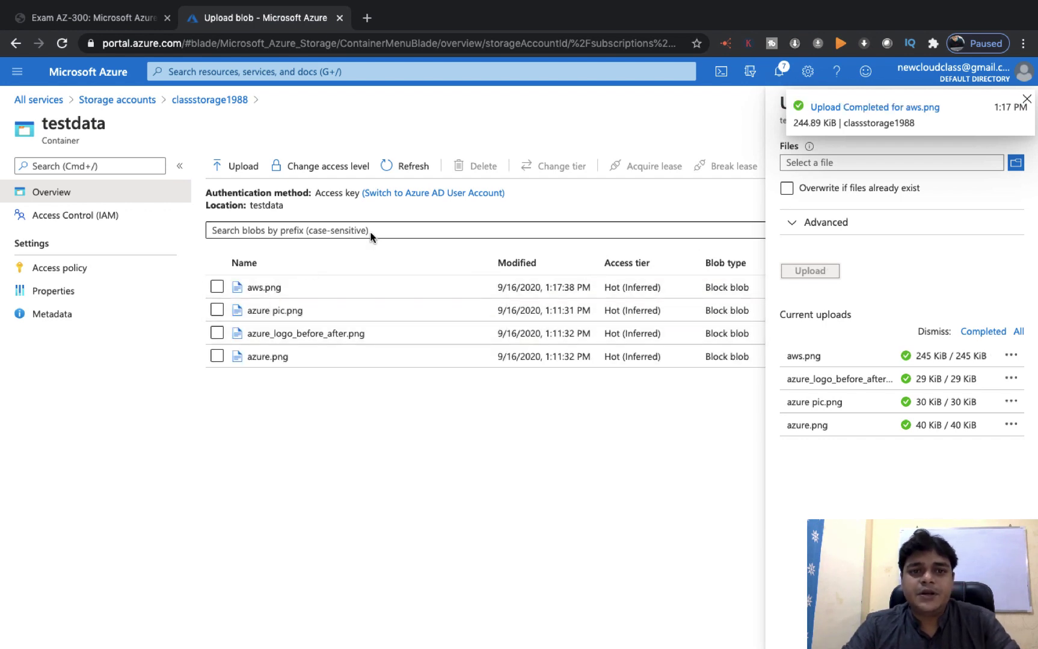
pyautogui.click(411, 168)
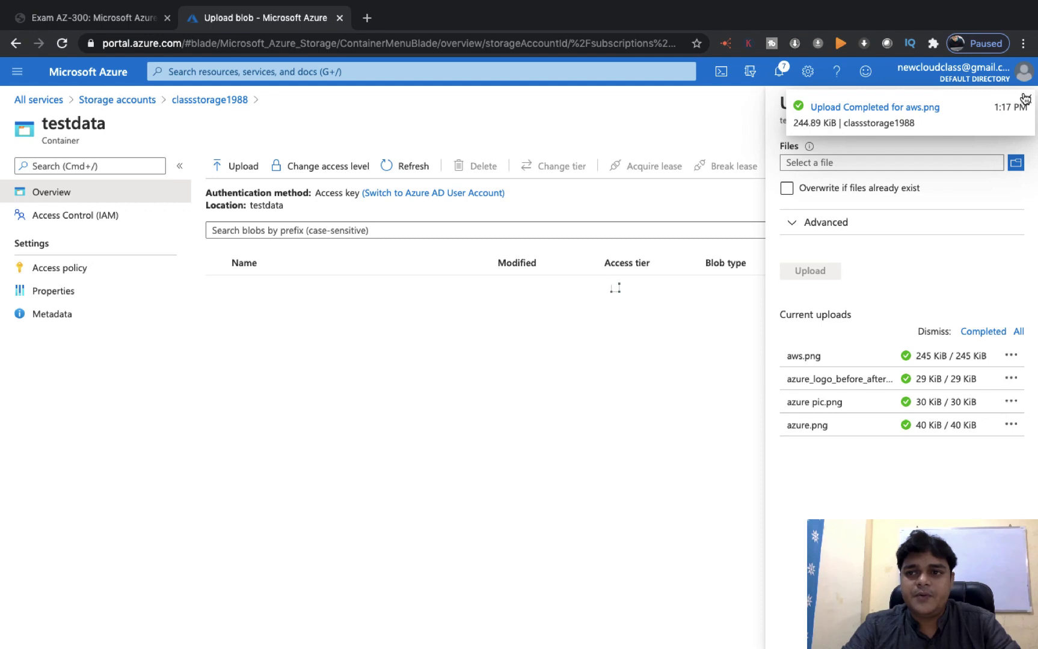
# Open the data container of trainingstorage1988 from the storage accounts list, refresh its blobs and reload the page to check for replicated objects.
pyautogui.click(1026, 98)
pyautogui.click(380, 168)
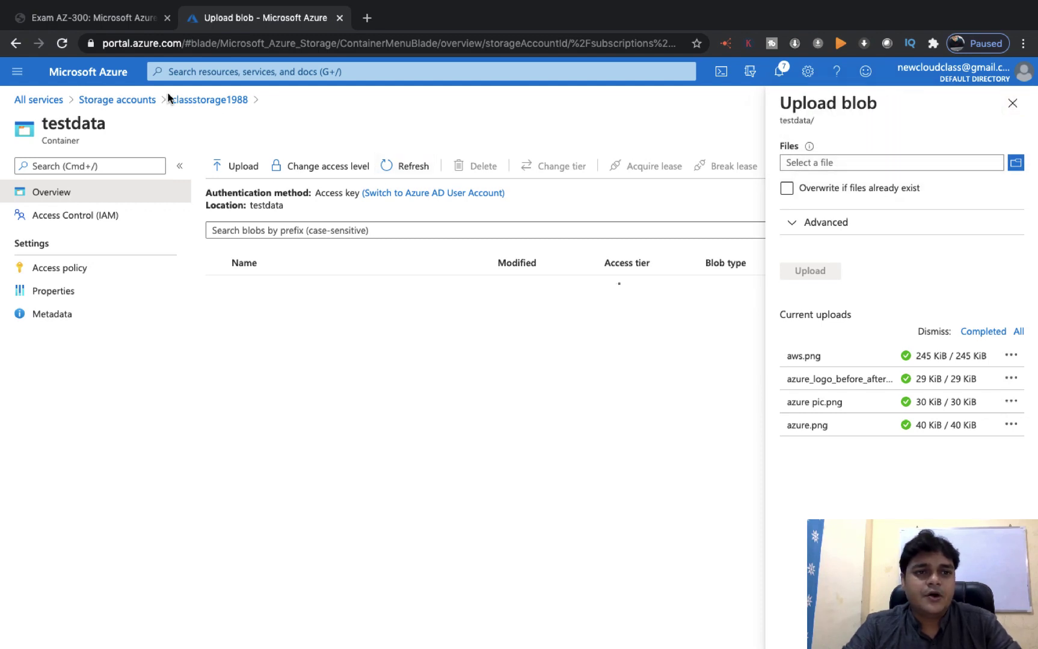
pyautogui.click(123, 98)
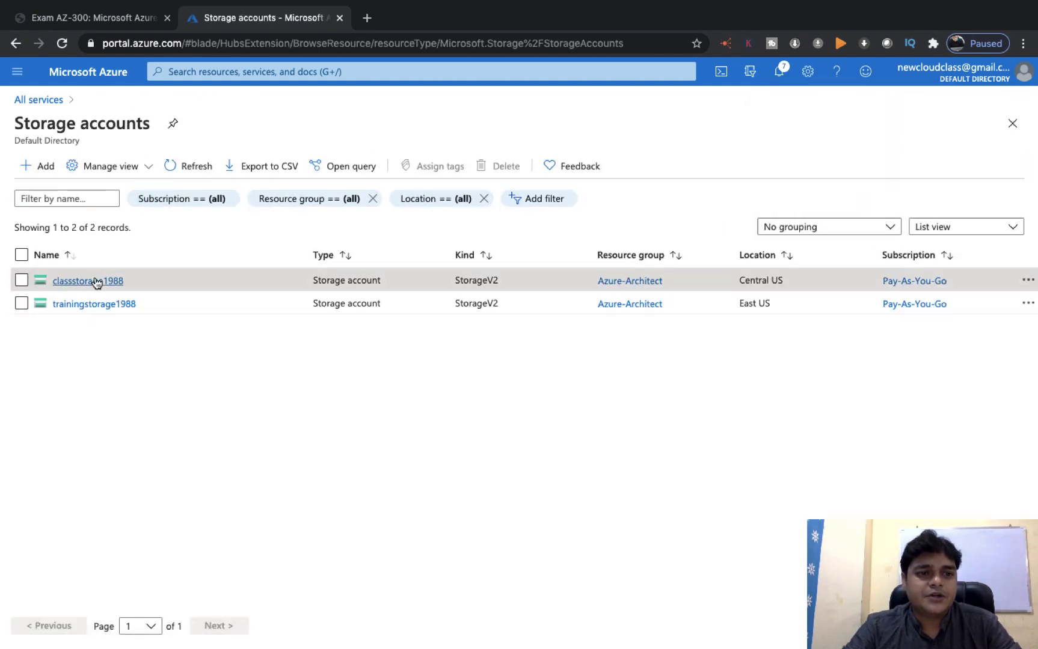
pyautogui.click(88, 306)
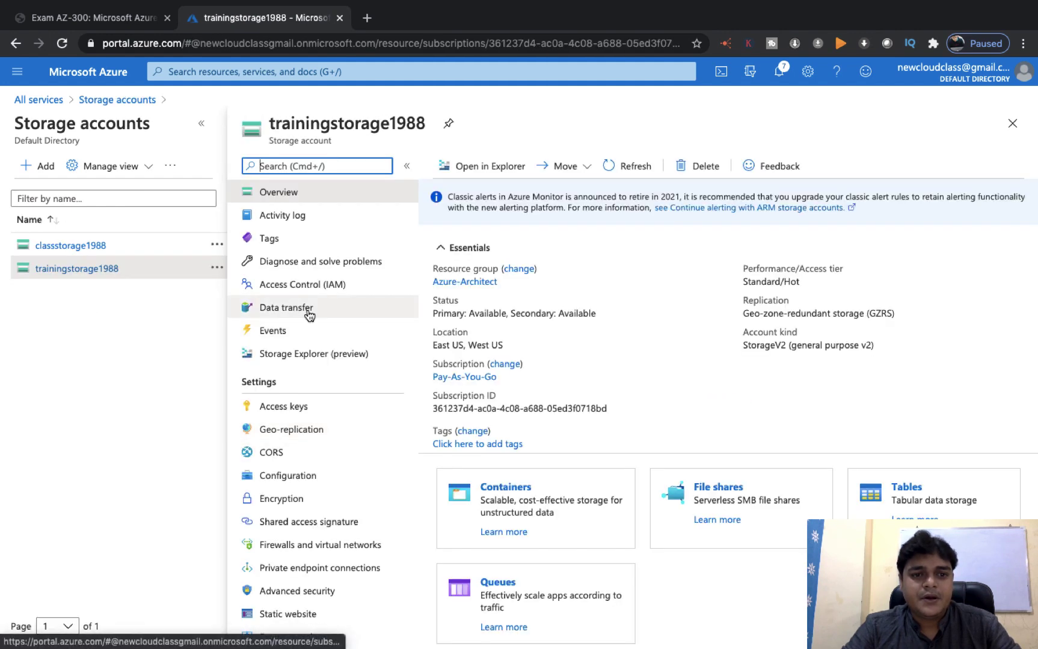
pyautogui.click(497, 485)
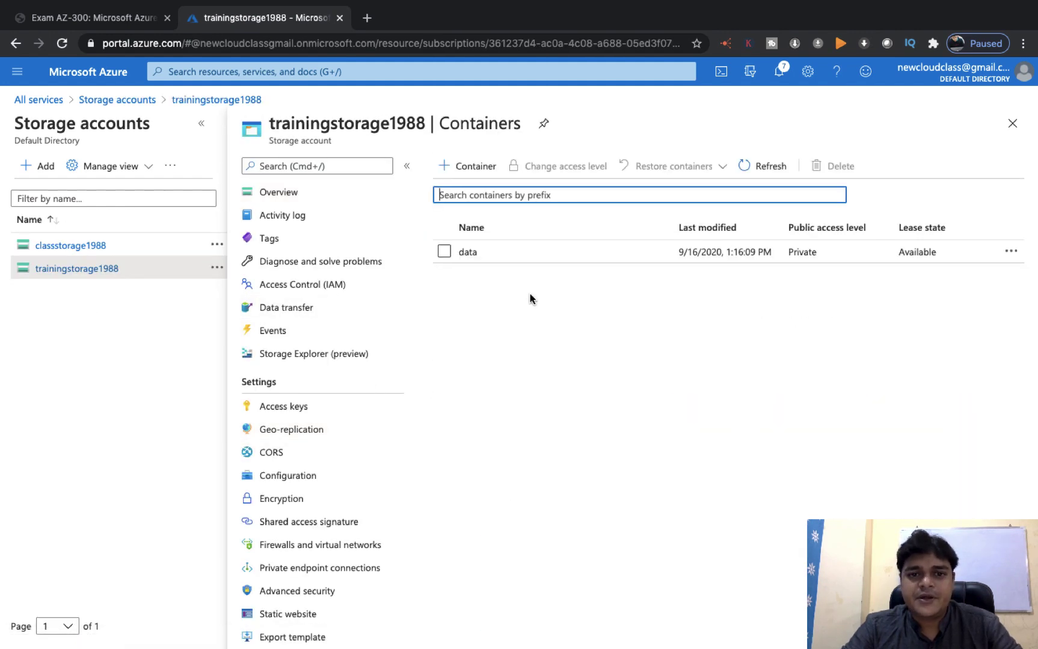
pyautogui.click(470, 251)
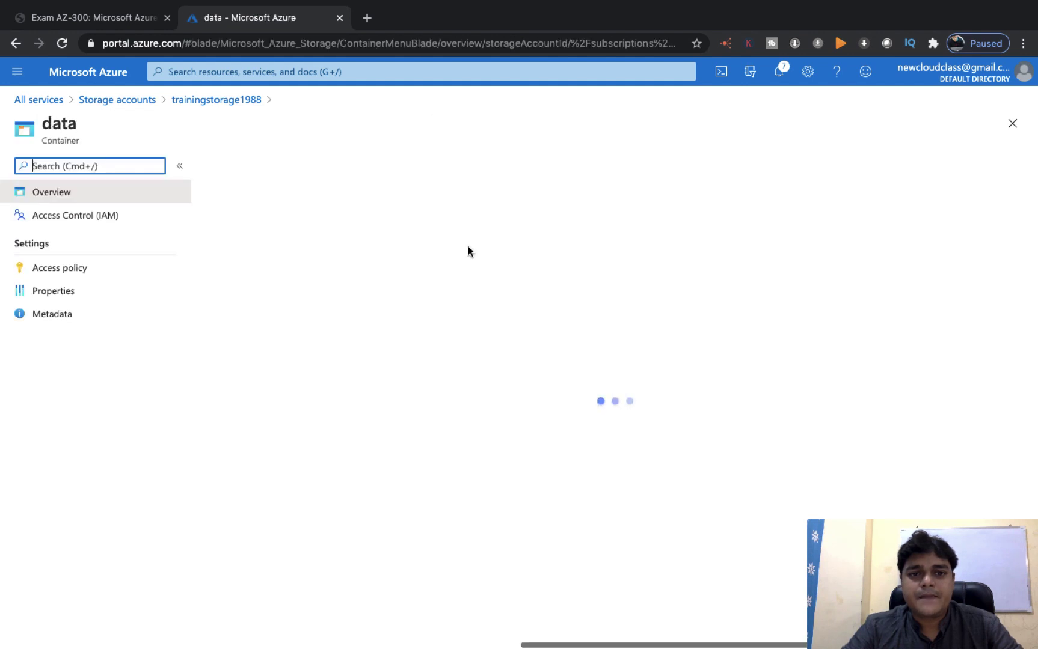
pyautogui.click(409, 168)
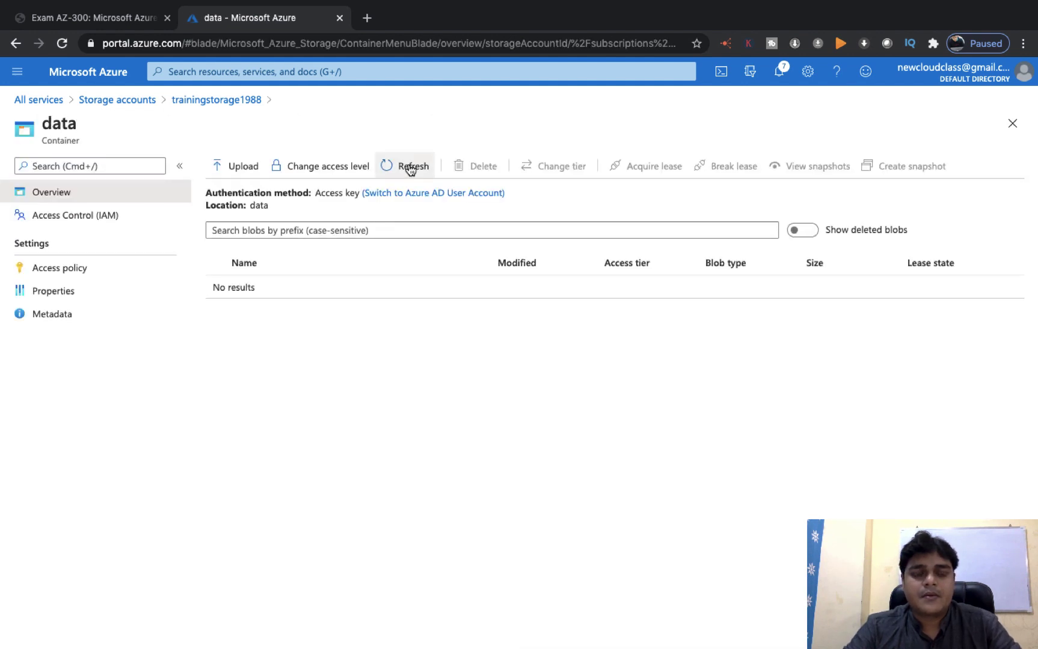
pyautogui.click(410, 169)
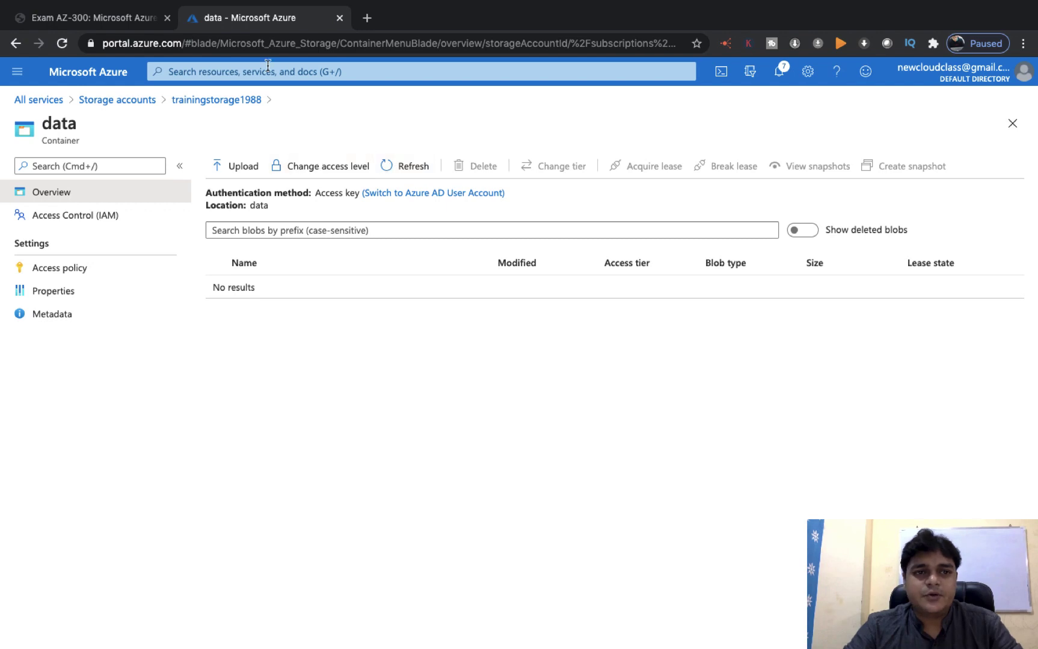
pyautogui.click(245, 49)
pyautogui.press('Return')
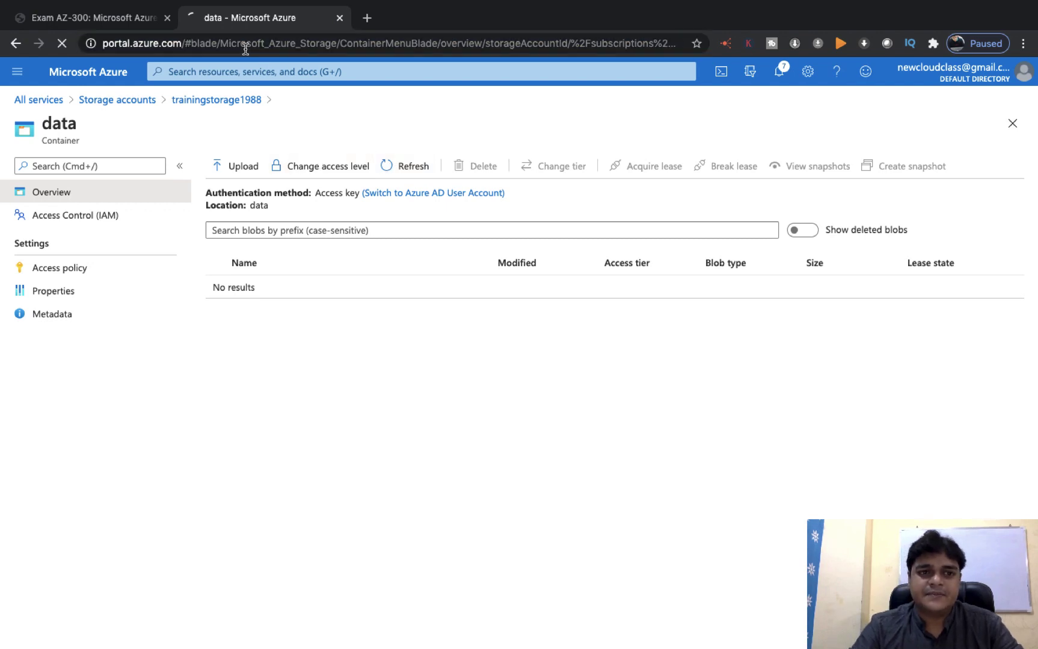
pyautogui.hotkey('ctrl', 'Left')
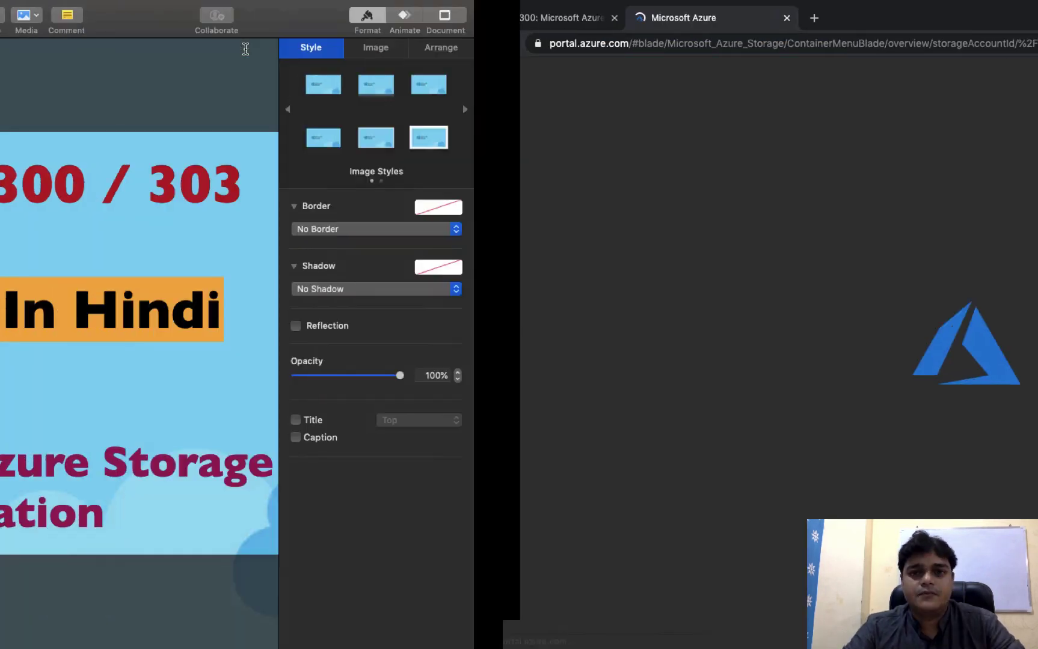
pyautogui.hotkey('ctrl', 'Right')
pyautogui.hotkey('ctrl', 'Left')
pyautogui.hotkey('ctrl', 'Left')
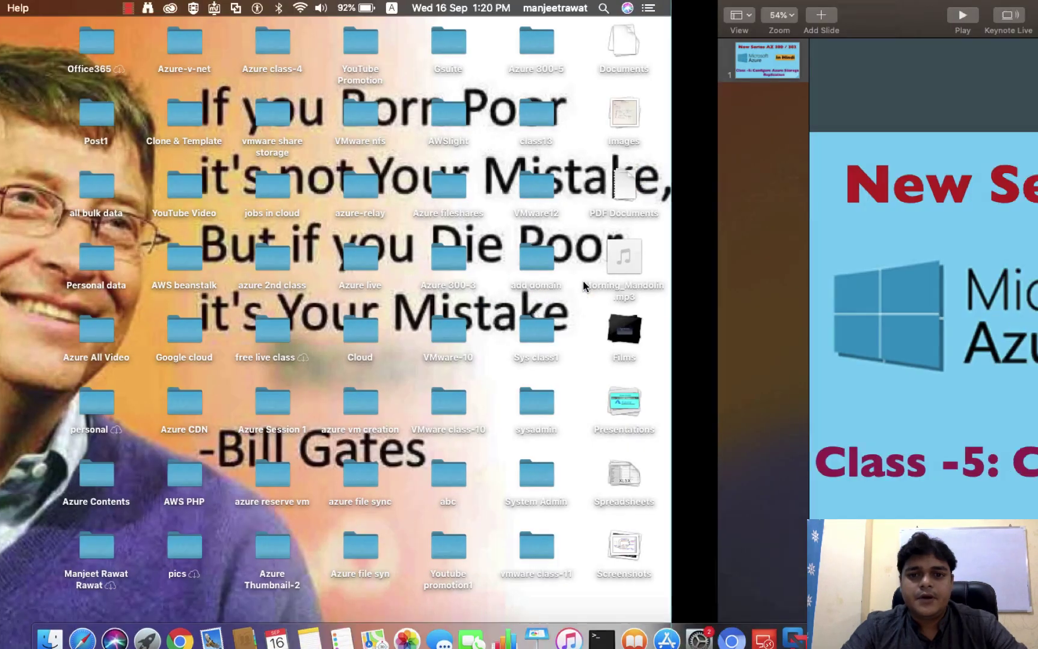
pyautogui.hotkey('ctrl', 'Right')
pyautogui.hotkey('ctrl', 'Right')
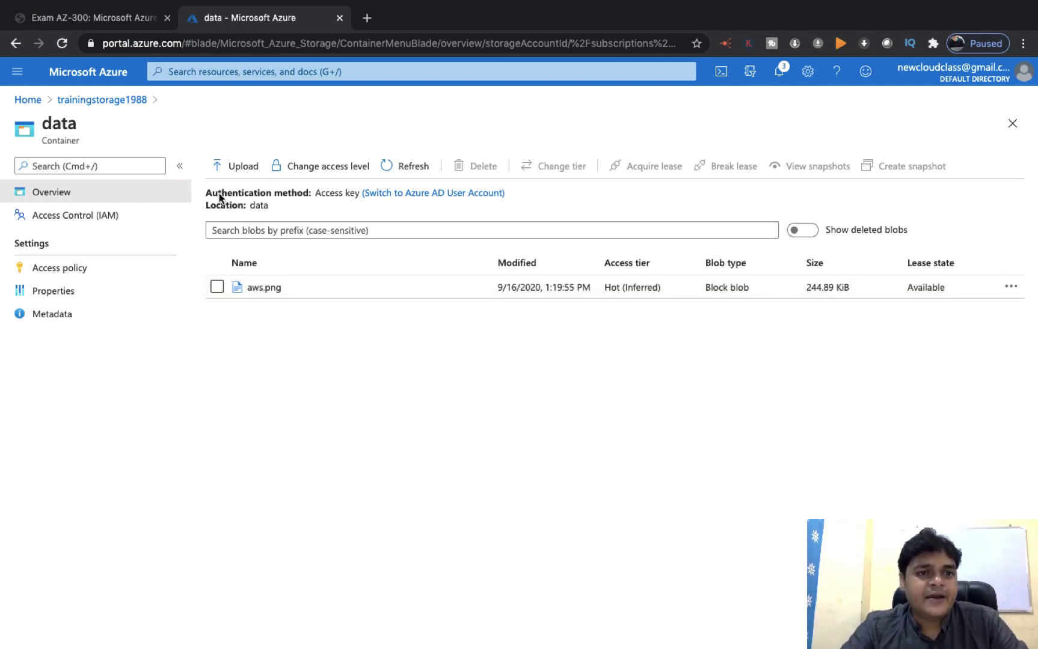
# Return to the portal home page and open the testdata container of classstorage1988 to check the source blobs.
pyautogui.click(125, 102)
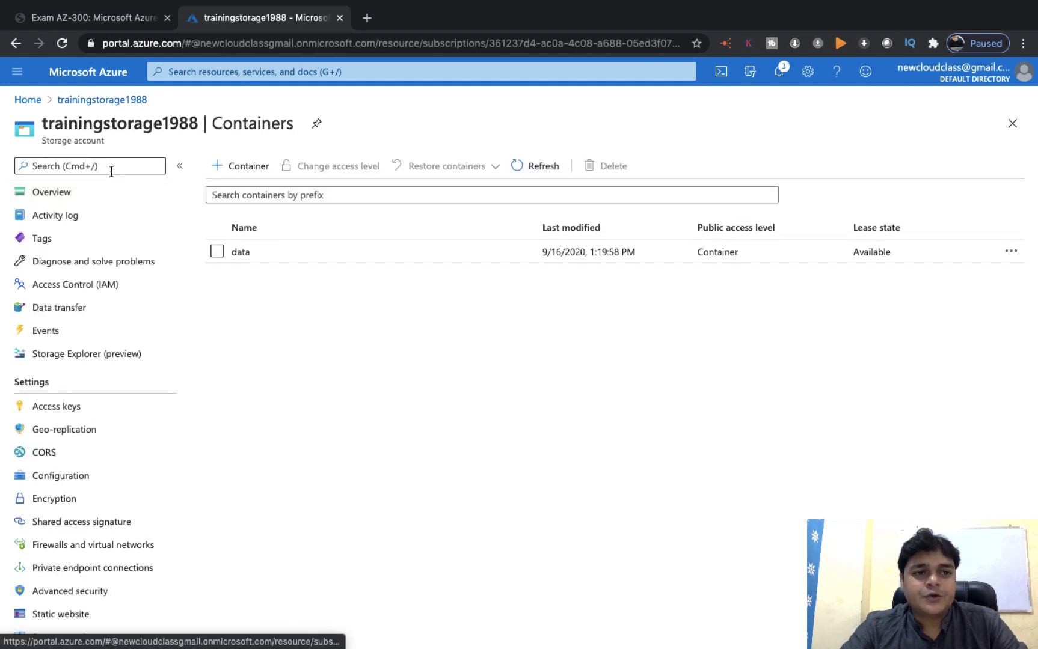
pyautogui.click(35, 101)
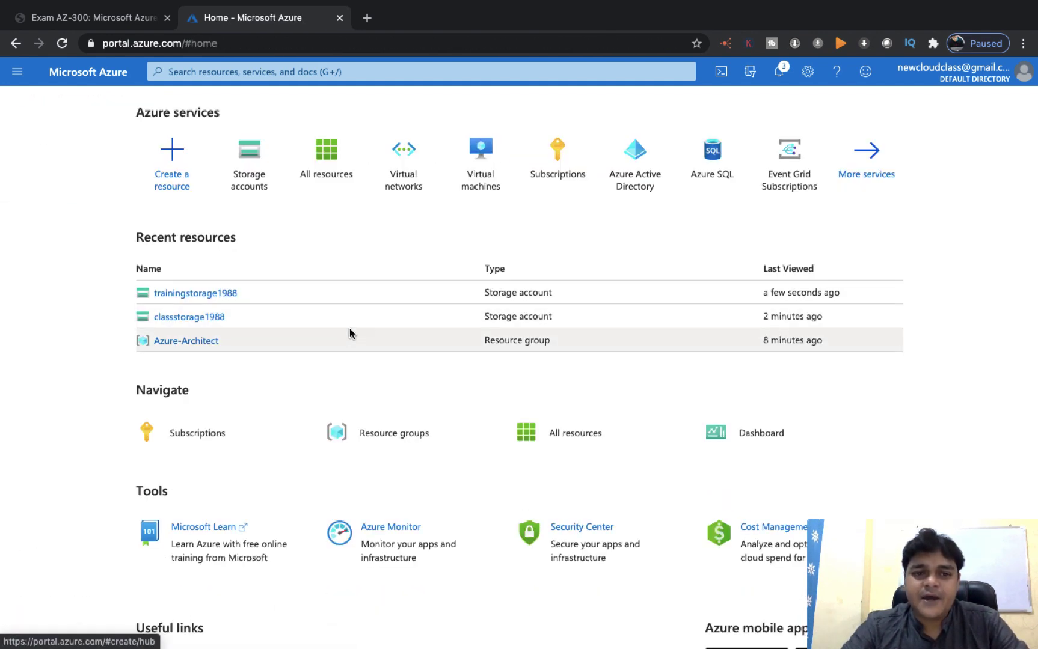
pyautogui.click(208, 324)
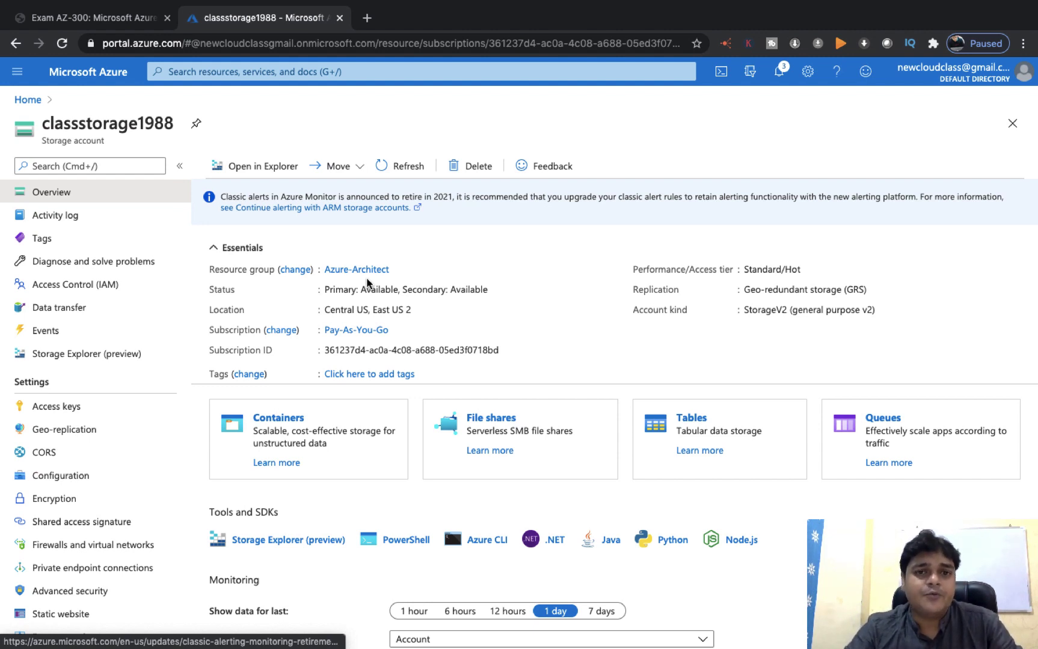
pyautogui.click(269, 423)
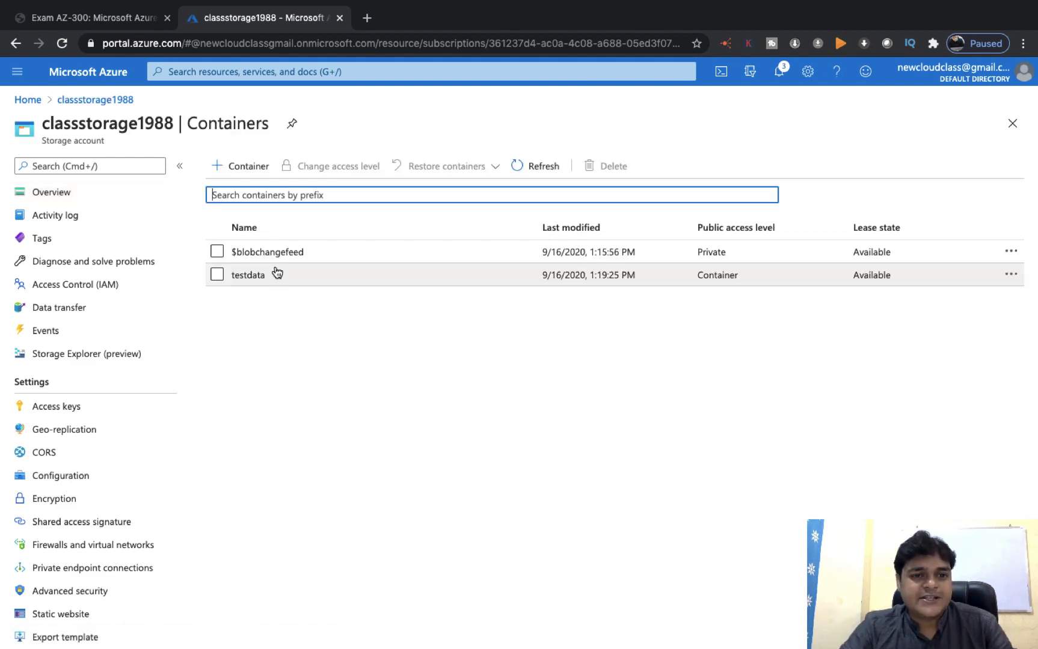
pyautogui.click(248, 275)
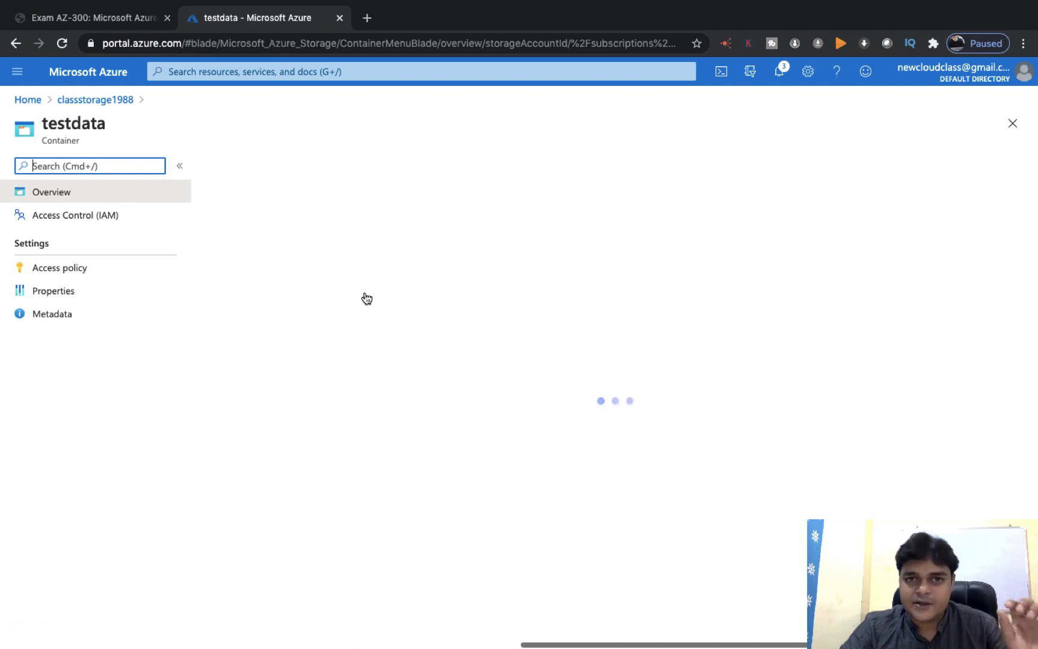
# Go back through the portal home page to trainingstorage1988's data container and refresh its blob list to compare it with the source.
pyautogui.click(90, 101)
pyautogui.click(42, 103)
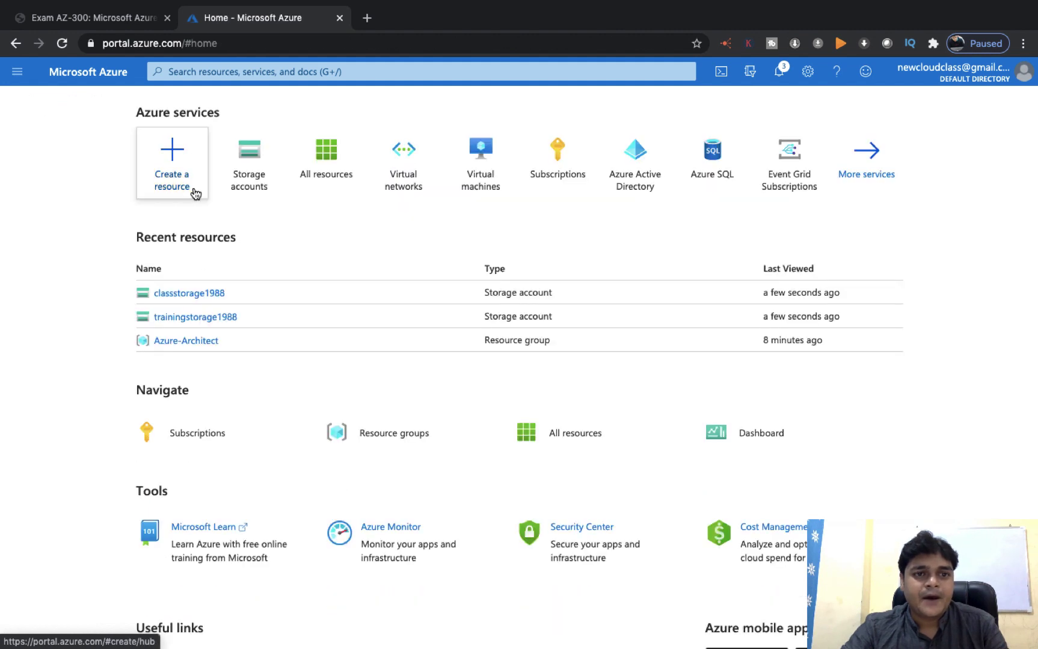
pyautogui.click(209, 312)
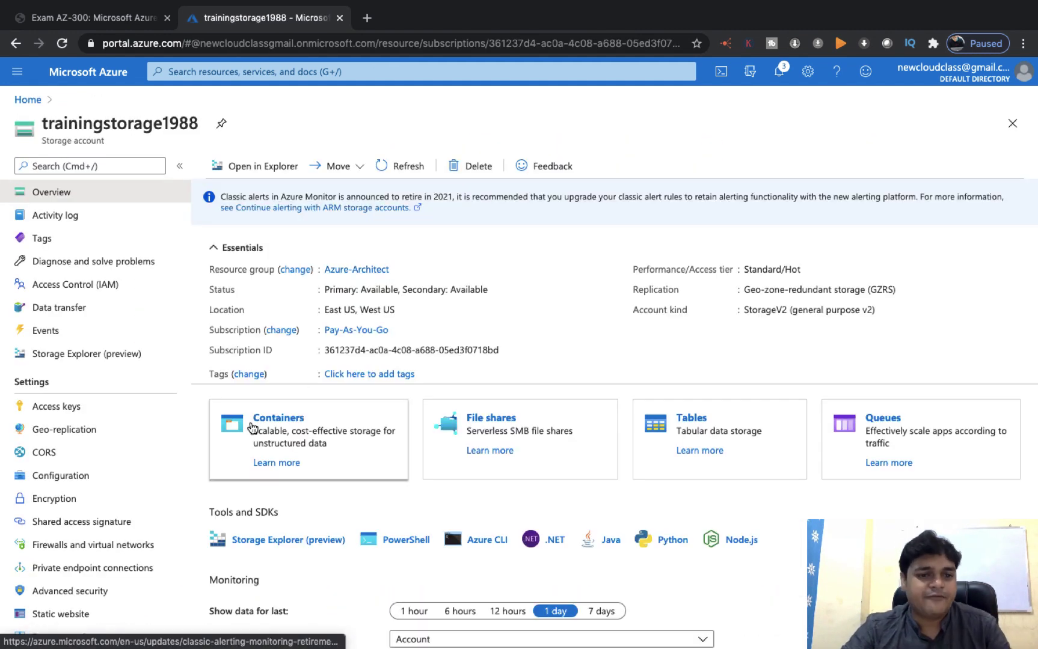
pyautogui.click(276, 421)
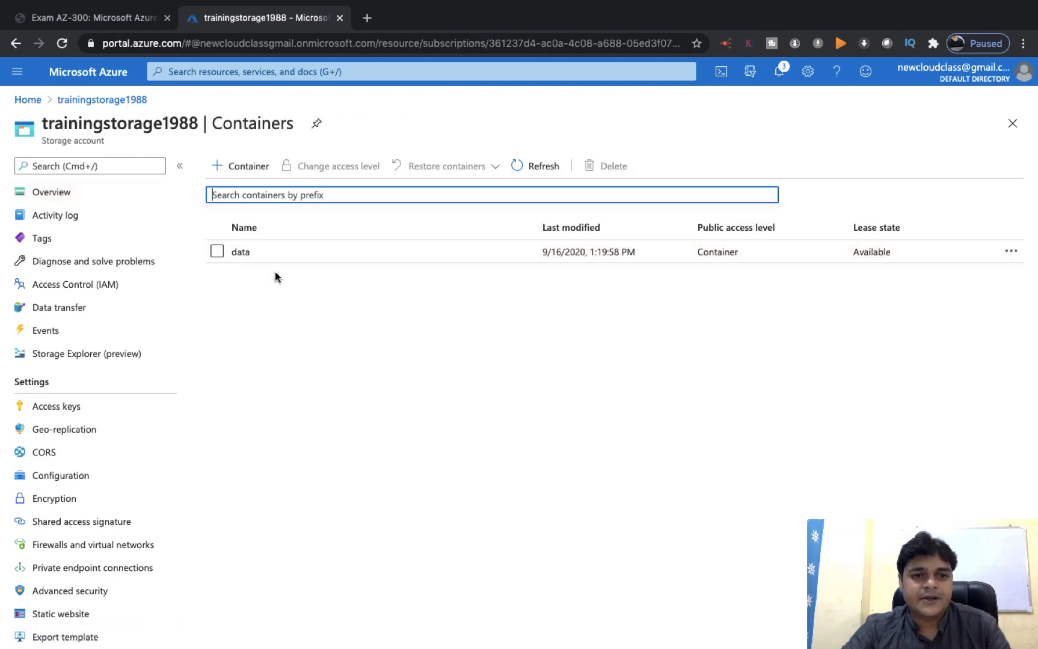
pyautogui.click(241, 253)
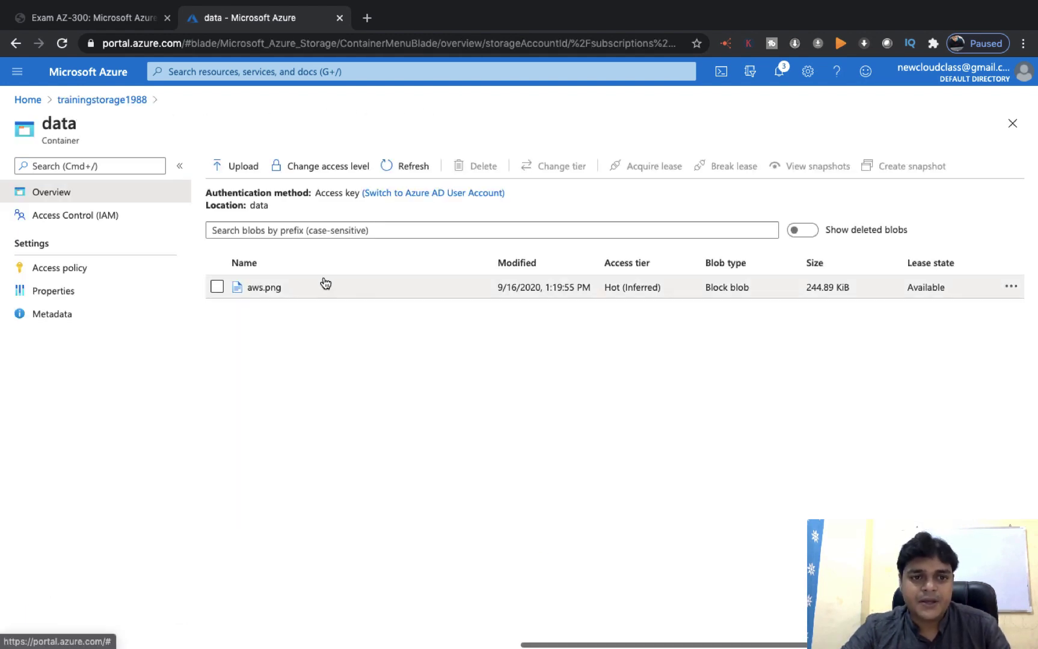
pyautogui.click(403, 166)
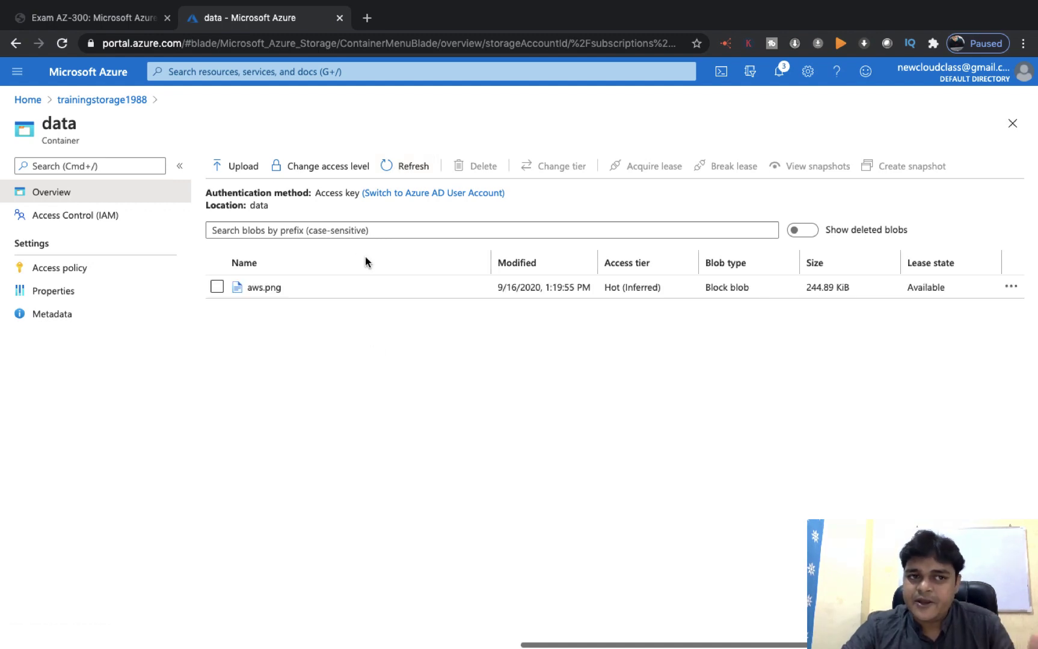
# Leave trainingstorage1988 for the portal home page and reopen the testdata container of classstorage1988.
pyautogui.click(90, 100)
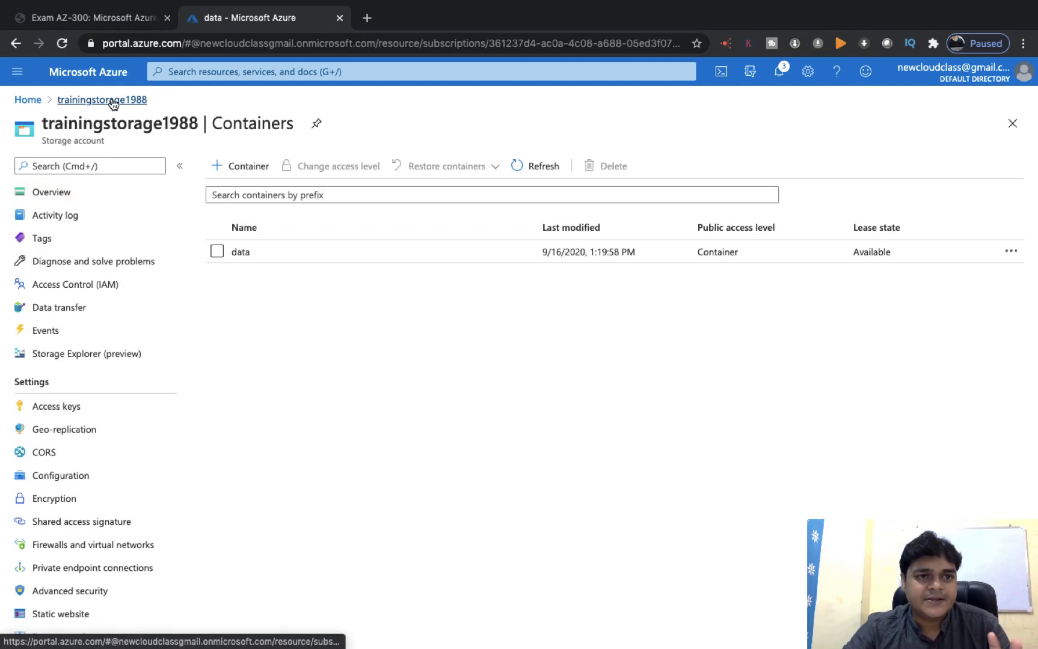
pyautogui.click(92, 101)
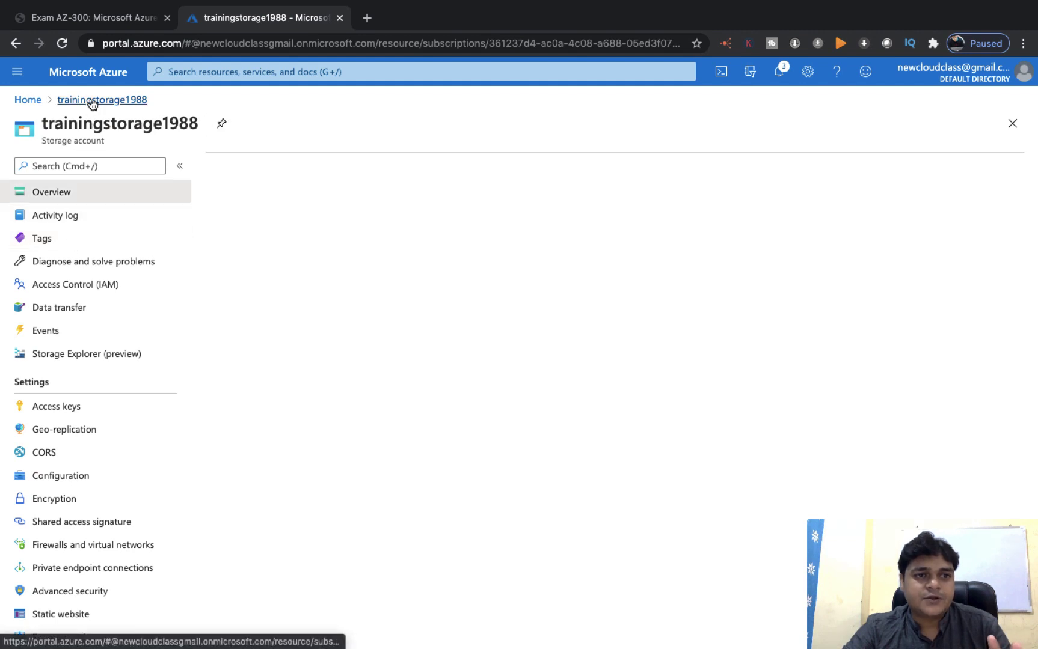
pyautogui.click(28, 101)
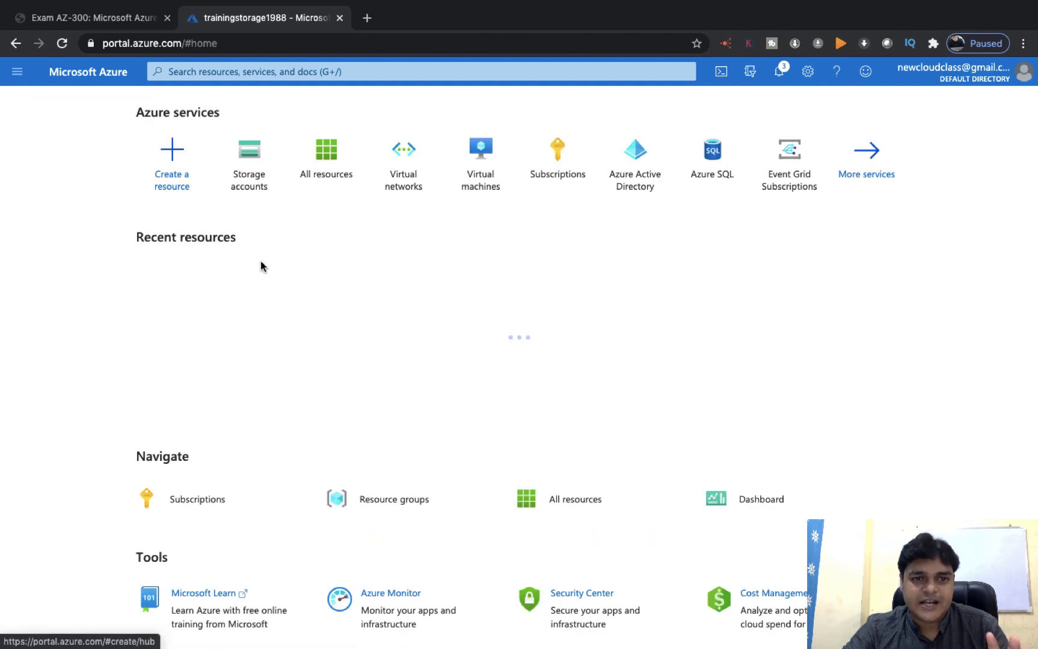
pyautogui.click(191, 318)
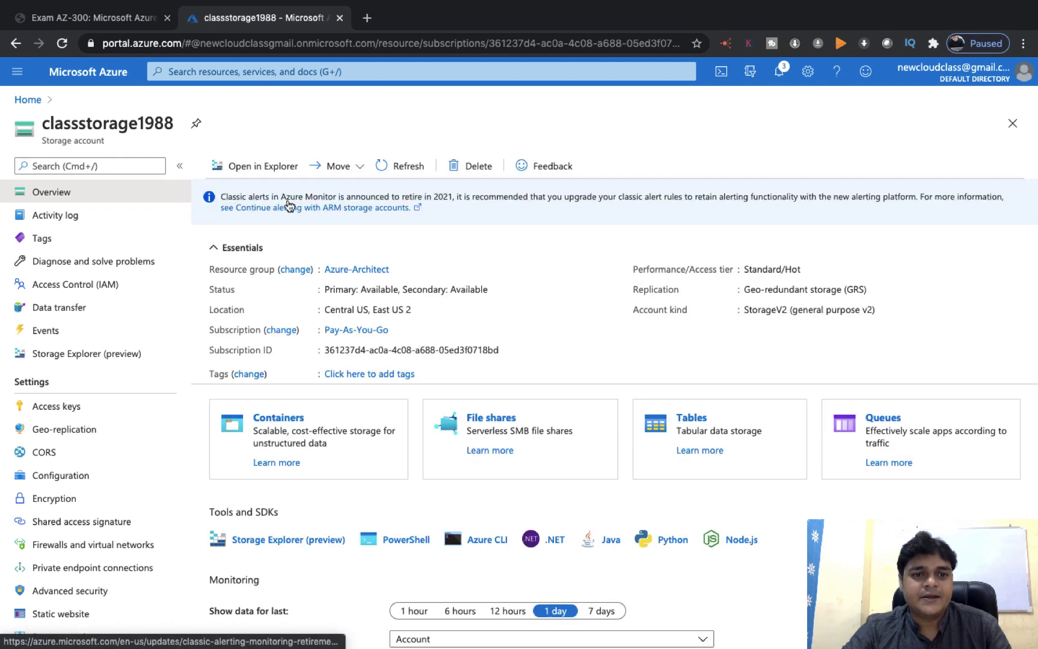
pyautogui.click(270, 426)
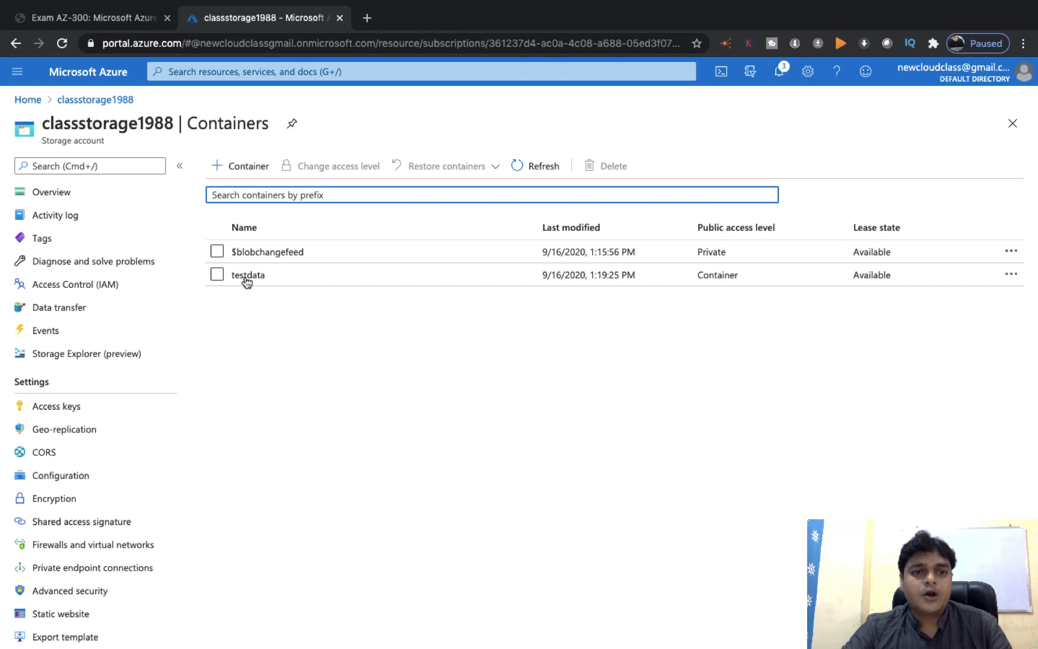
pyautogui.click(244, 280)
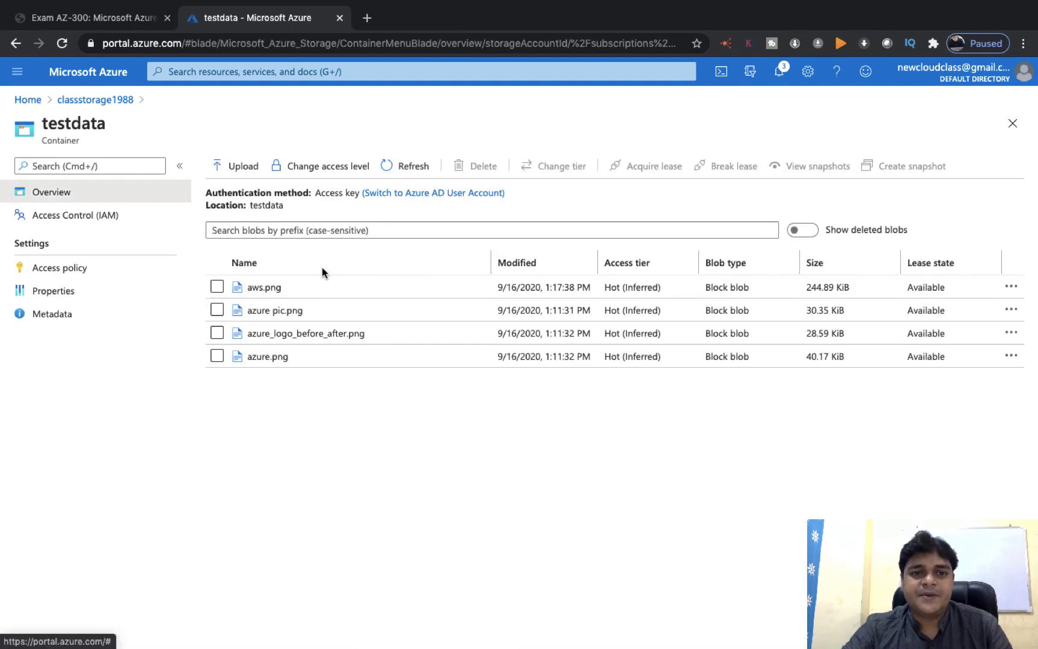
# Upload SGDMKYODHBE7XJSGVCS5A3XXPI.jpg from the Desktop folder to the testdata container.
pyautogui.click(235, 169)
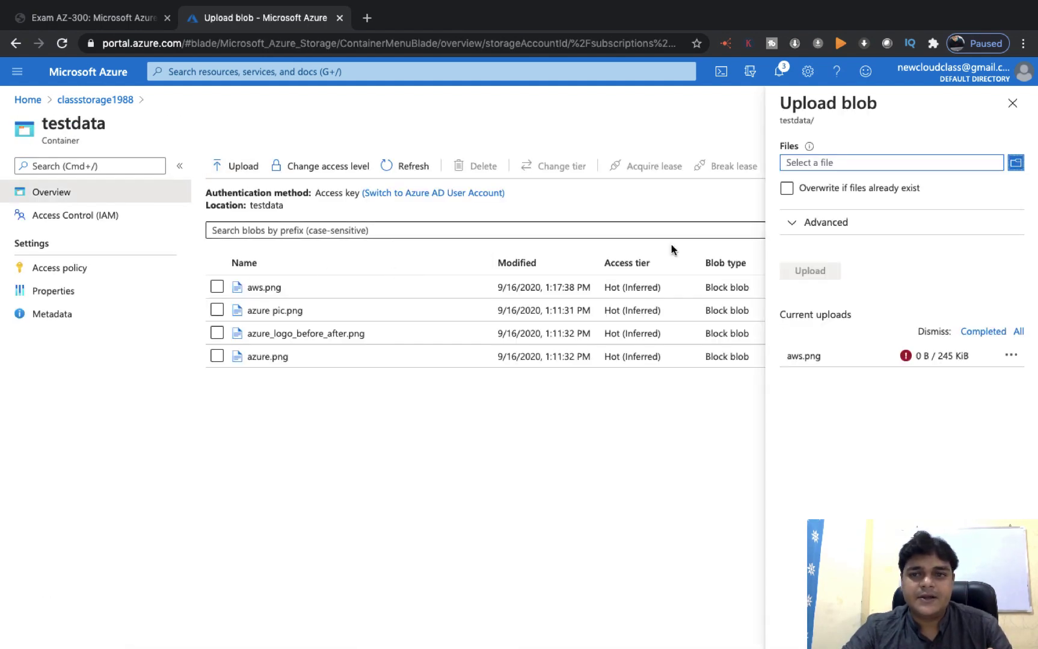
pyautogui.click(892, 164)
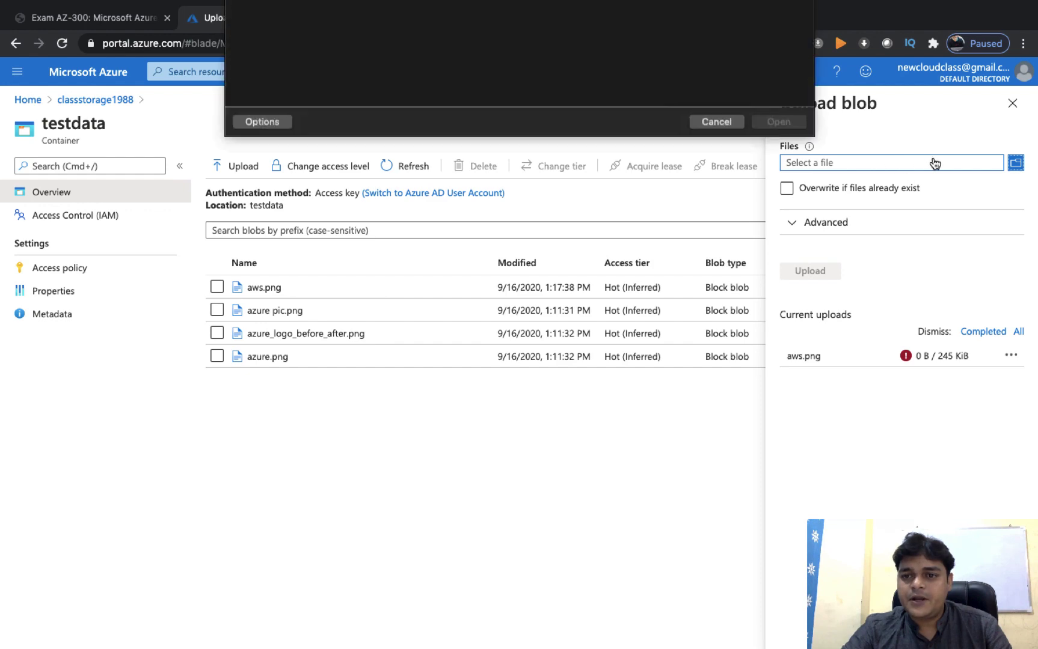
pyautogui.scroll(-10, 428, 216)
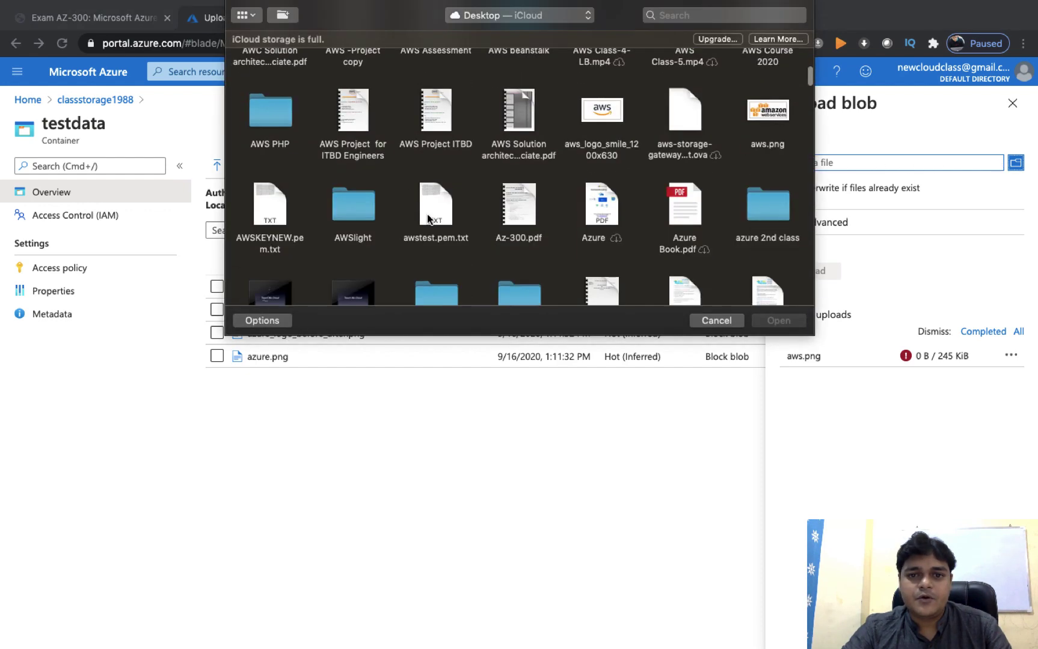
pyautogui.scroll(3, 427, 214)
pyautogui.scroll(-10, 428, 214)
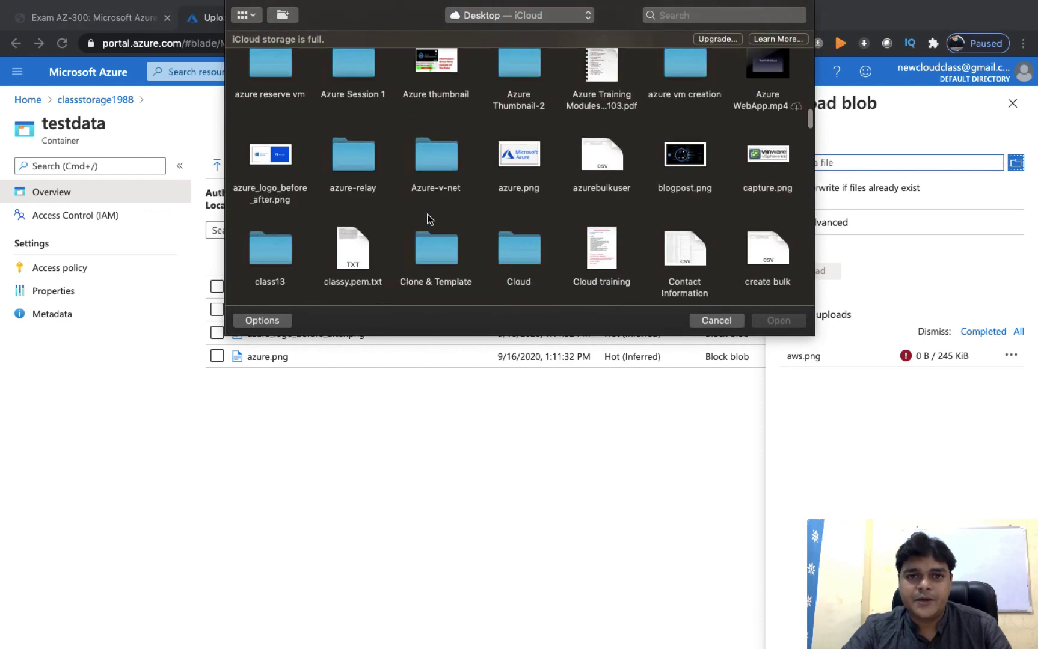
pyautogui.scroll(-5, 427, 214)
pyautogui.scroll(-10, 427, 214)
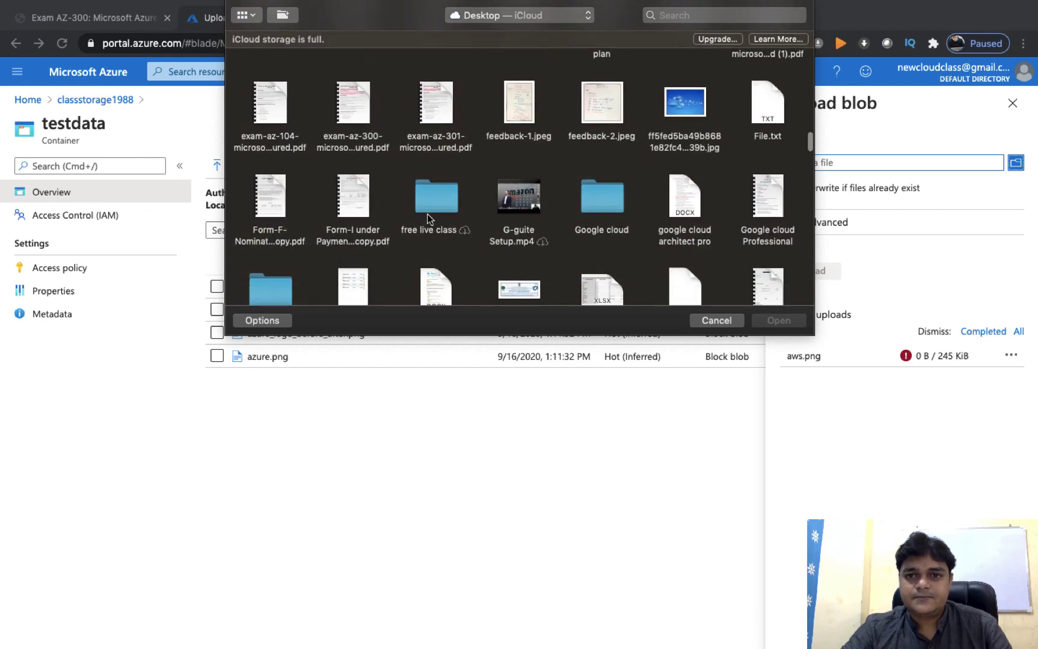
pyautogui.scroll(-10, 428, 214)
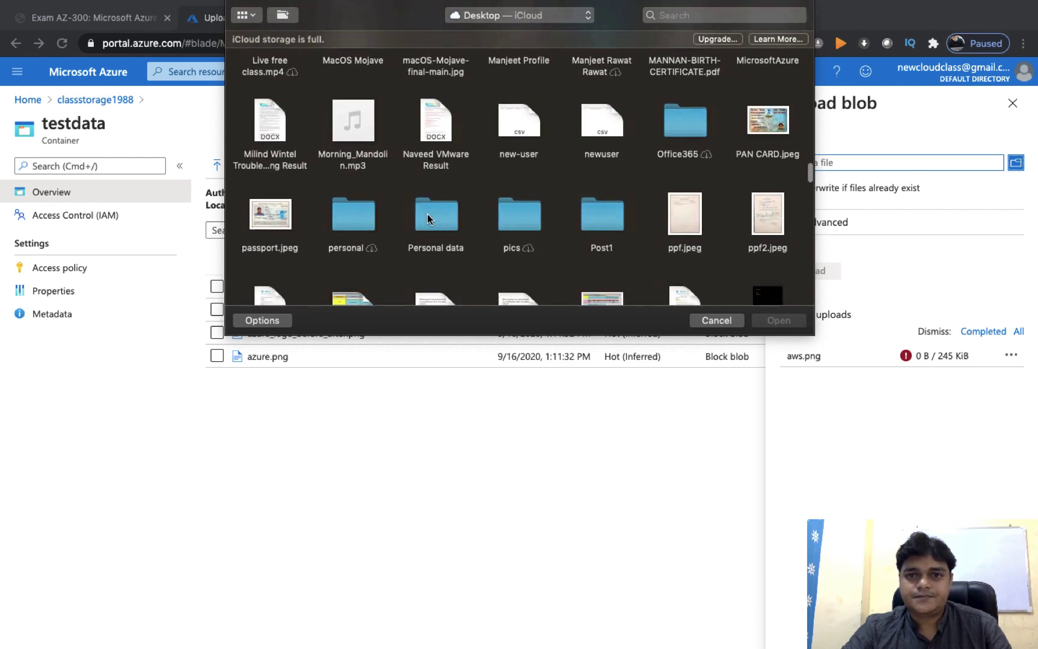
pyautogui.scroll(-10, 427, 214)
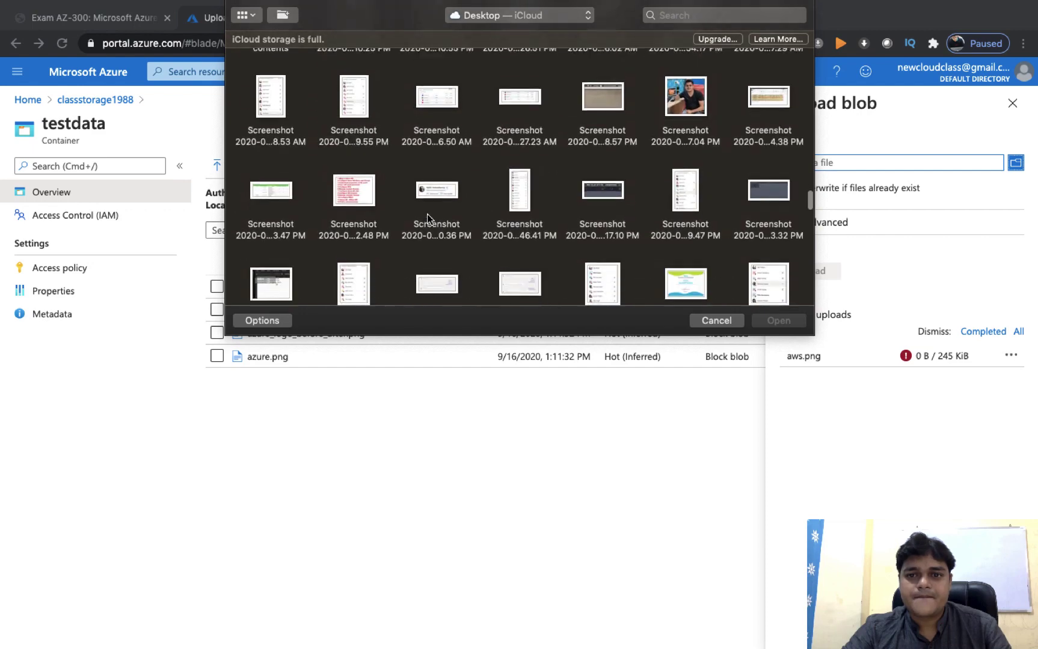
pyautogui.scroll(-10, 427, 218)
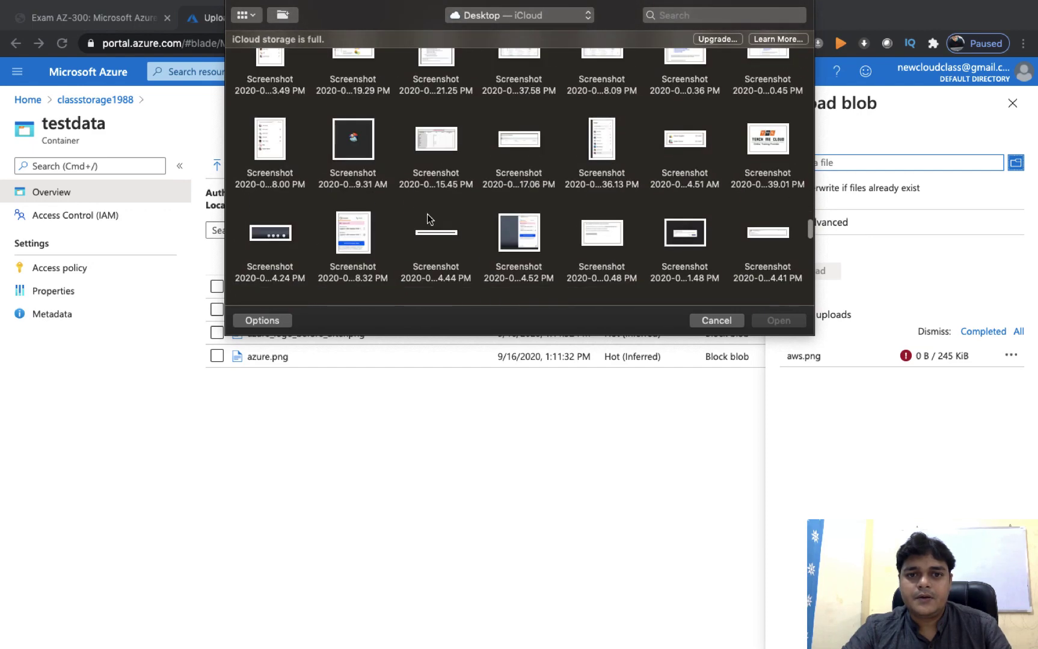
pyautogui.scroll(-3, 427, 218)
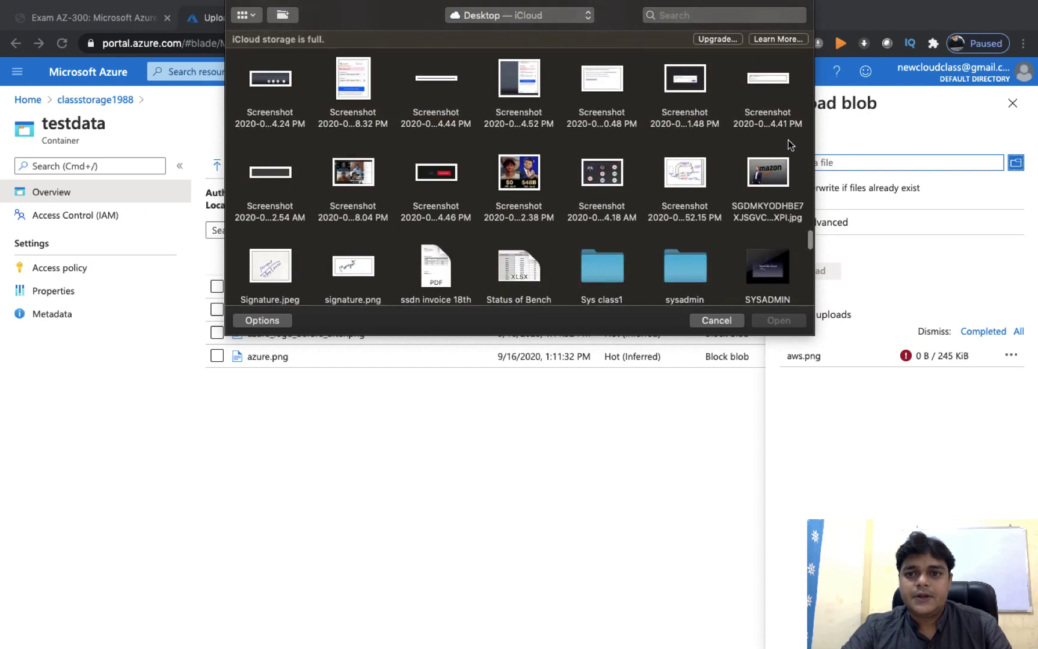
pyautogui.click(787, 180)
pyautogui.click(779, 270)
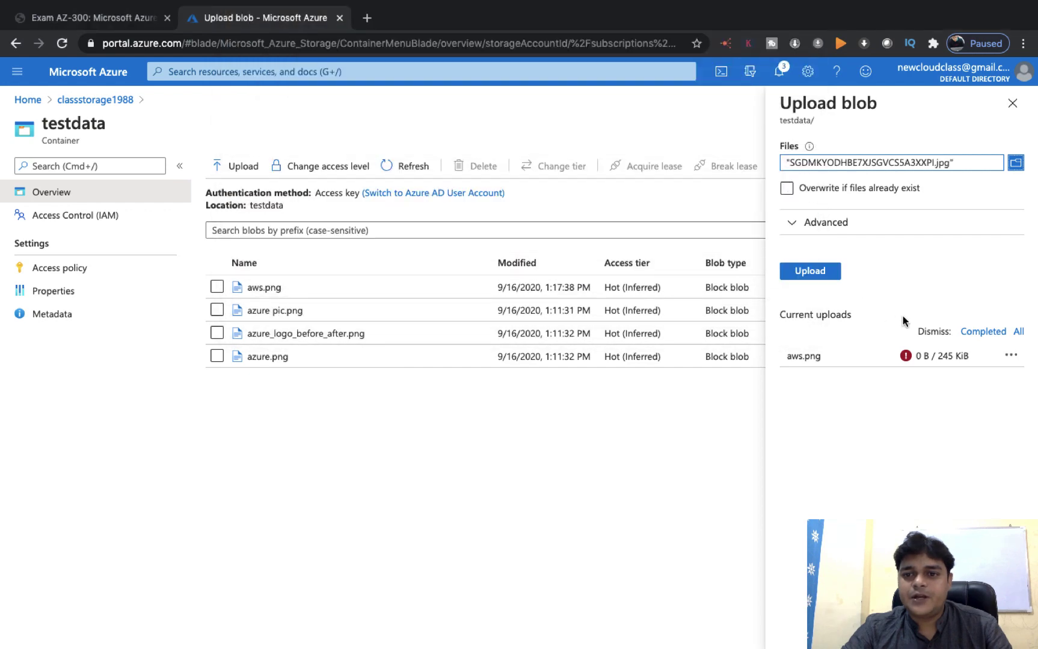
pyautogui.click(813, 272)
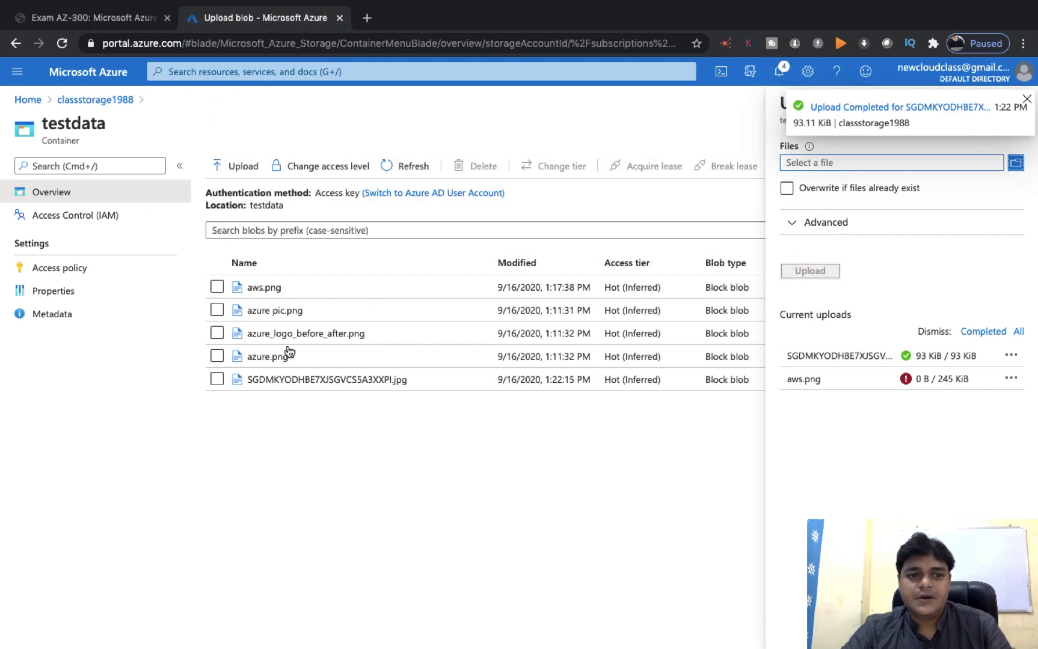
# Open the uploaded jpg's details and apply the Container (anonymous read access for containers and blobs) public access level to testdata.
pyautogui.click(262, 380)
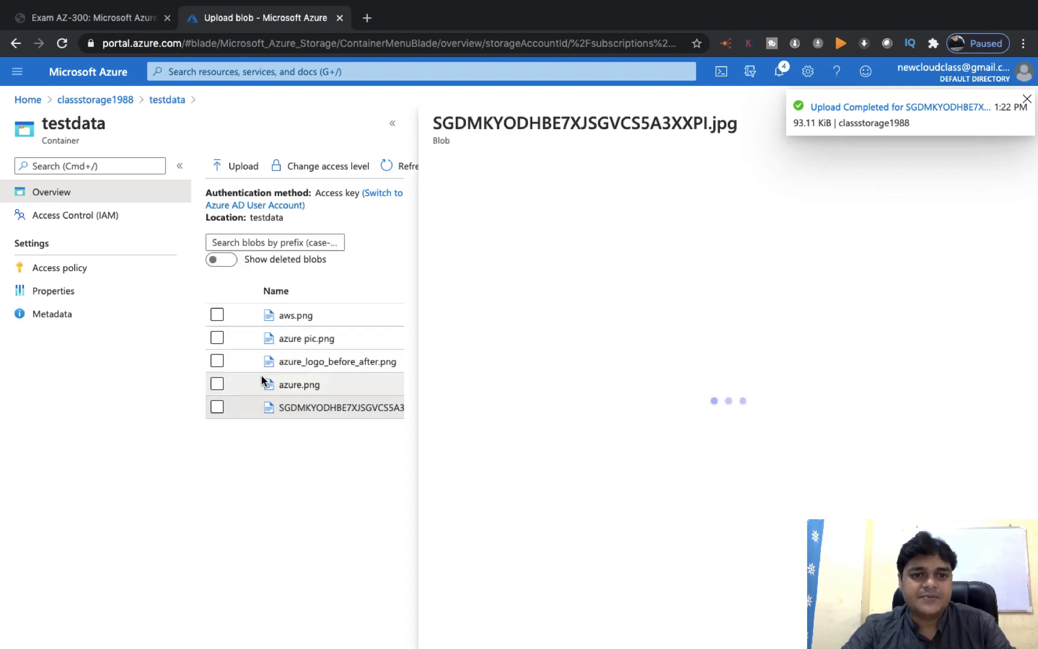
pyautogui.click(324, 178)
pyautogui.click(291, 278)
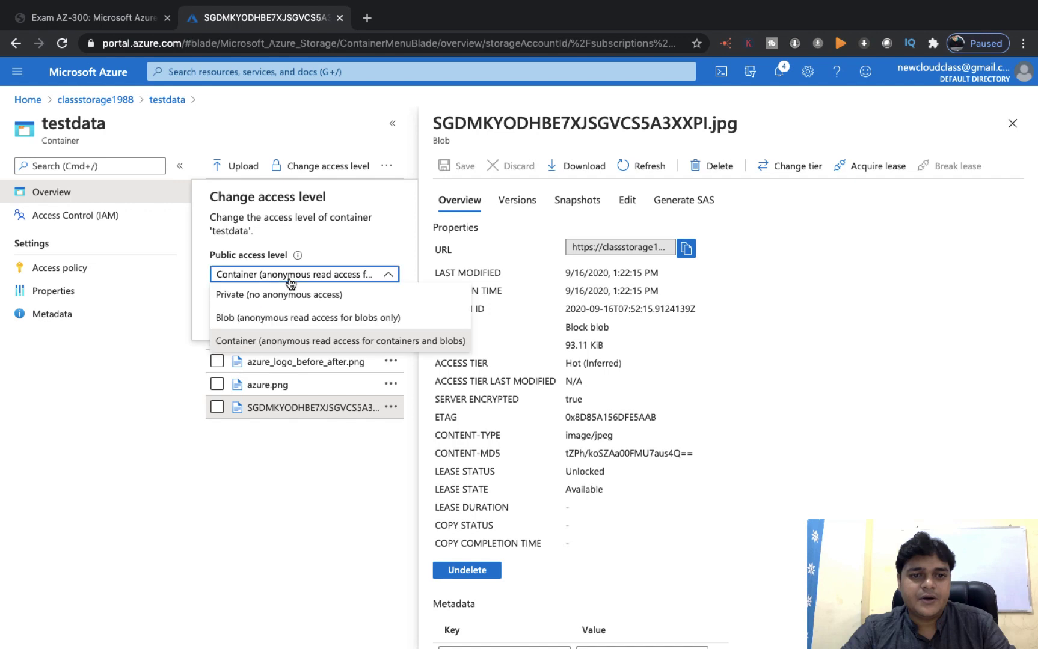
pyautogui.click(272, 340)
pyautogui.click(238, 320)
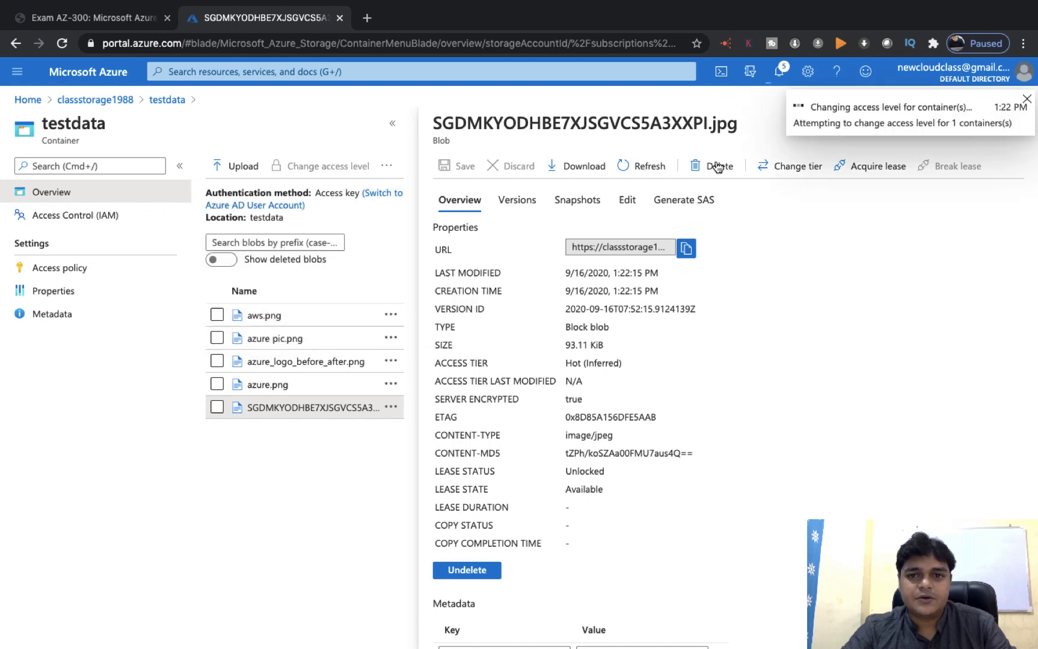
# Refresh and close the uploaded jpg's details, and reopen them from the testdata blob list.
pyautogui.click(642, 170)
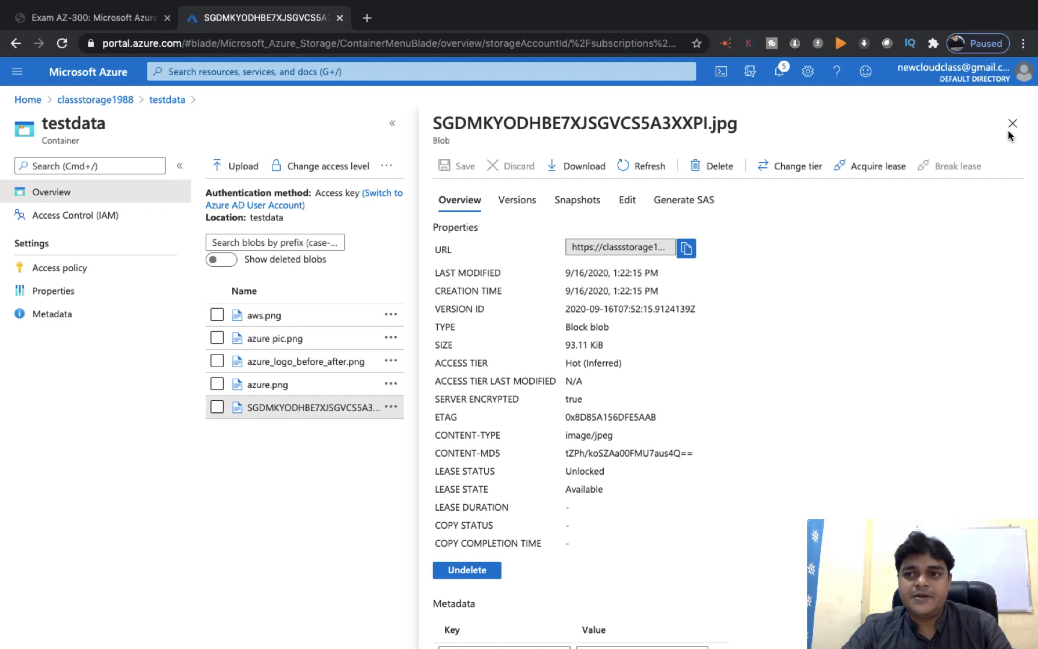
pyautogui.click(1012, 124)
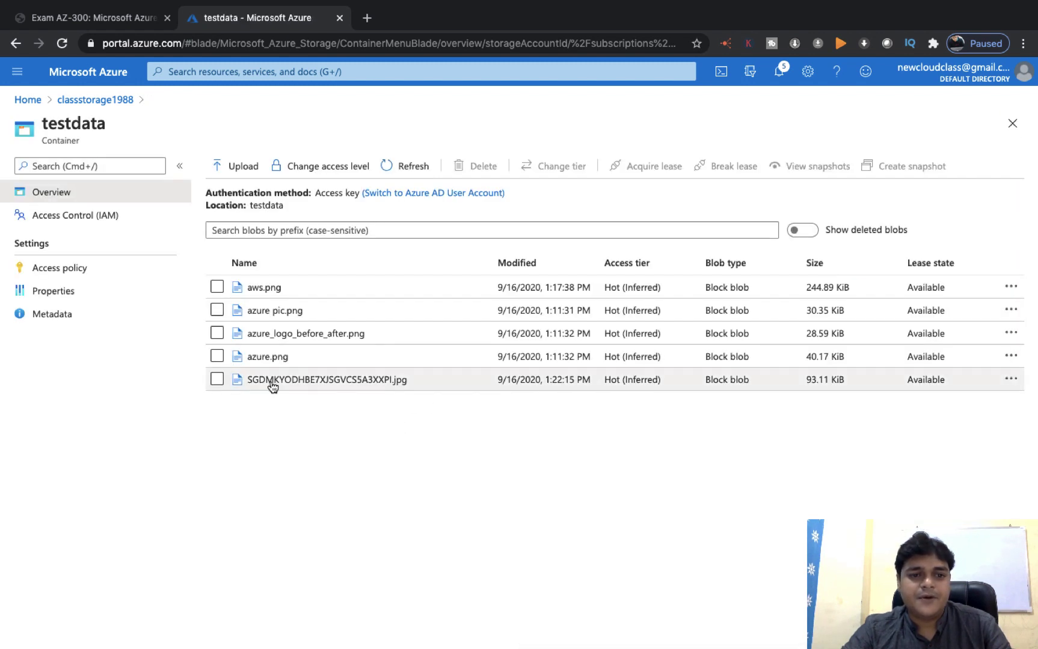
pyautogui.click(399, 382)
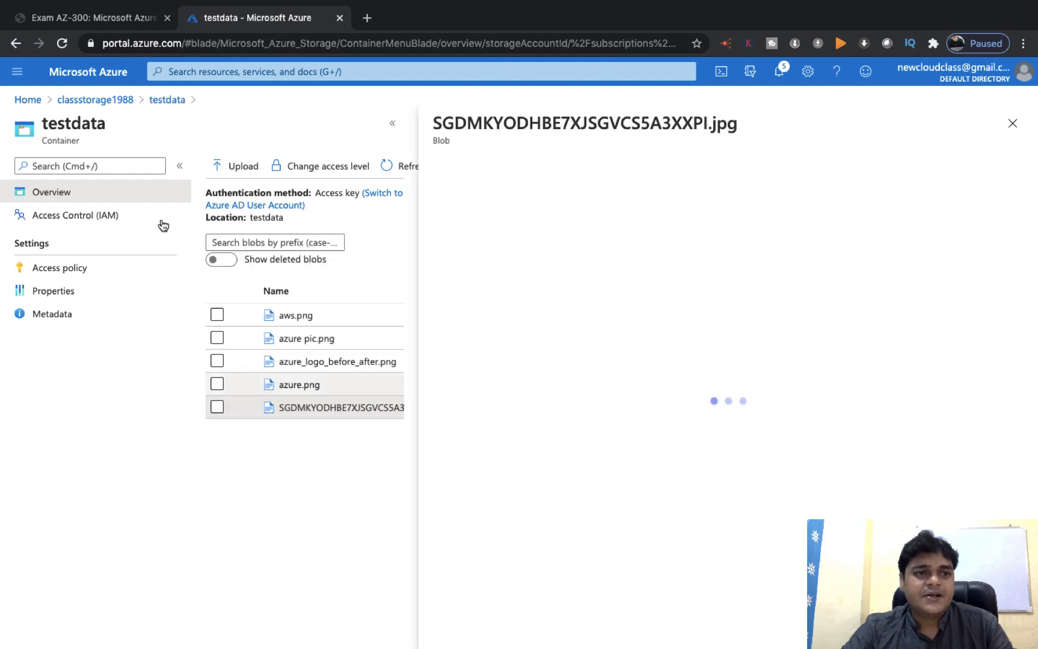
# Return to the portal home page, open the data container of trainingstorage1988 and refresh its blob list.
pyautogui.click(27, 101)
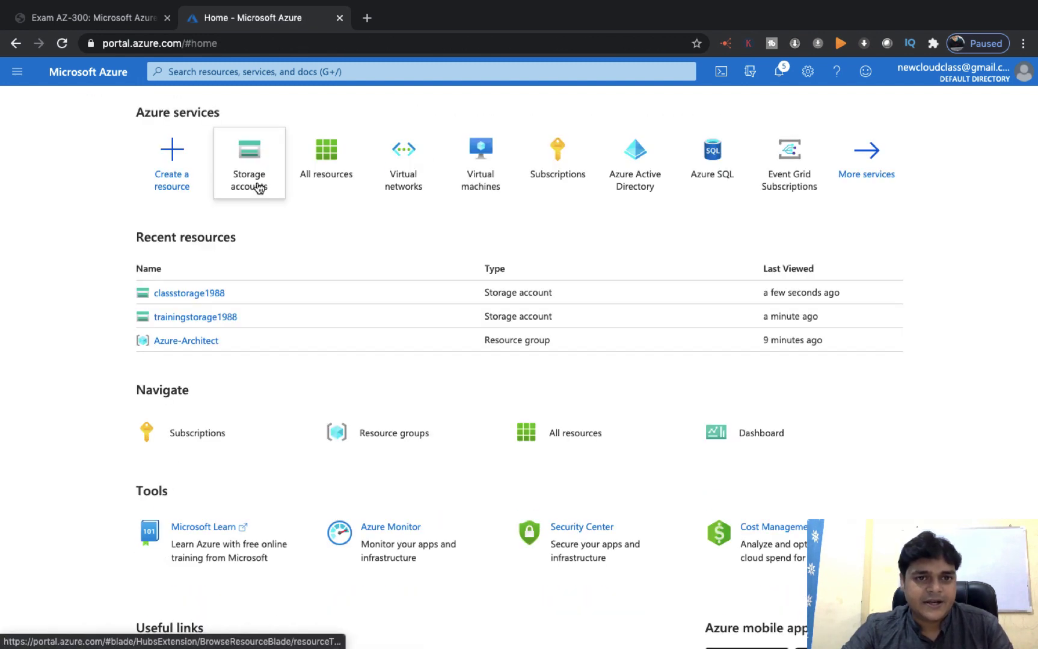
pyautogui.click(184, 318)
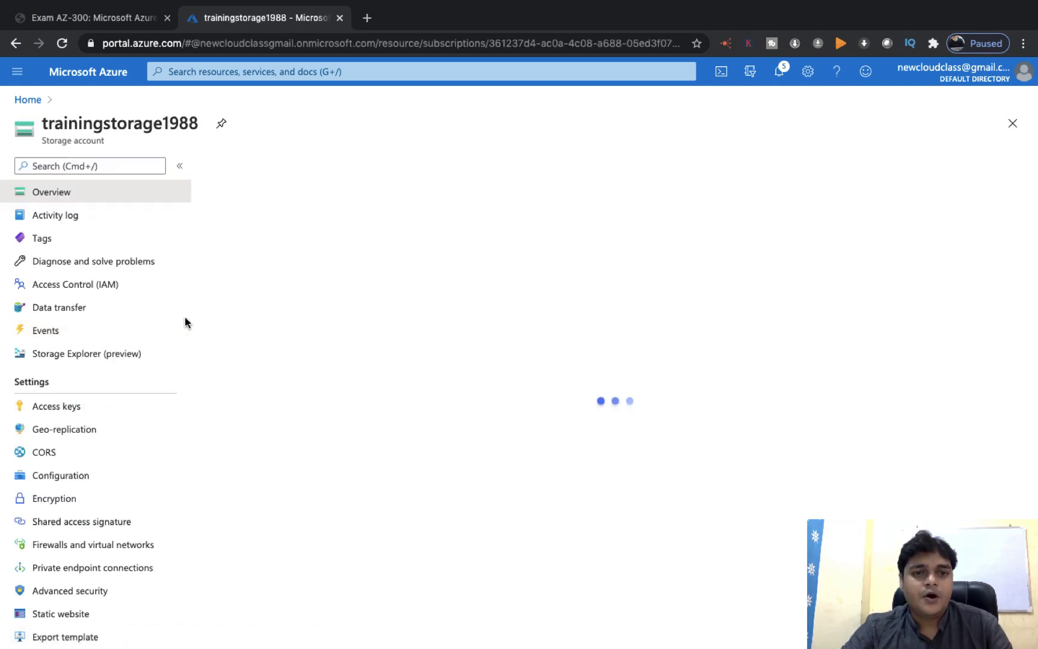
pyautogui.click(279, 420)
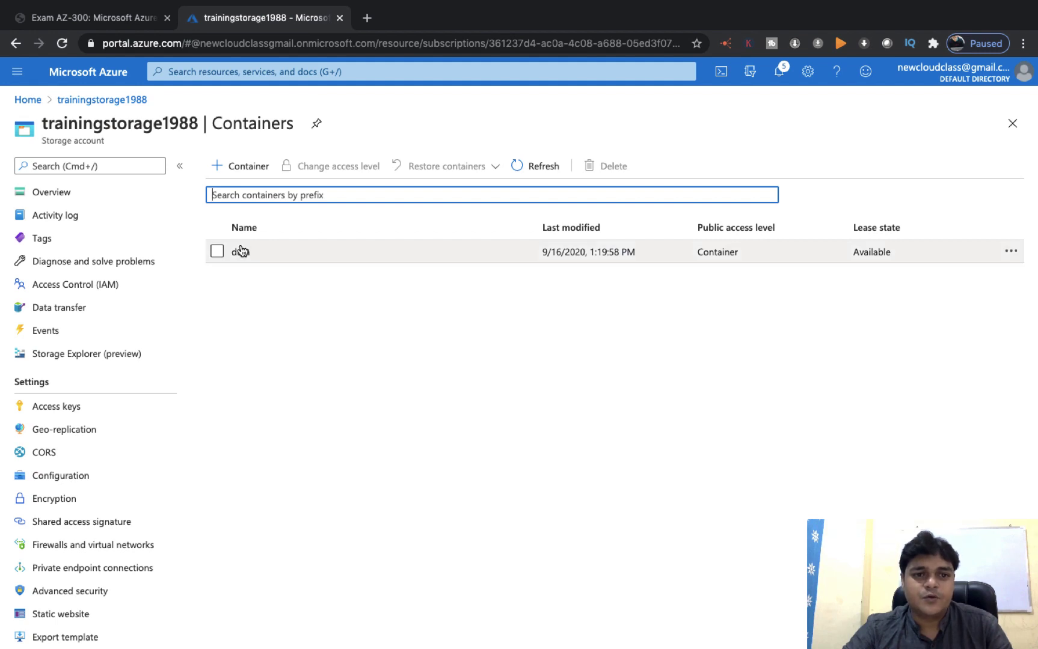
pyautogui.click(239, 252)
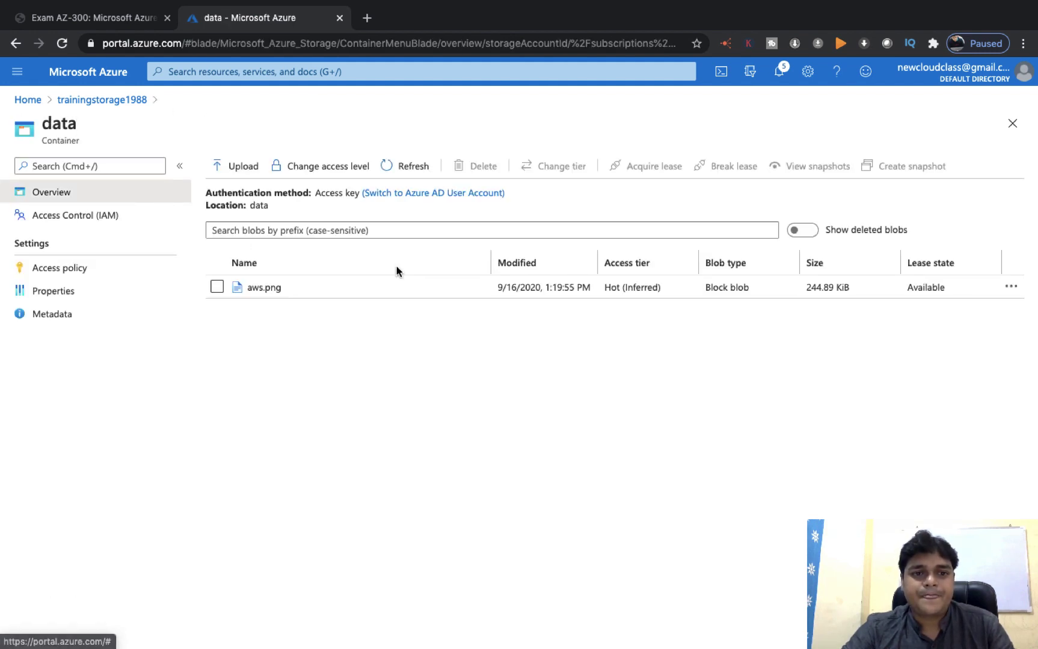
pyautogui.click(408, 165)
# Check the data container's public access level options, leaving Container (anonymous read access for containers and blobs) selected.
pyautogui.click(331, 168)
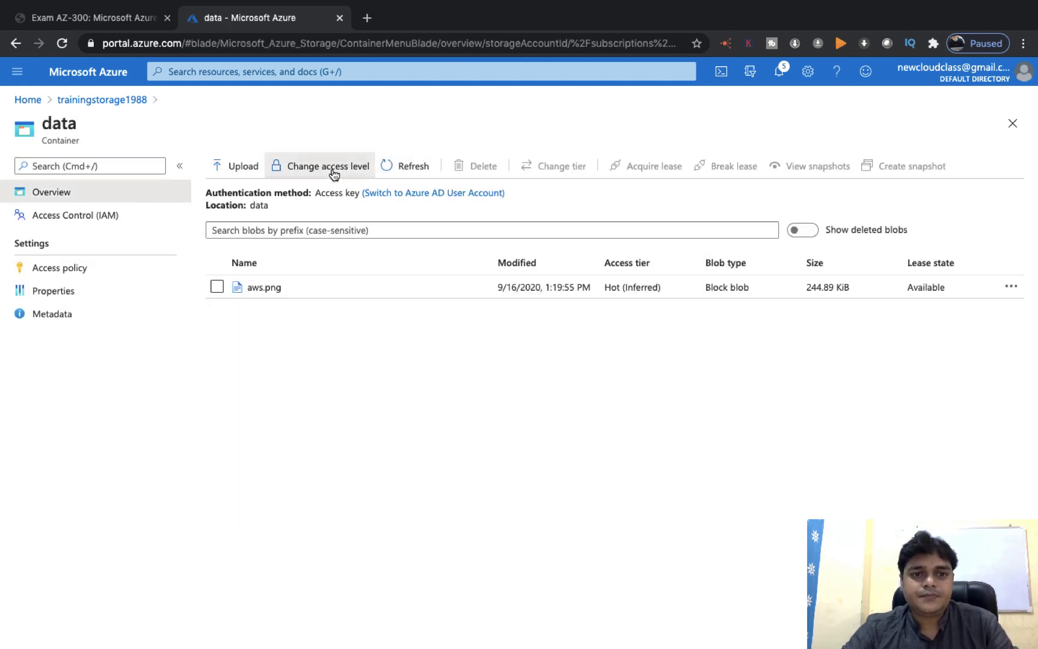
pyautogui.click(315, 265)
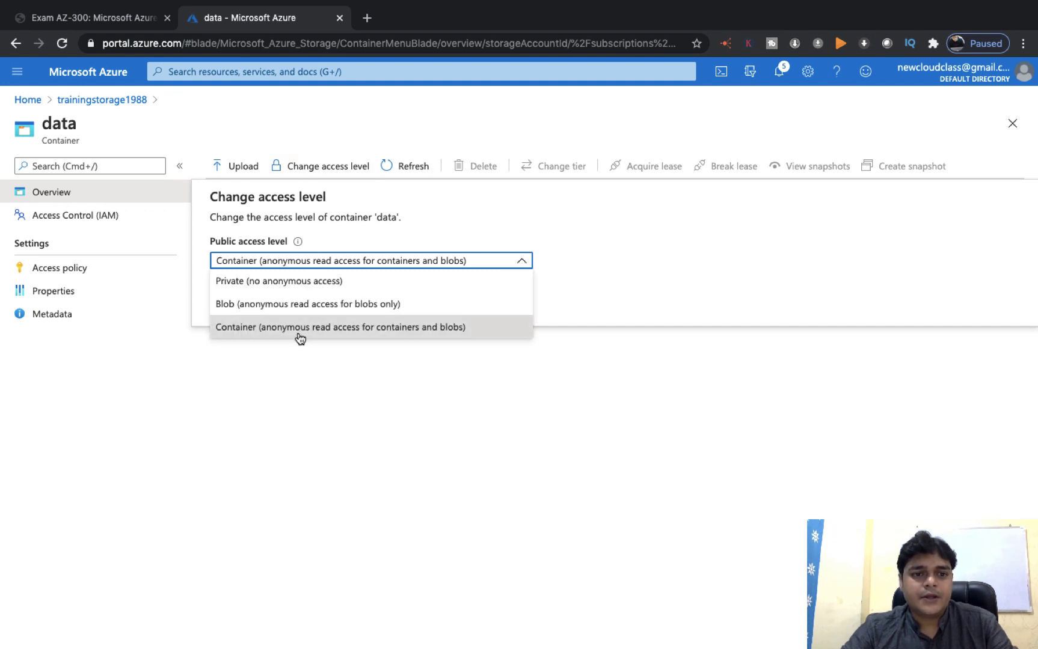
pyautogui.click(297, 330)
pyautogui.click(388, 172)
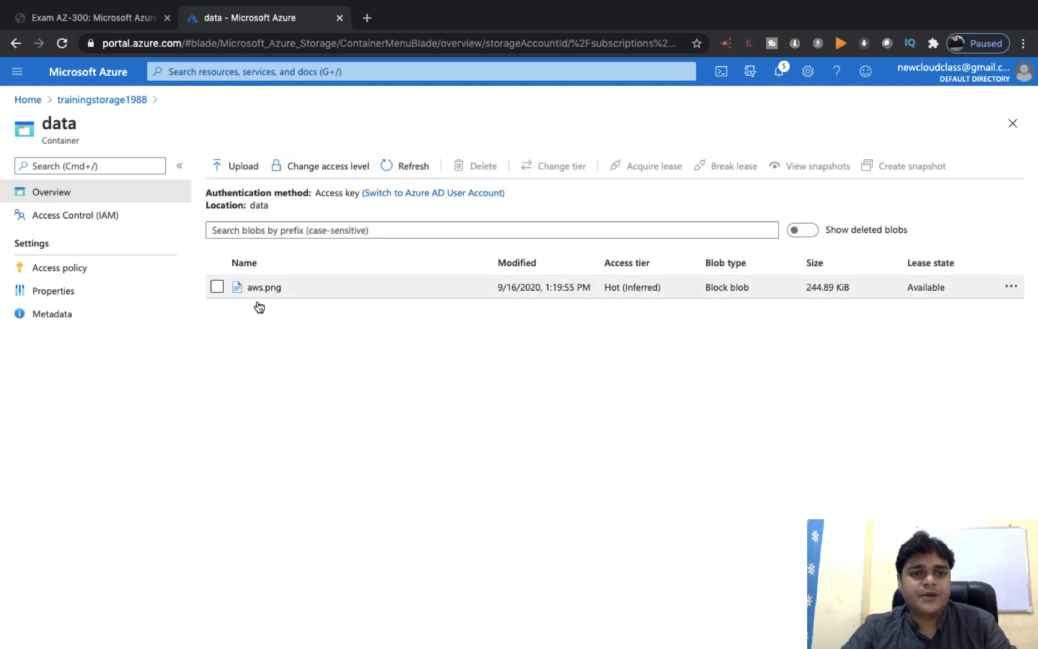
# Refresh the data container's blob list repeatedly to check whether the new jpg has replicated.
pyautogui.click(390, 168)
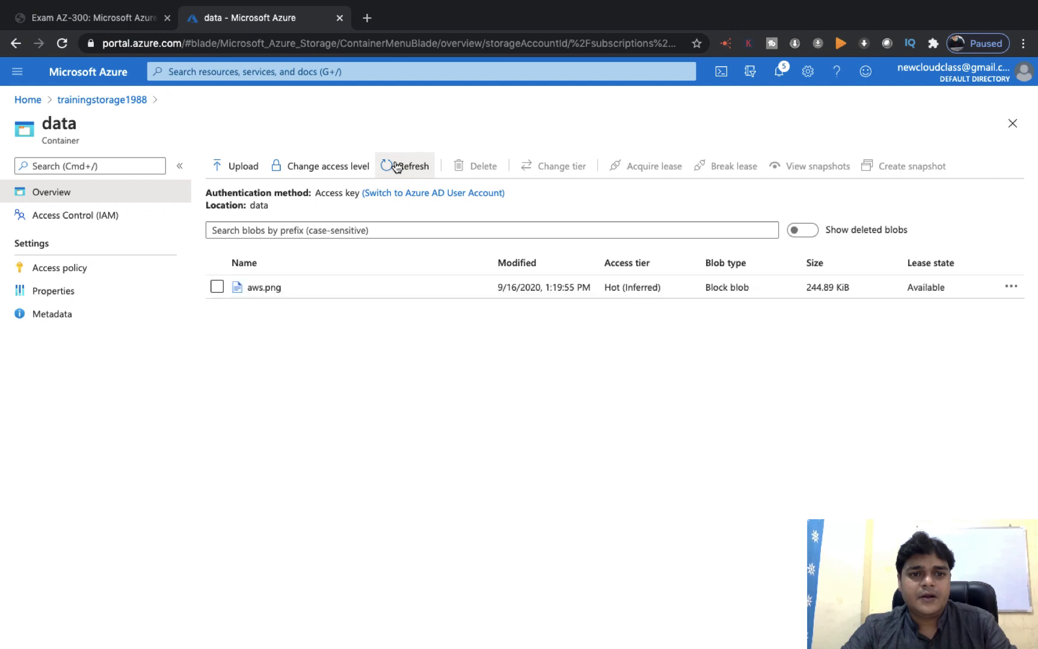
pyautogui.click(397, 167)
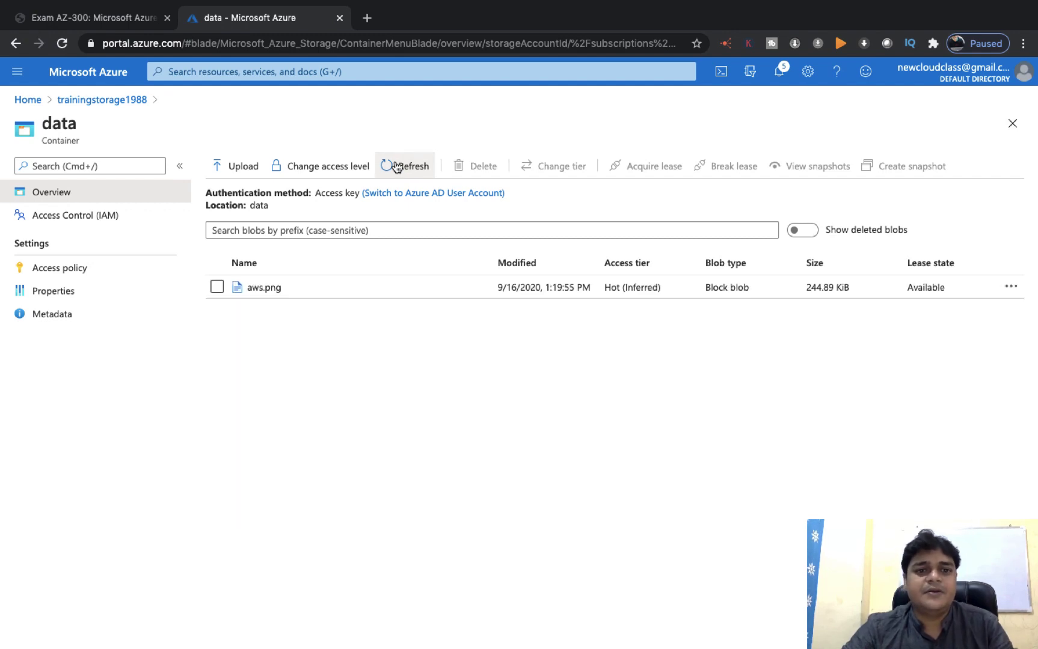
pyautogui.click(397, 168)
pyautogui.click(397, 167)
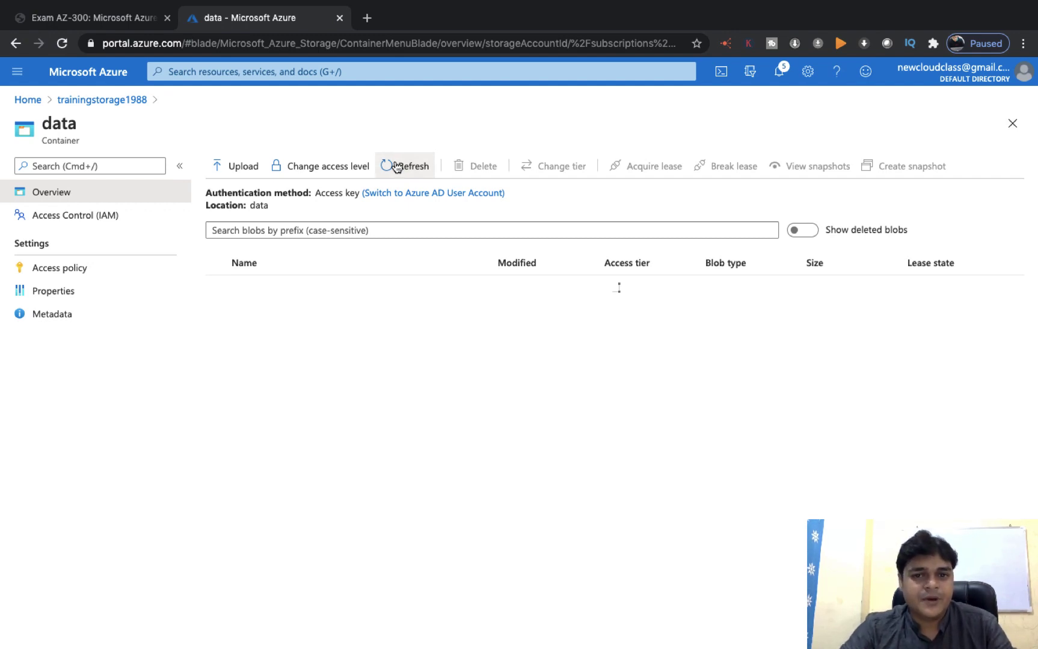
pyautogui.click(397, 168)
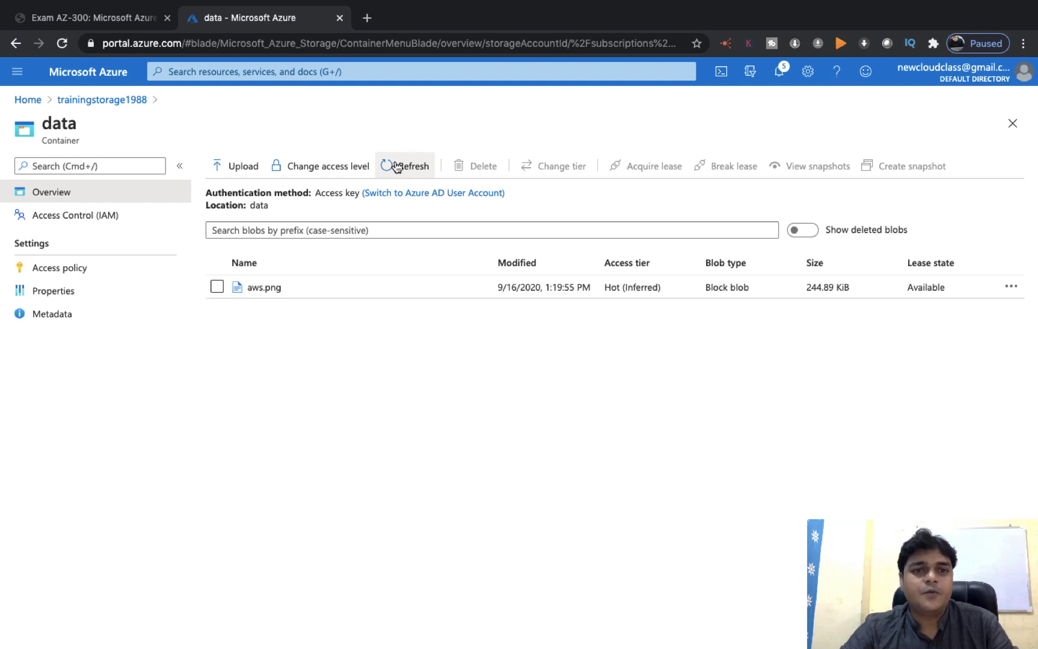
# Reload the data container page and keep refreshing the blob list to look for SGDMKYODHBE7XJSGVCS5A3XXPI.jpg.
pyautogui.click(374, 47)
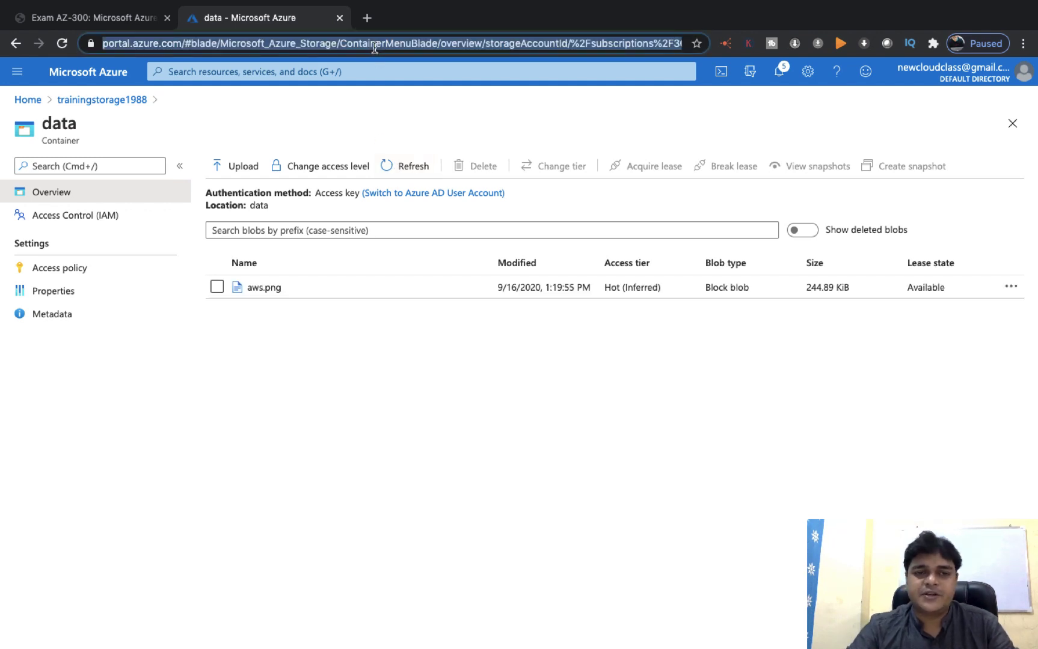
pyautogui.press('Return')
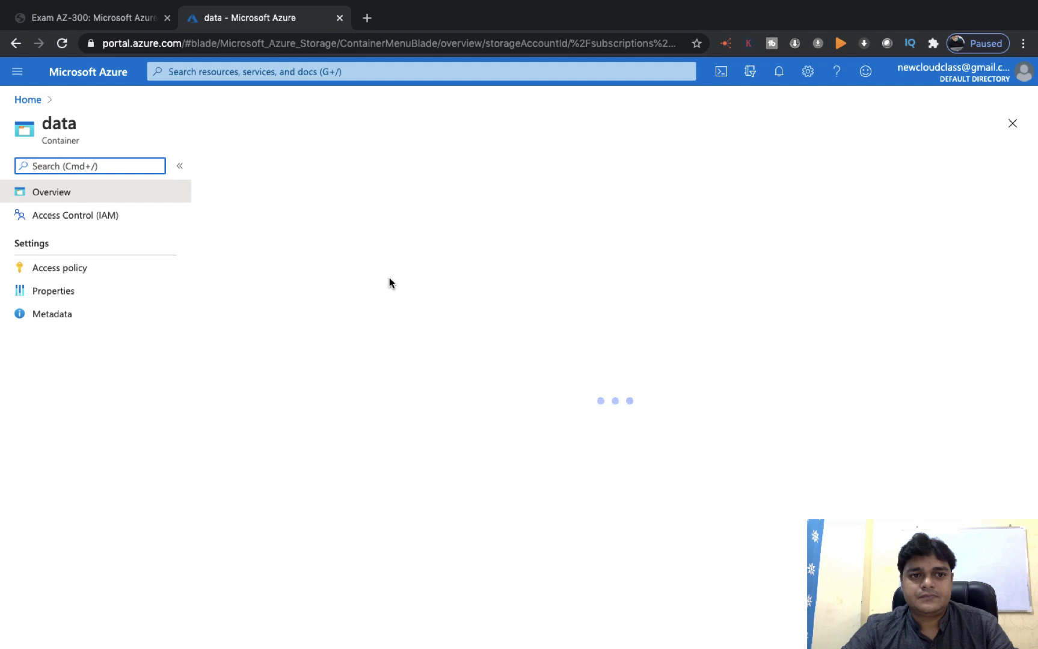
pyautogui.click(405, 169)
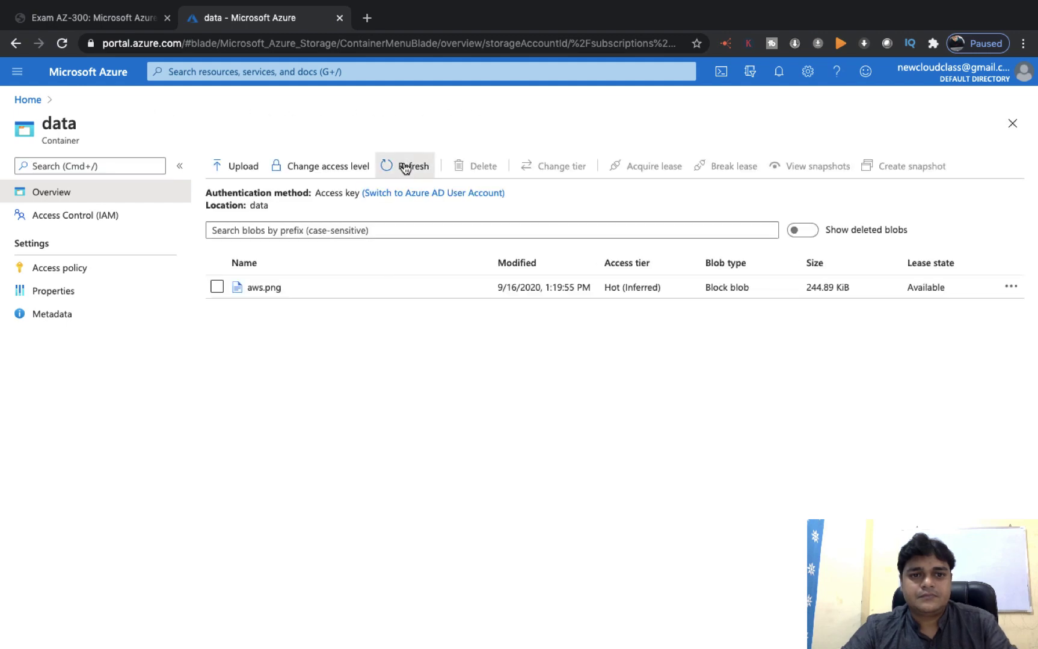
pyautogui.click(405, 168)
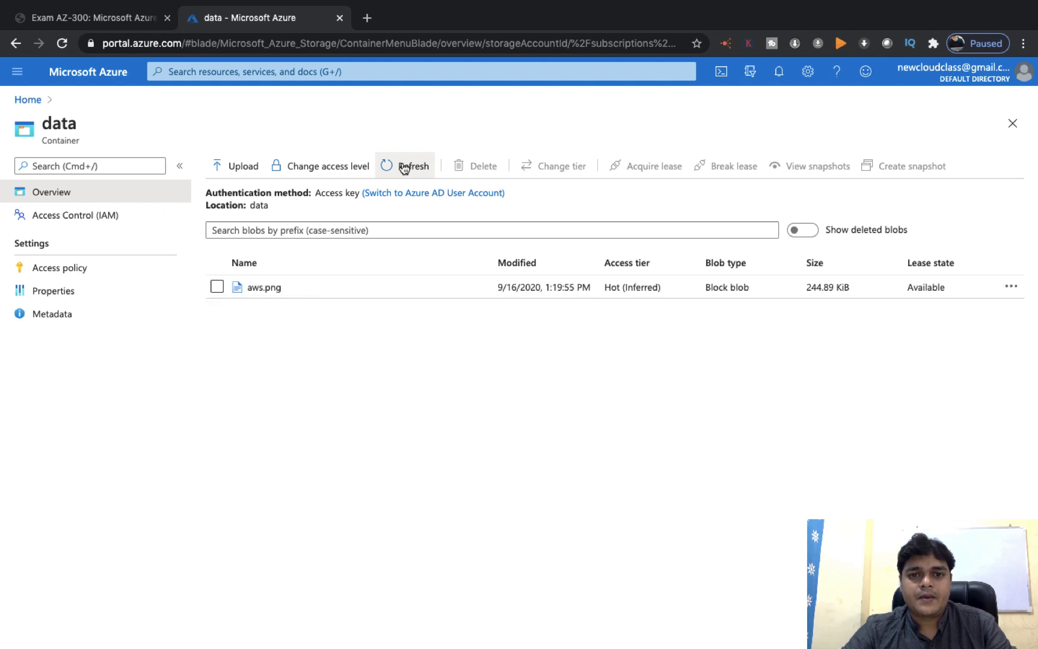
pyautogui.click(404, 168)
pyautogui.click(404, 168)
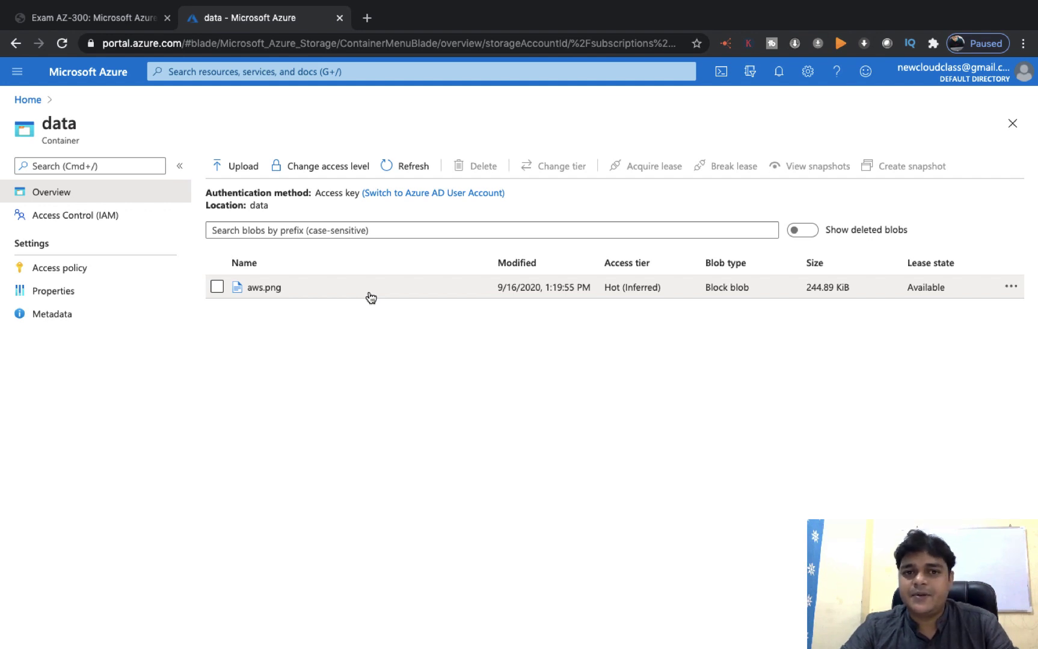
pyautogui.click(408, 166)
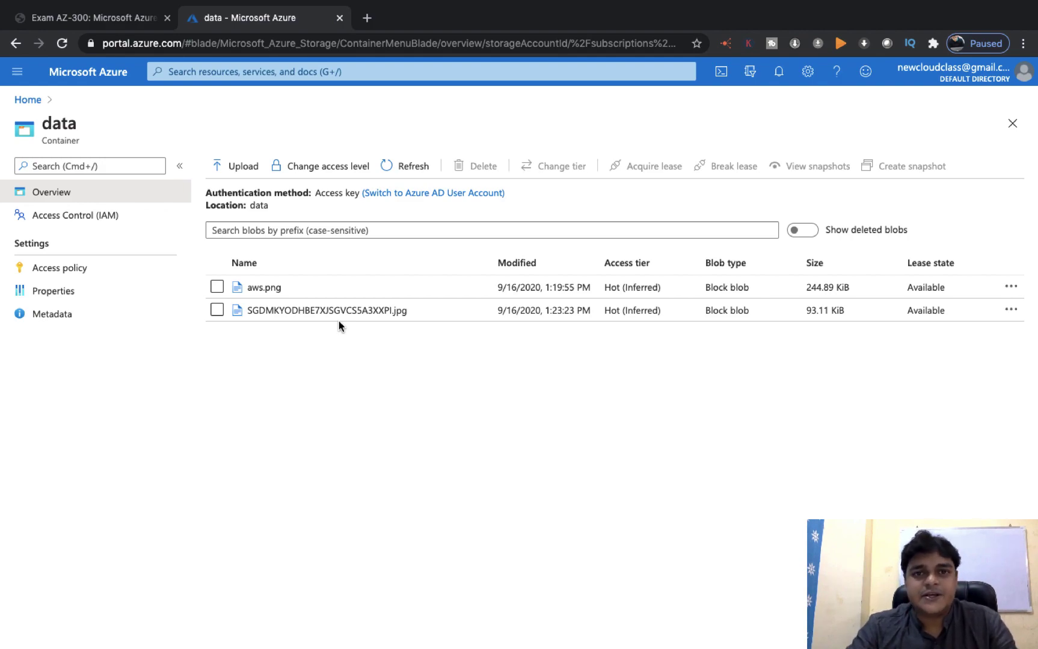
# Switch away from the browser to the macOS desktop.
pyautogui.hotkey('ctrl', 'Left')
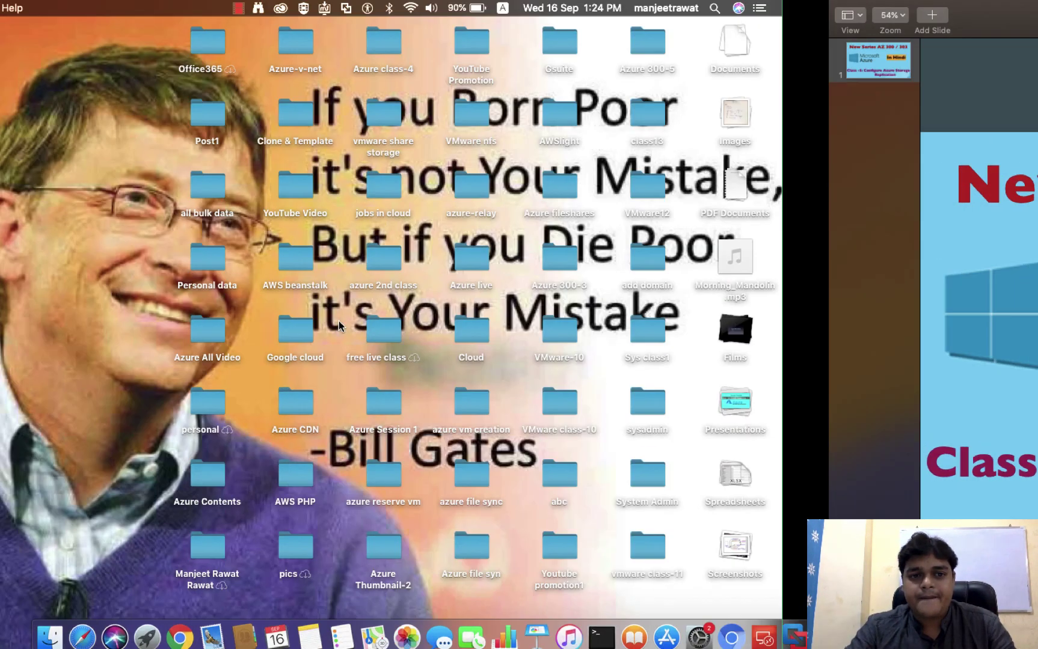